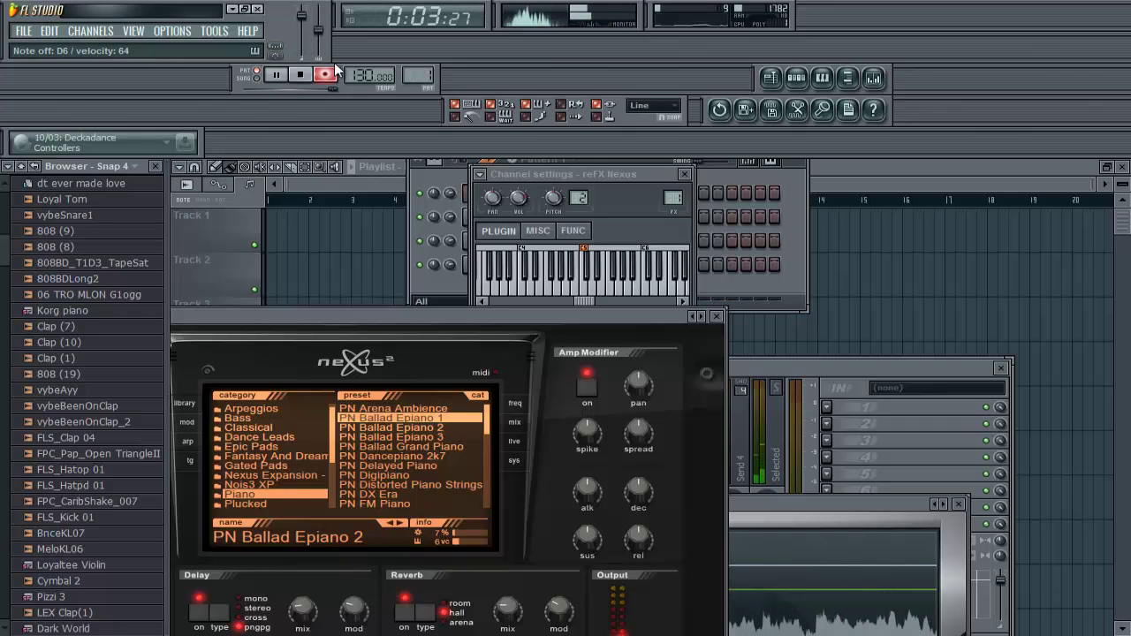
# Turn off recording and open the recorded reFX Nexus melody in the piano roll.
pyautogui.click(331, 74)
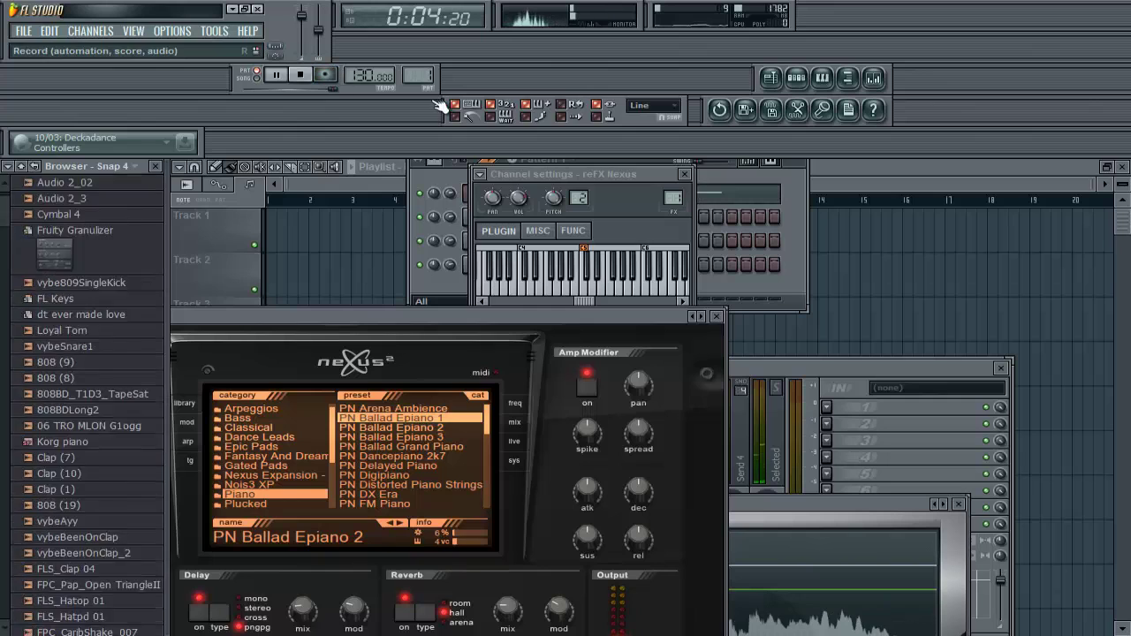
pyautogui.click(684, 174)
pyautogui.click(667, 196)
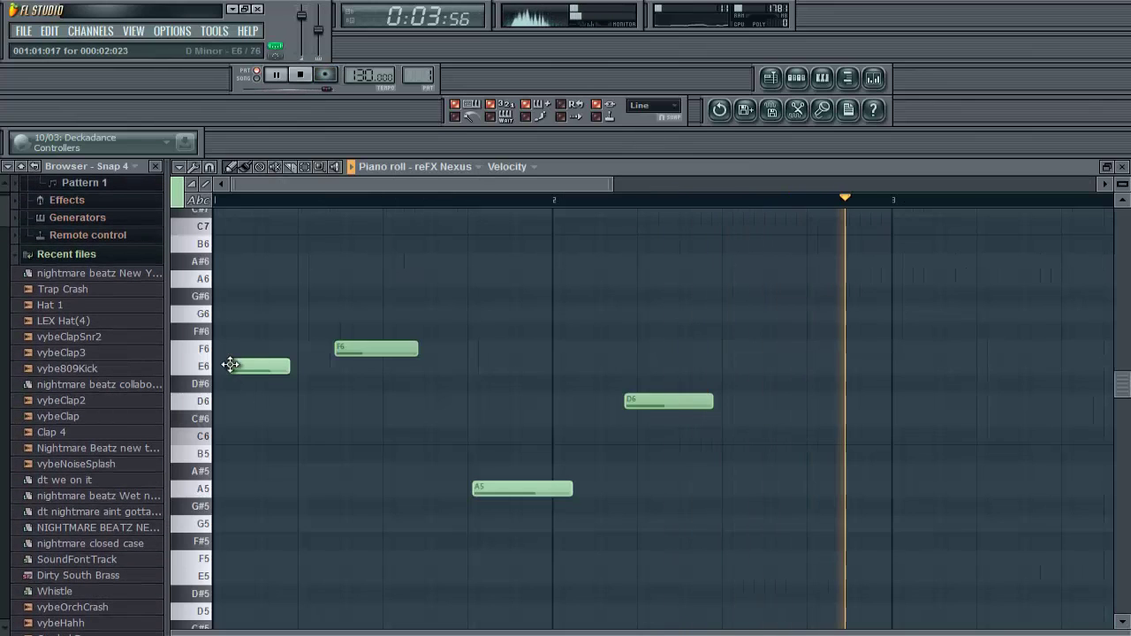
# Align the recorded E6, F6, A5 and D6 notes to the four beats of bar 1, all at the E6 note's length.
pyautogui.rightClick(361, 348)
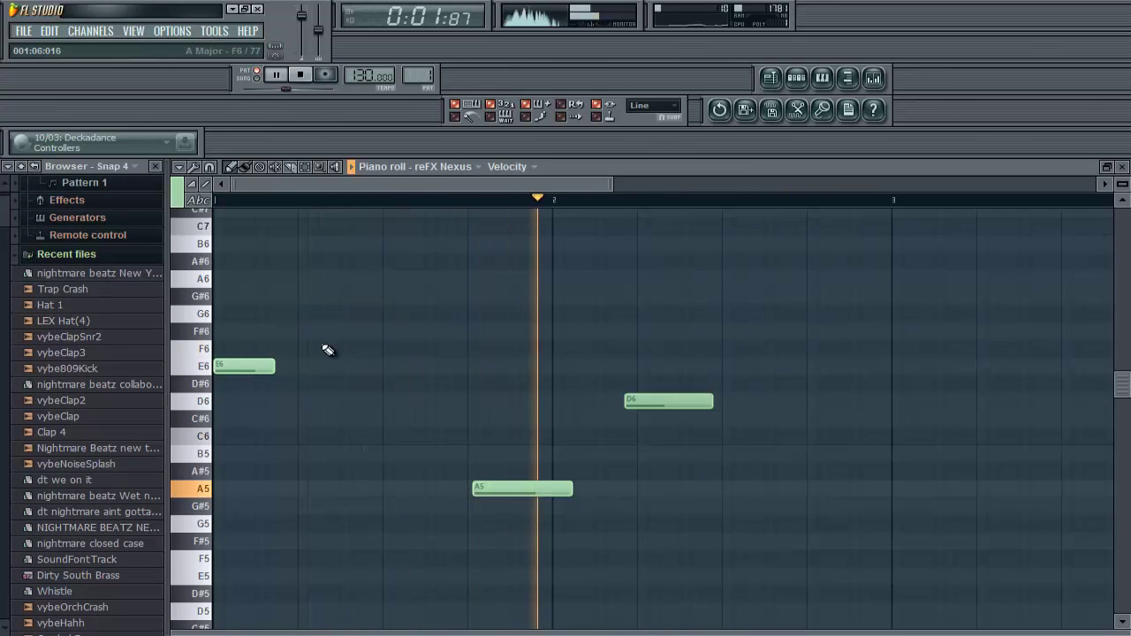
pyautogui.click(301, 348)
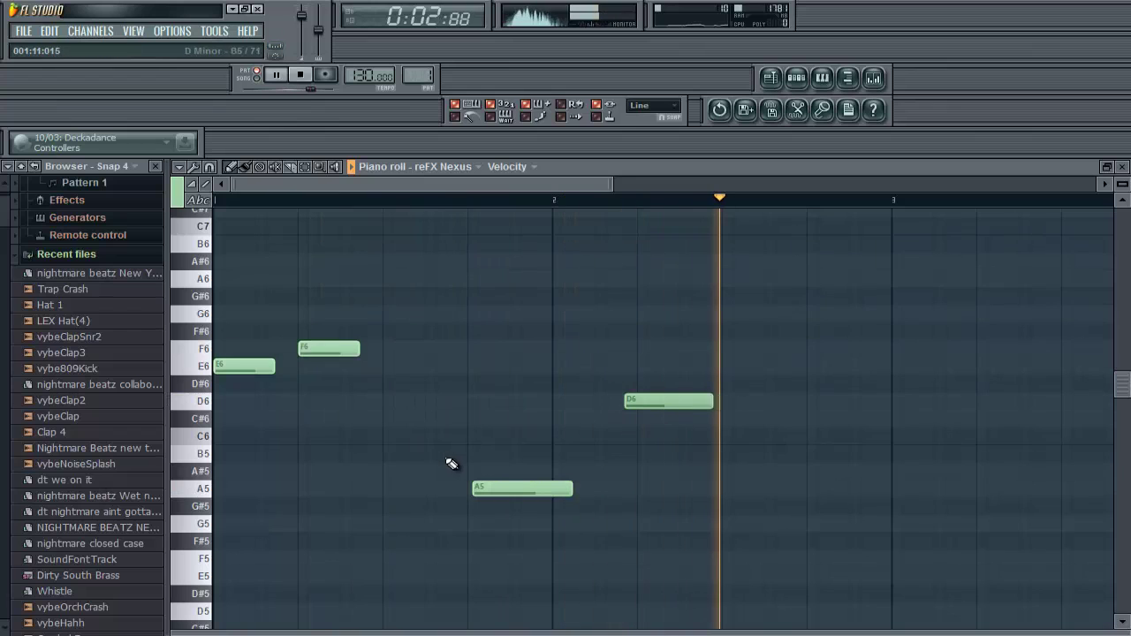
pyautogui.rightClick(506, 493)
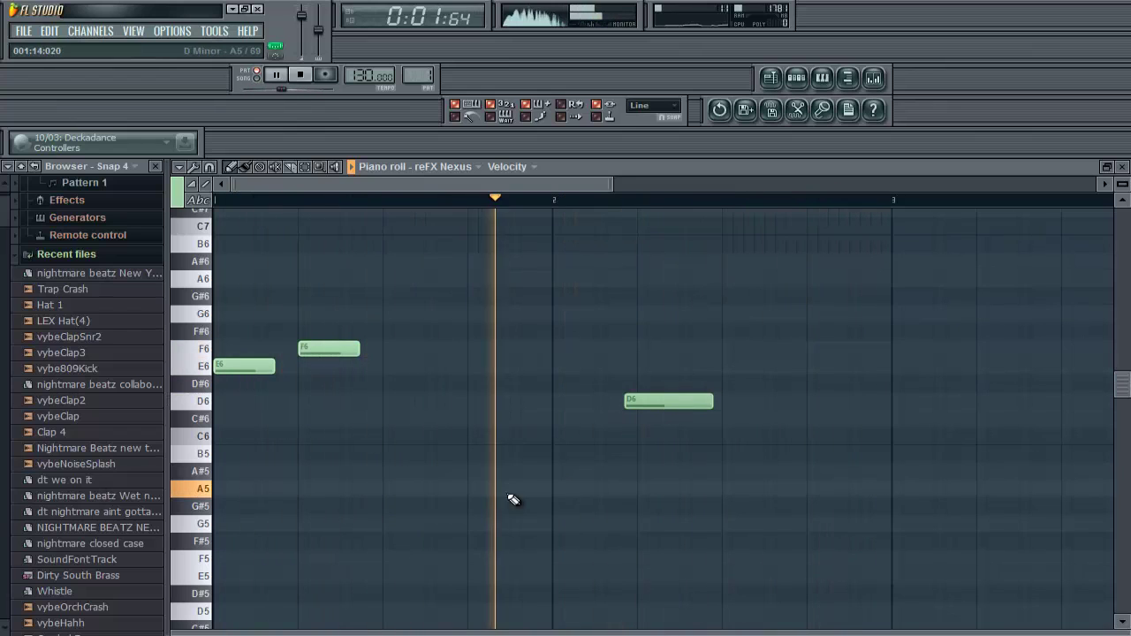
pyautogui.click(397, 487)
pyautogui.moveTo(396, 484); pyautogui.dragTo(392, 484)
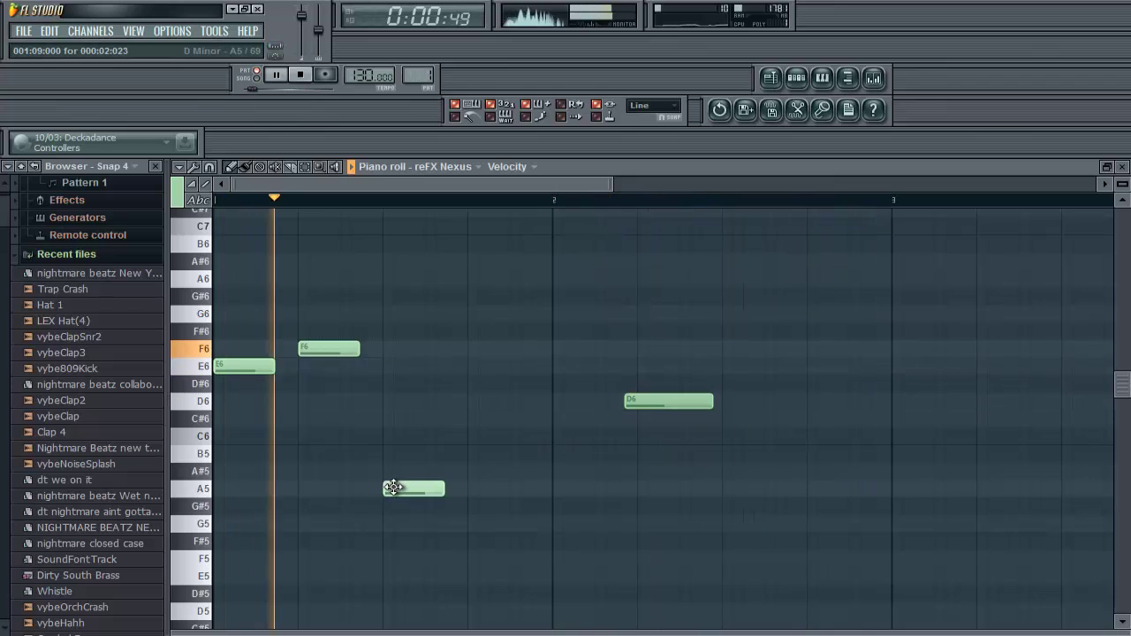
pyautogui.click(471, 401)
pyautogui.rightClick(662, 400)
pyautogui.moveTo(500, 401); pyautogui.dragTo(492, 403)
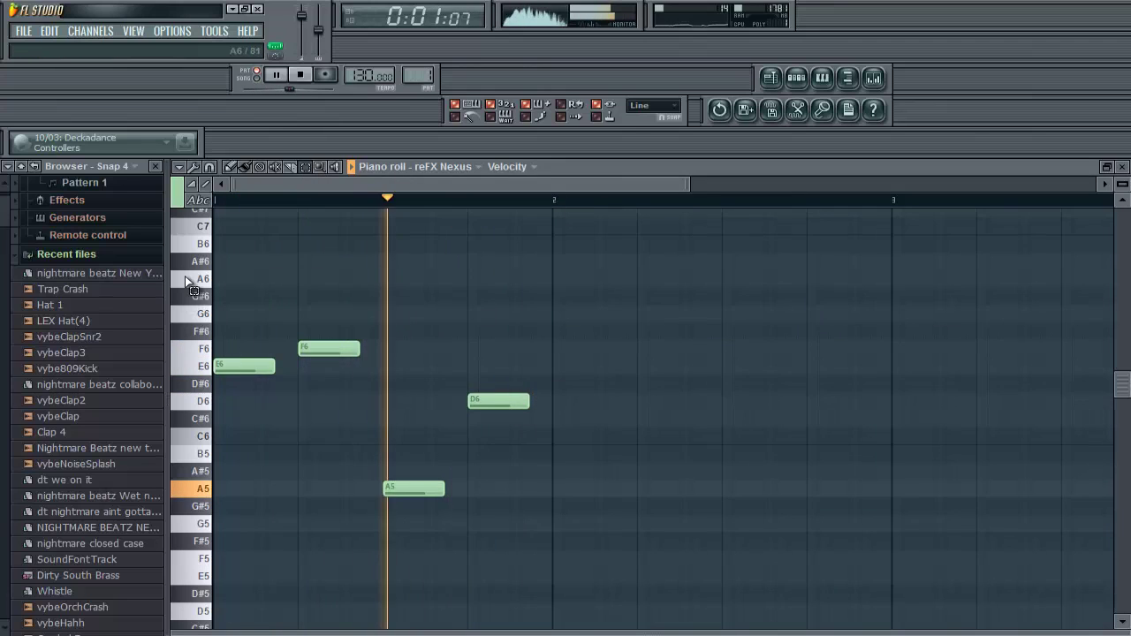
# Duplicate the four-note phrase and place the copy at the start of bar 2.
pyautogui.moveTo(185, 274); pyautogui.dragTo(234, 506)
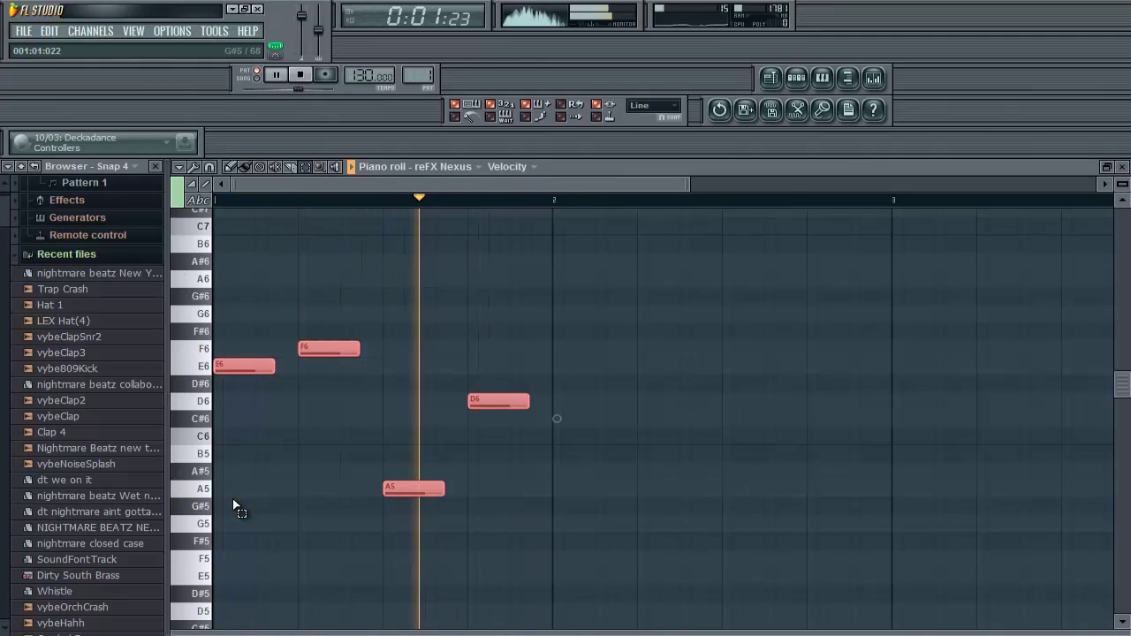
pyautogui.hotkey('ctrl', 'b')
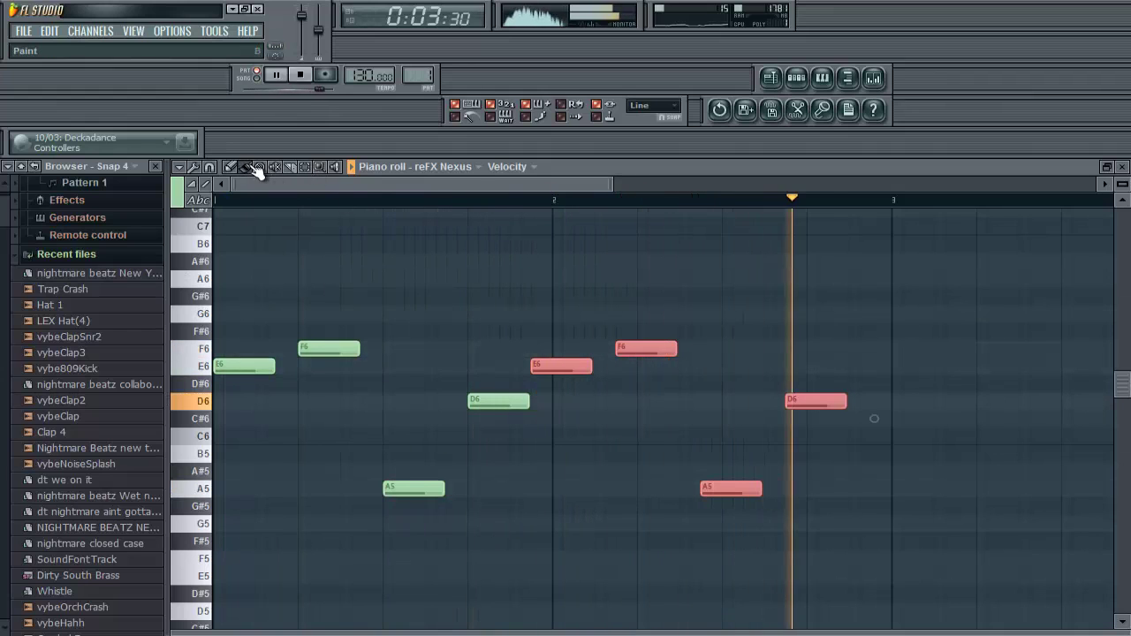
pyautogui.moveTo(568, 364); pyautogui.dragTo(594, 360)
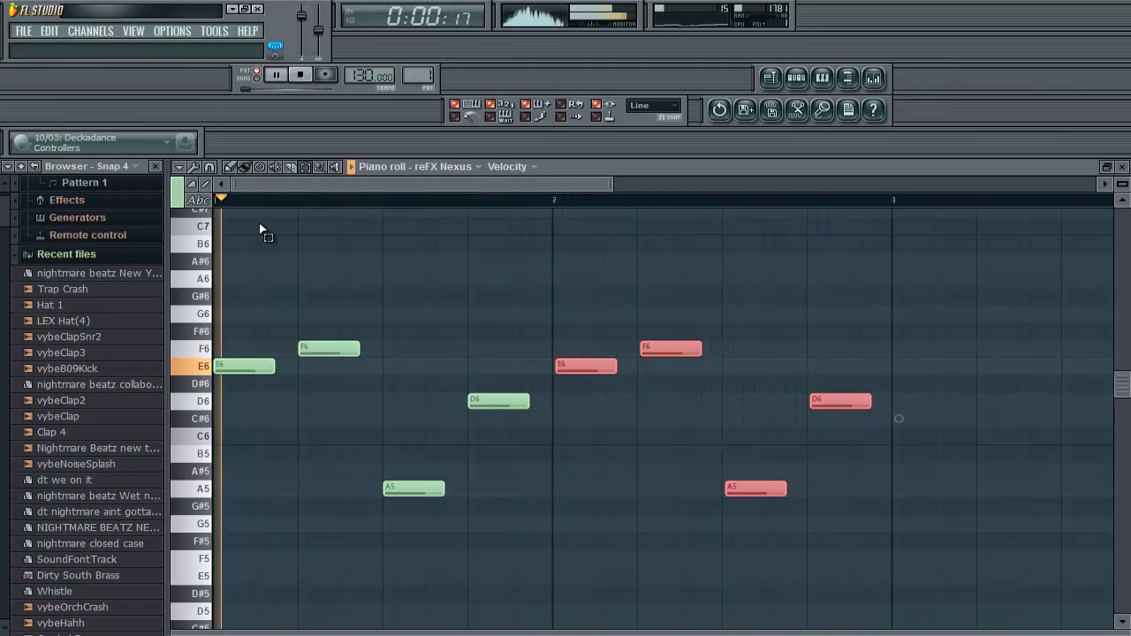
# Shorten all eight notes to about one step and layer a copy seven semitones higher, half a beat after the originals.
pyautogui.moveTo(256, 235); pyautogui.dragTo(247, 522)
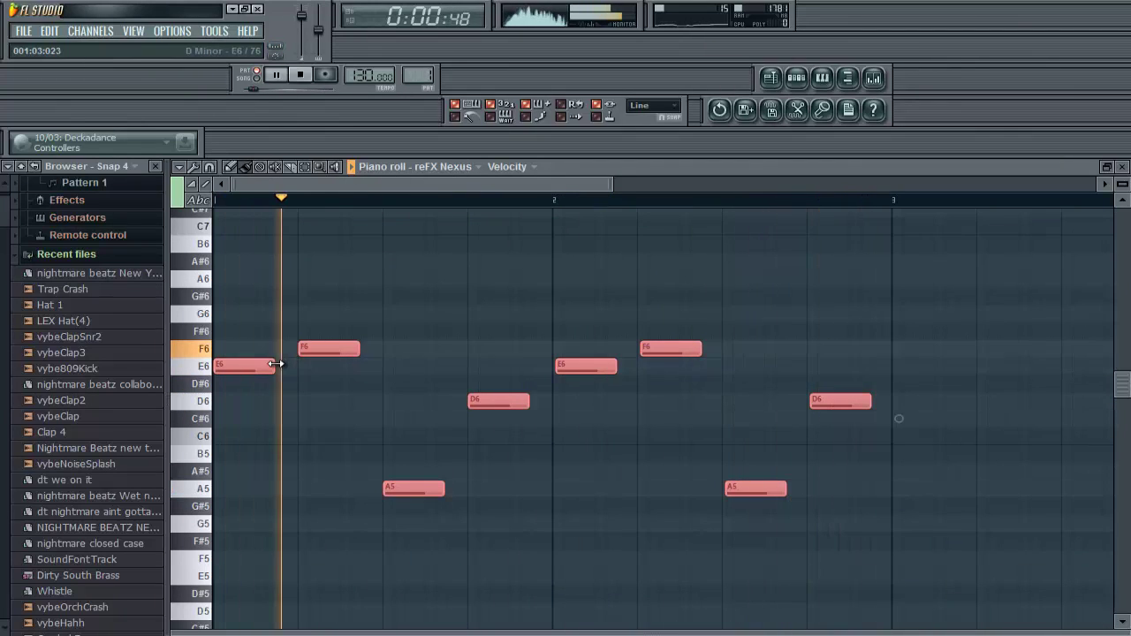
pyautogui.moveTo(275, 366); pyautogui.dragTo(234, 376)
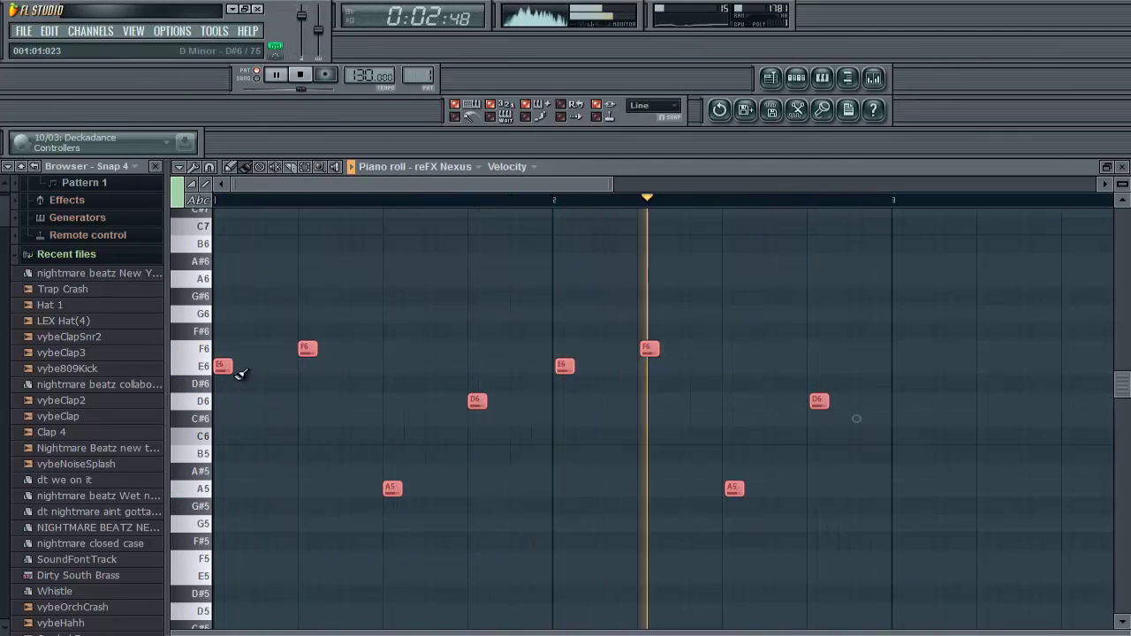
pyautogui.hotkey('ctrl', 'b')
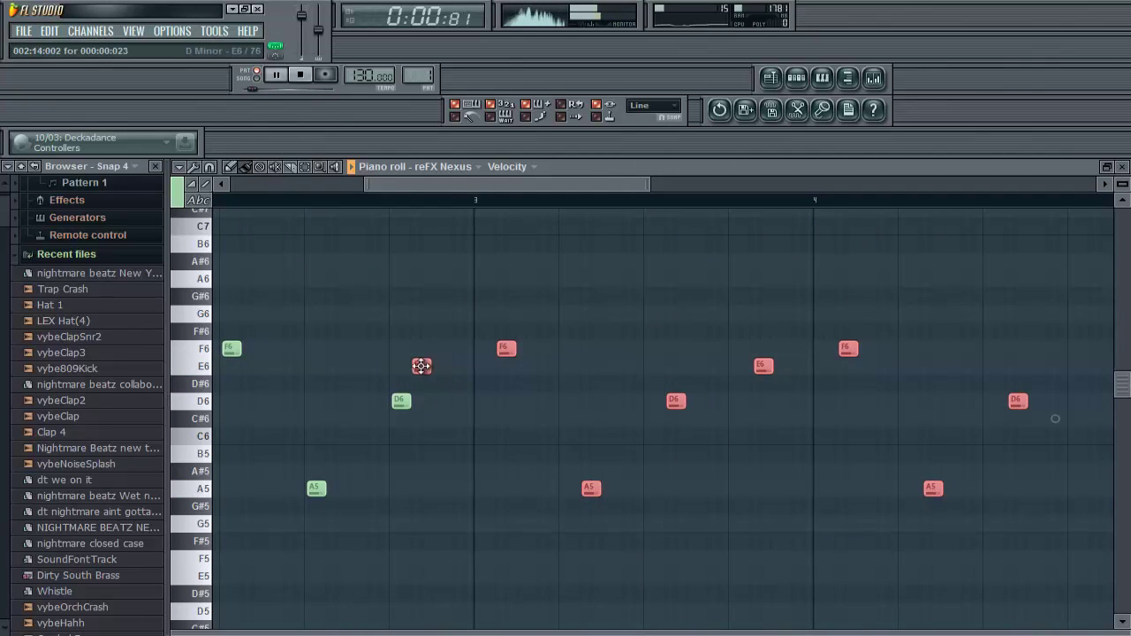
pyautogui.moveTo(421, 365); pyautogui.dragTo(262, 237)
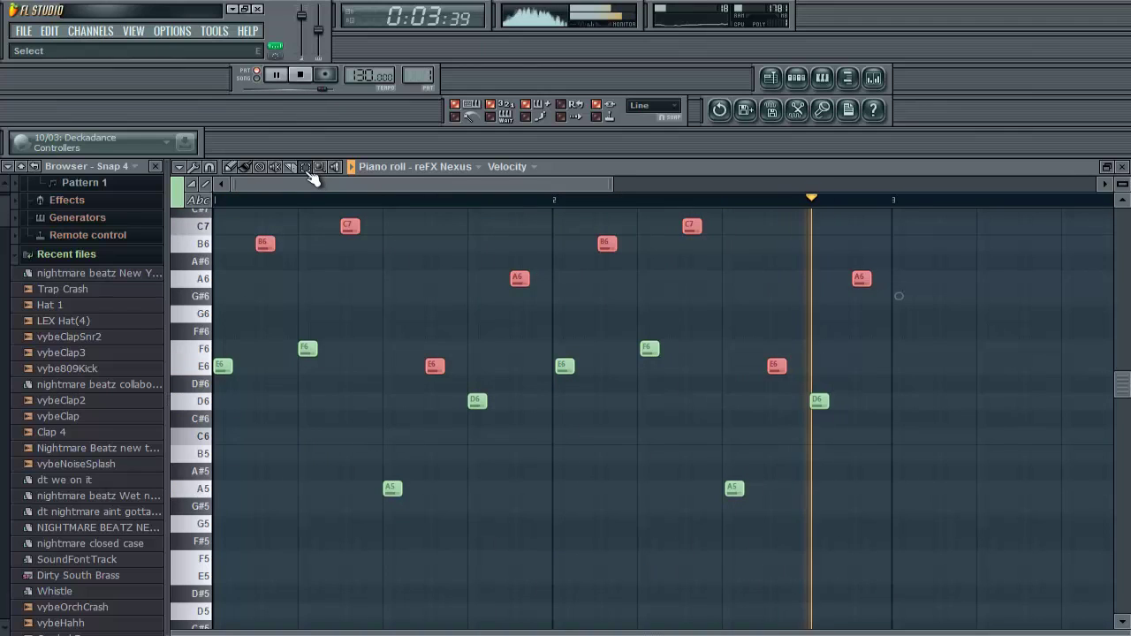
# Duplicate the whole two-bar melody, place the copy at the start of bar 3, and close the piano roll.
pyautogui.scroll(2, 215, 311)
pyautogui.moveTo(197, 275); pyautogui.dragTo(221, 613)
pyautogui.hotkey('ctrl', 'b')
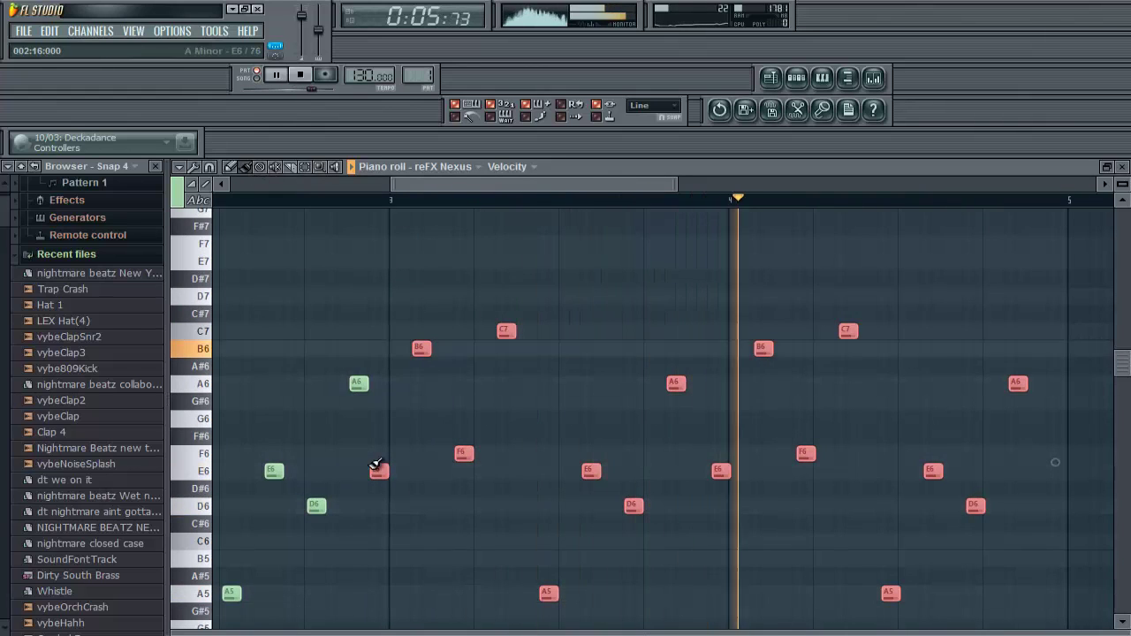
pyautogui.moveTo(379, 469); pyautogui.dragTo(396, 469)
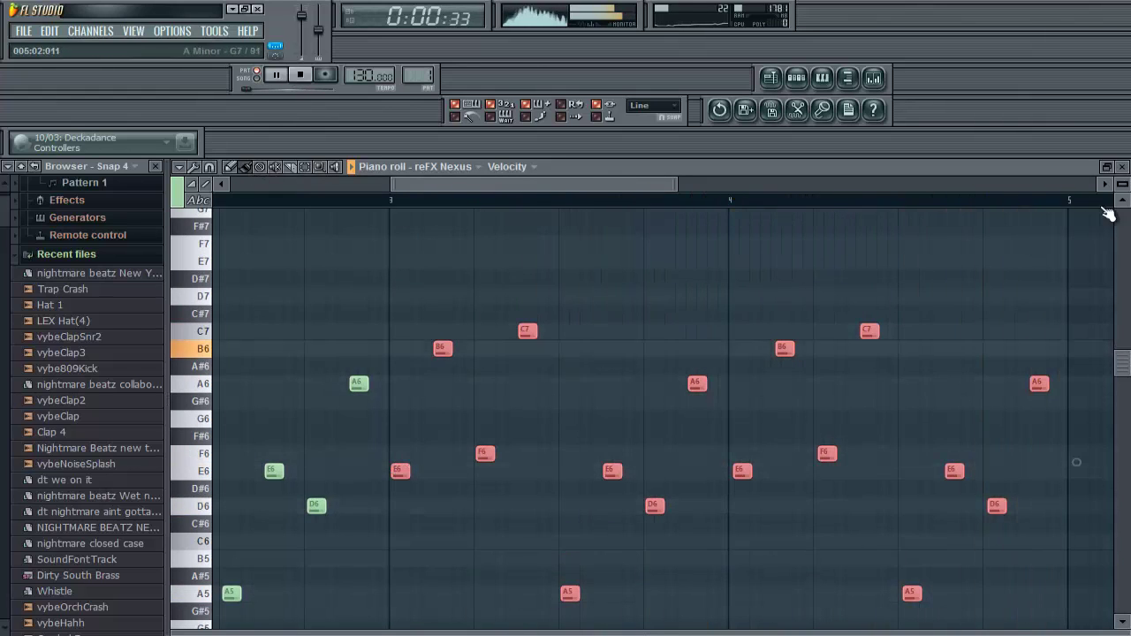
pyautogui.click(1122, 167)
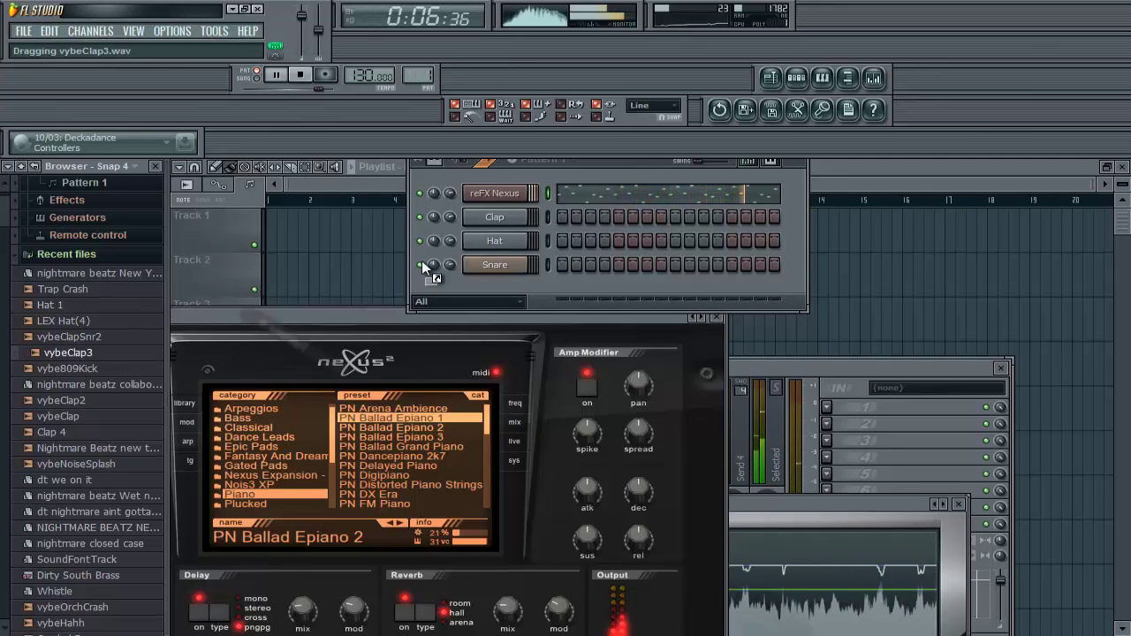
# Replace the Clap channel's sample with vybeClap3 and place a C5 hit on the third beat of each of the four bars.
pyautogui.moveTo(421, 265); pyautogui.dragTo(477, 219)
pyautogui.rightClick(520, 217)
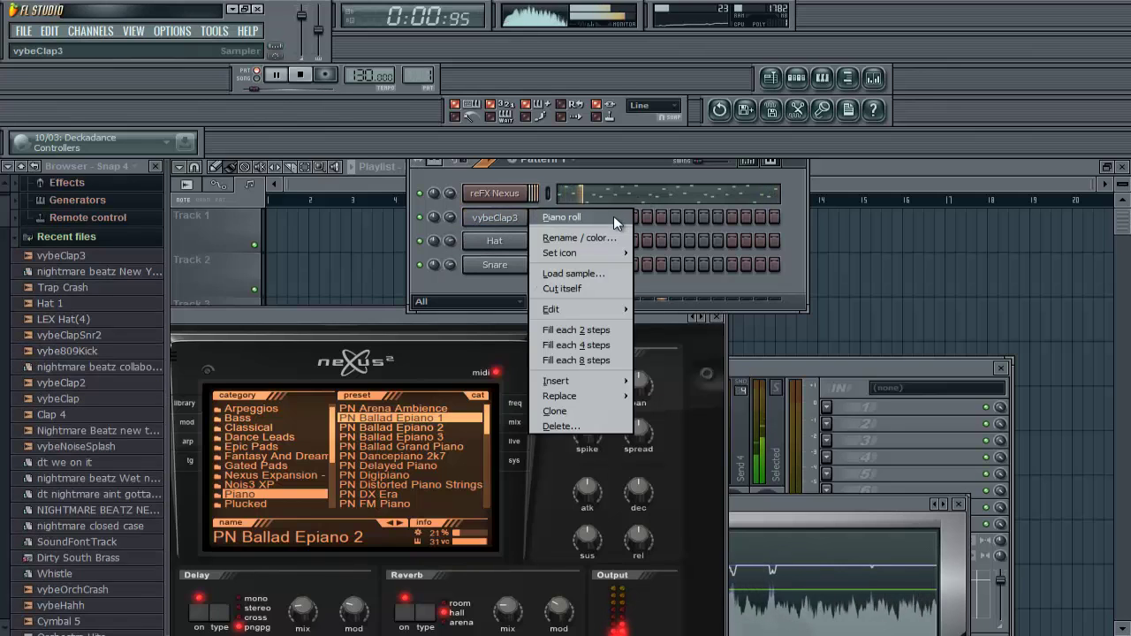
pyautogui.click(613, 216)
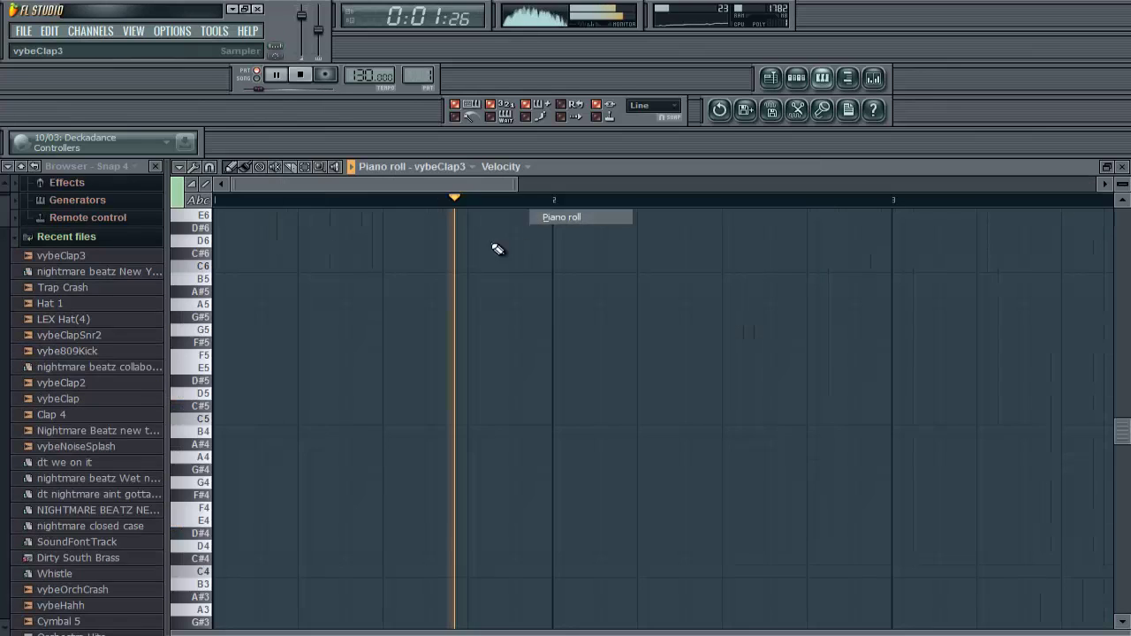
pyautogui.click(386, 420)
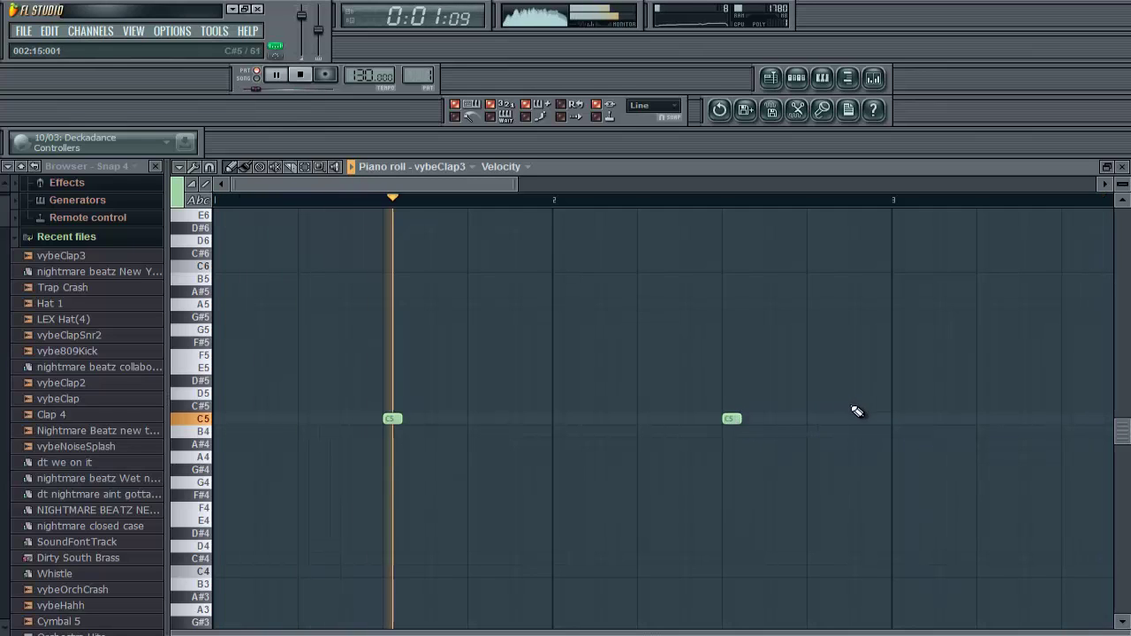
pyautogui.click(1072, 420)
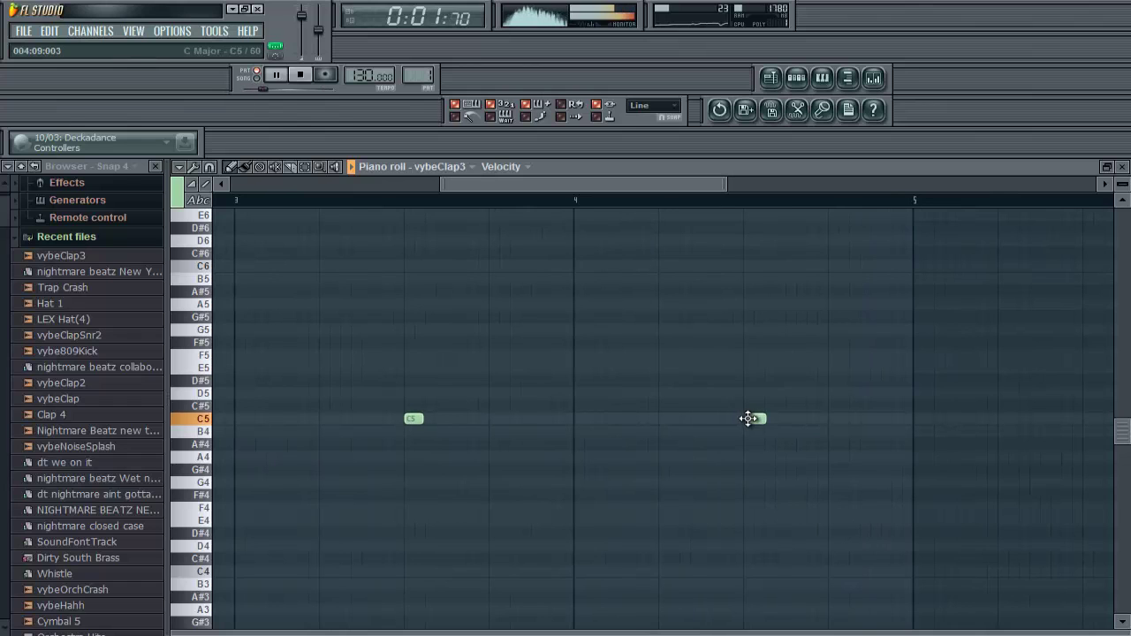
pyautogui.click(1123, 166)
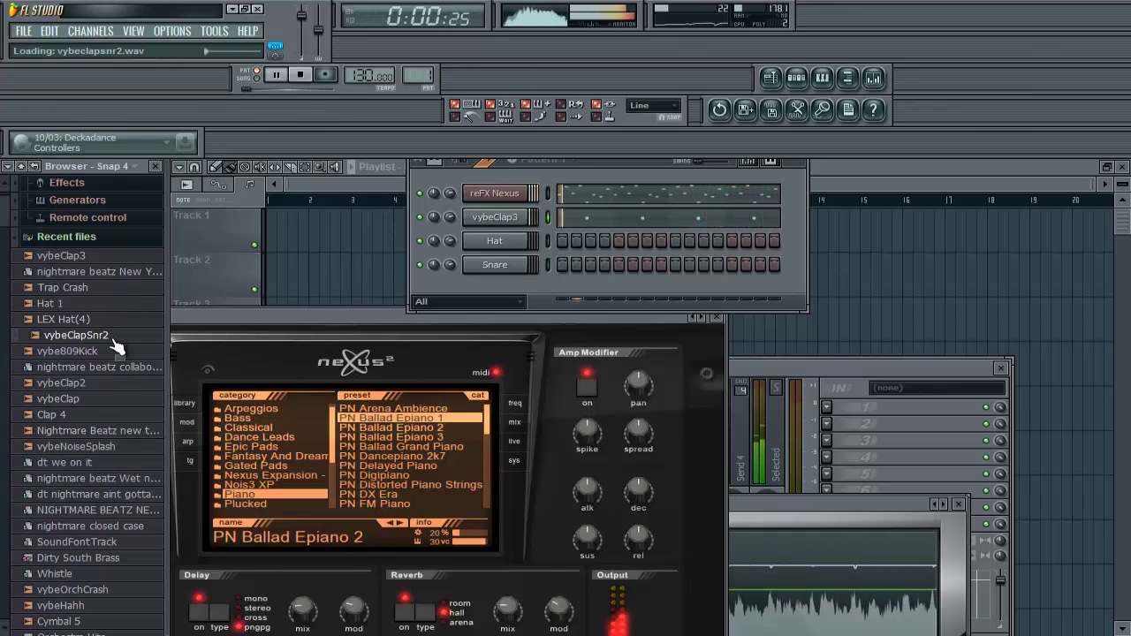
# Replace the Hat channel's sample with vybeClapSnr2 and the Snare channel's sample with Hat 1.
pyautogui.moveTo(472, 276); pyautogui.dragTo(494, 237)
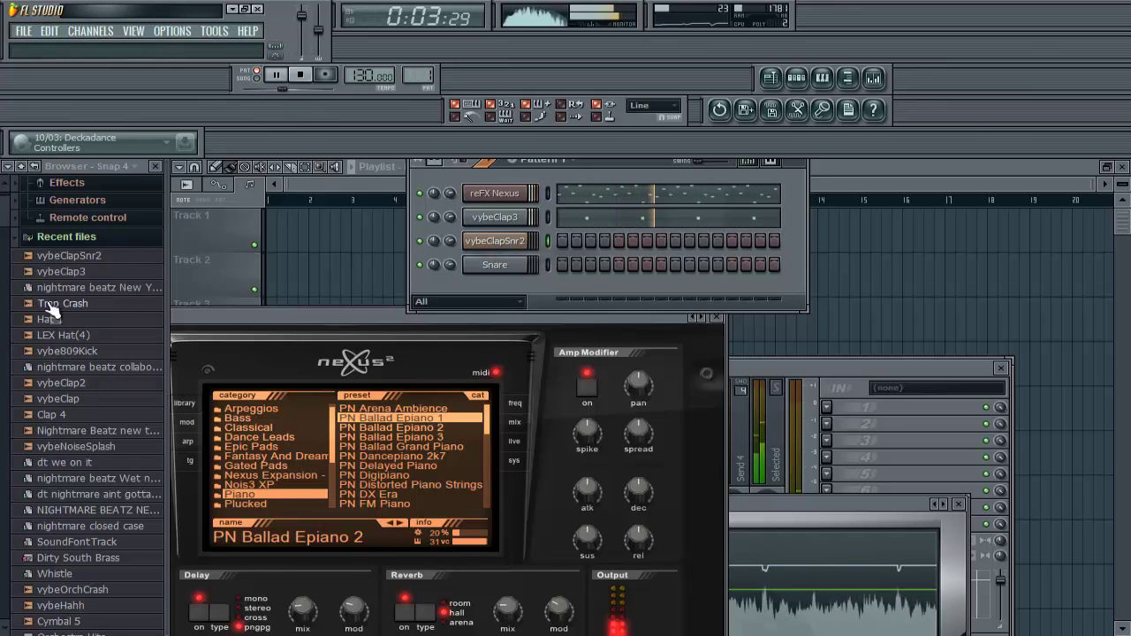
pyautogui.moveTo(480, 276); pyautogui.dragTo(485, 270)
# Place a C5 note for Hat 1 on the fourth beat of each of the four bars.
pyautogui.rightClick(485, 270)
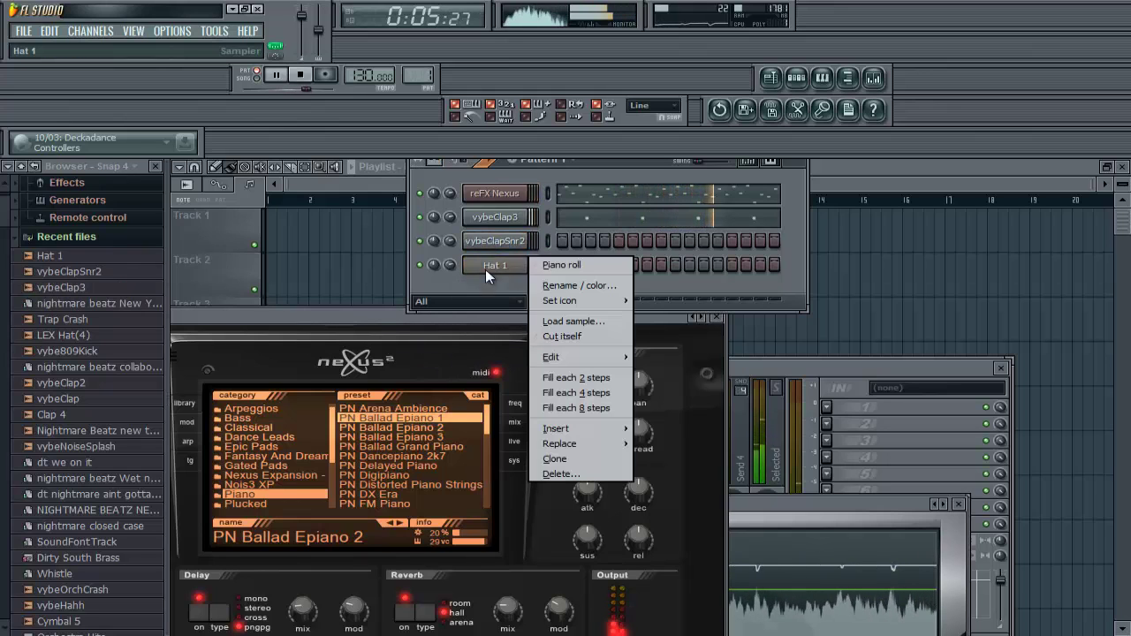
pyautogui.click(568, 265)
pyautogui.click(471, 417)
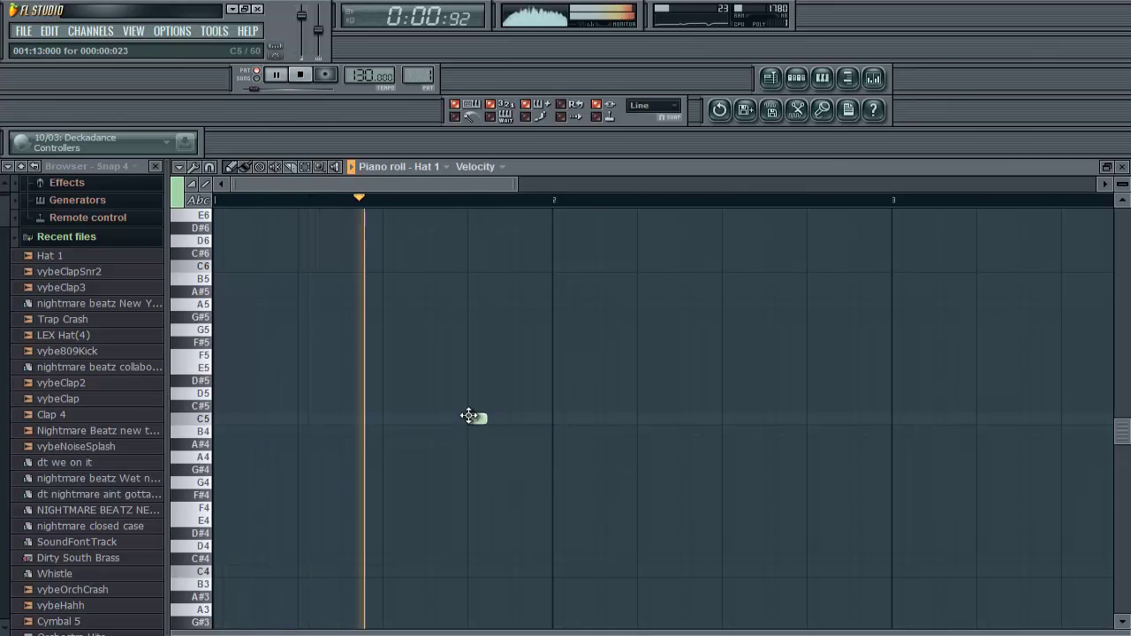
pyautogui.click(816, 418)
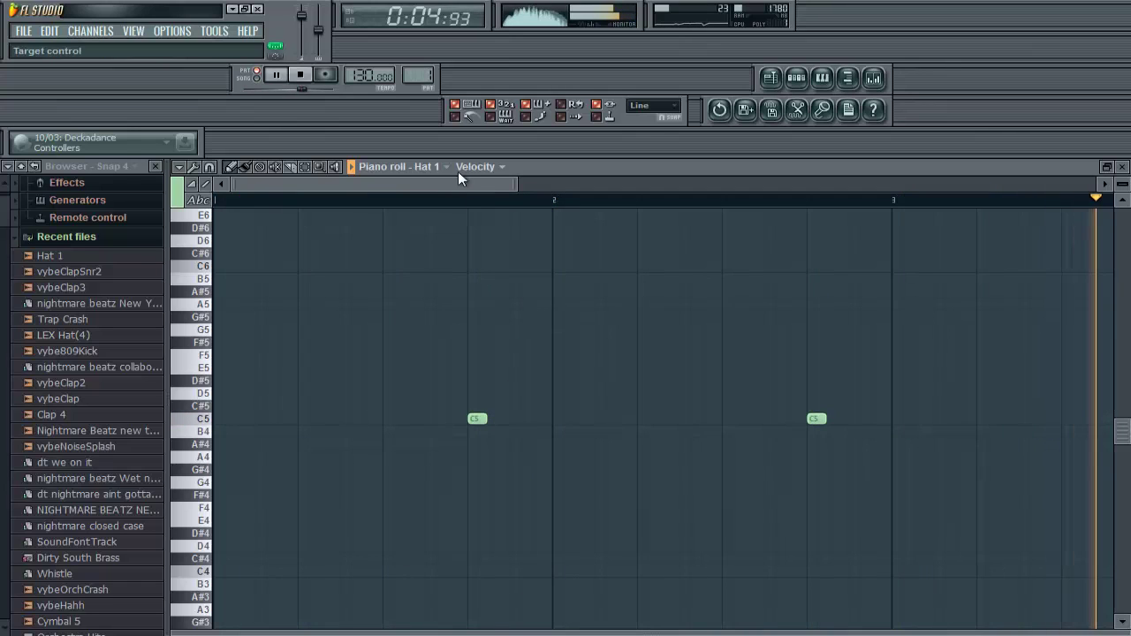
pyautogui.moveTo(483, 185); pyautogui.dragTo(639, 209)
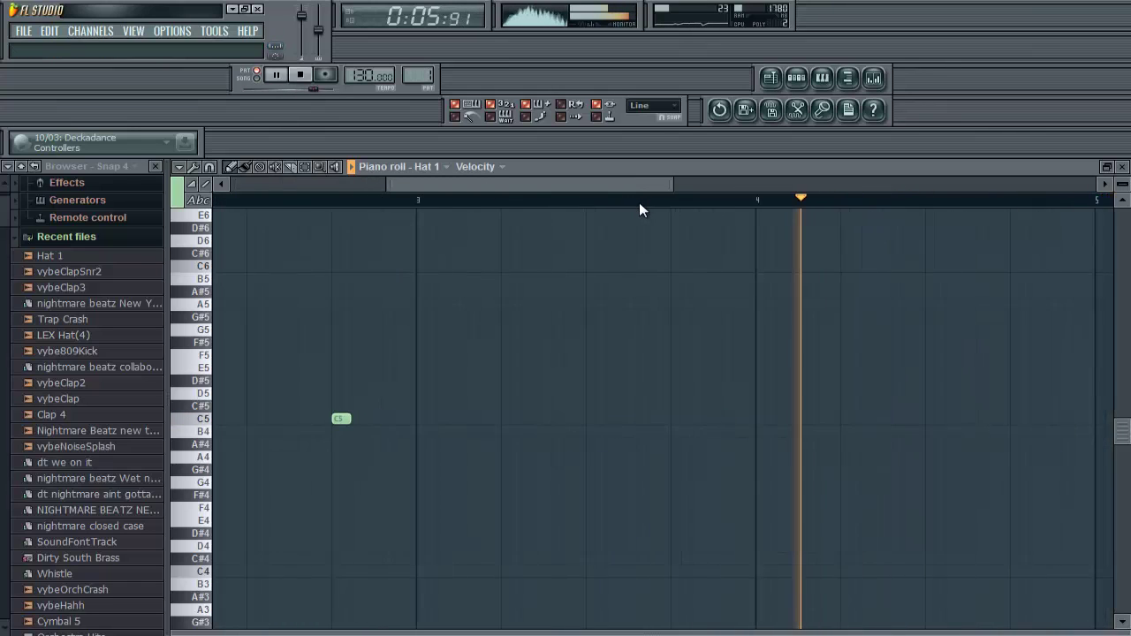
pyautogui.click(604, 419)
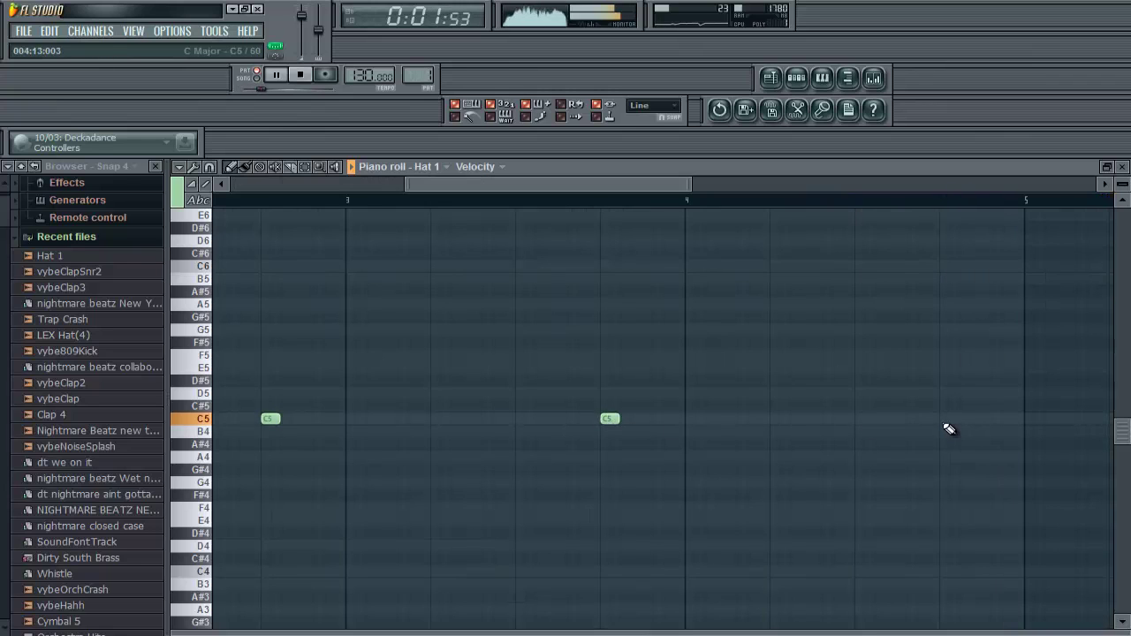
pyautogui.click(1122, 168)
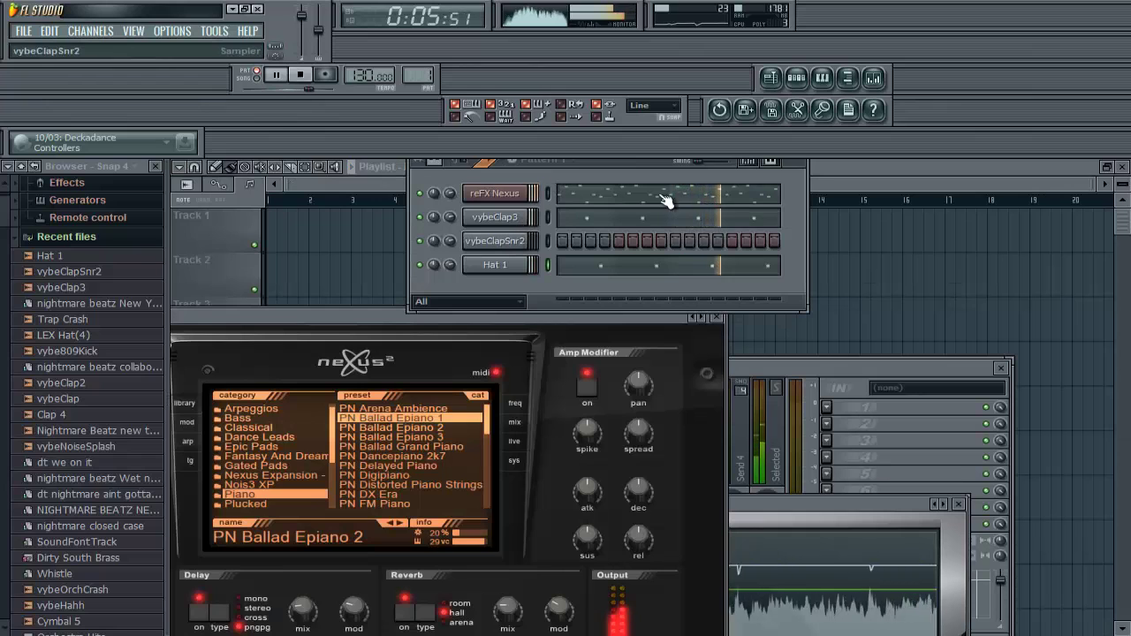
# Copy the vybeClap3 notes into the vybeClapSnr2 channel and lower the reFX Nexus channel volume to about 62%.
pyautogui.rightClick(530, 225)
pyautogui.moveTo(559, 306)
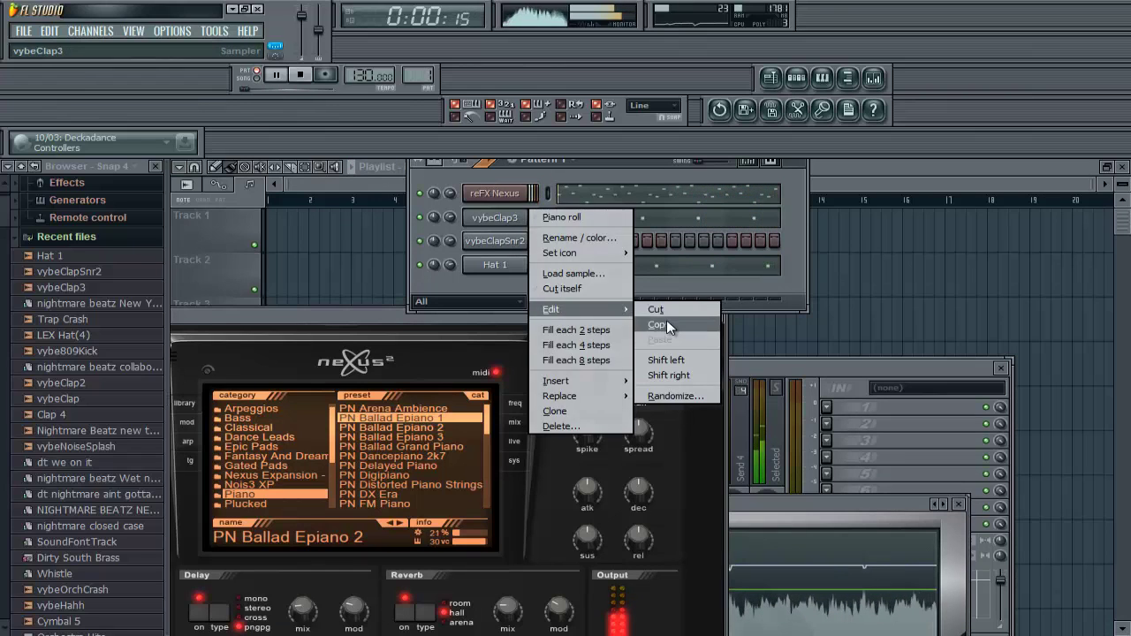
pyautogui.click(663, 324)
pyautogui.moveTo(443, 189); pyautogui.dragTo(442, 208)
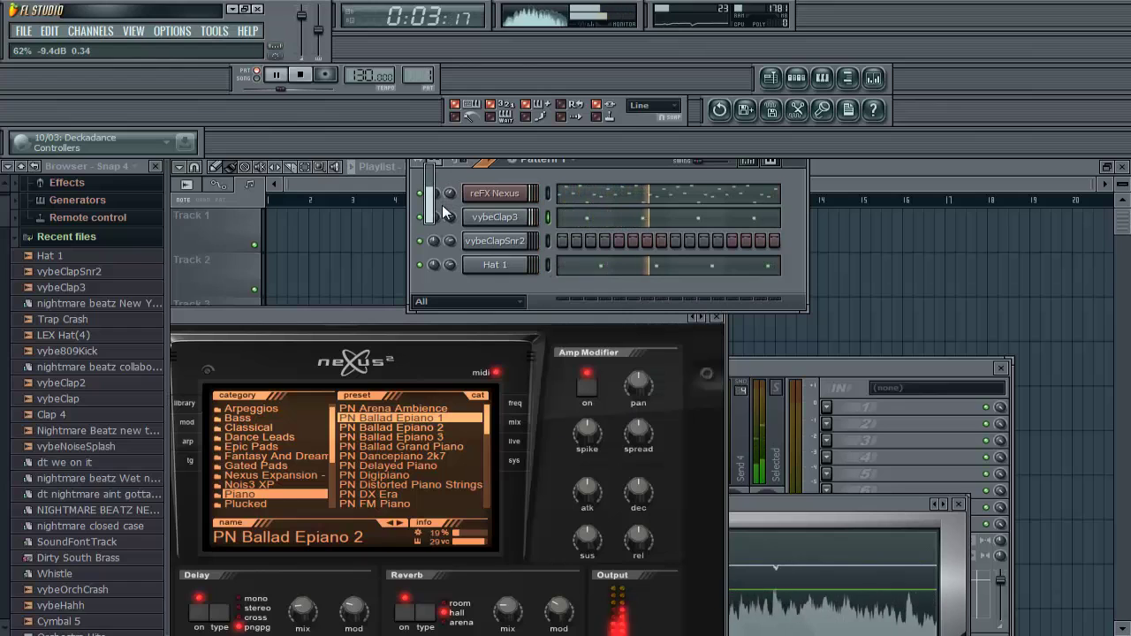
pyautogui.rightClick(489, 245)
pyautogui.moveTo(576, 331)
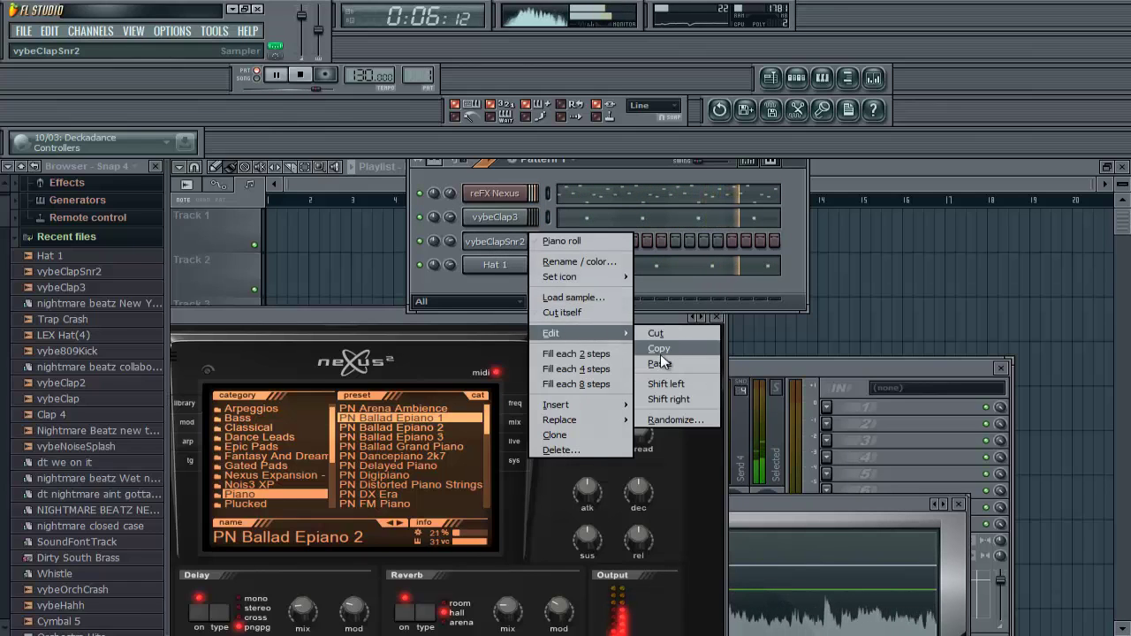
pyautogui.click(659, 363)
# In the vybeClapSnr2 piano roll, add C5 hits on step 7 of bar 1 and steps 7, 8, 13 and 15 of bar 2.
pyautogui.click(636, 252)
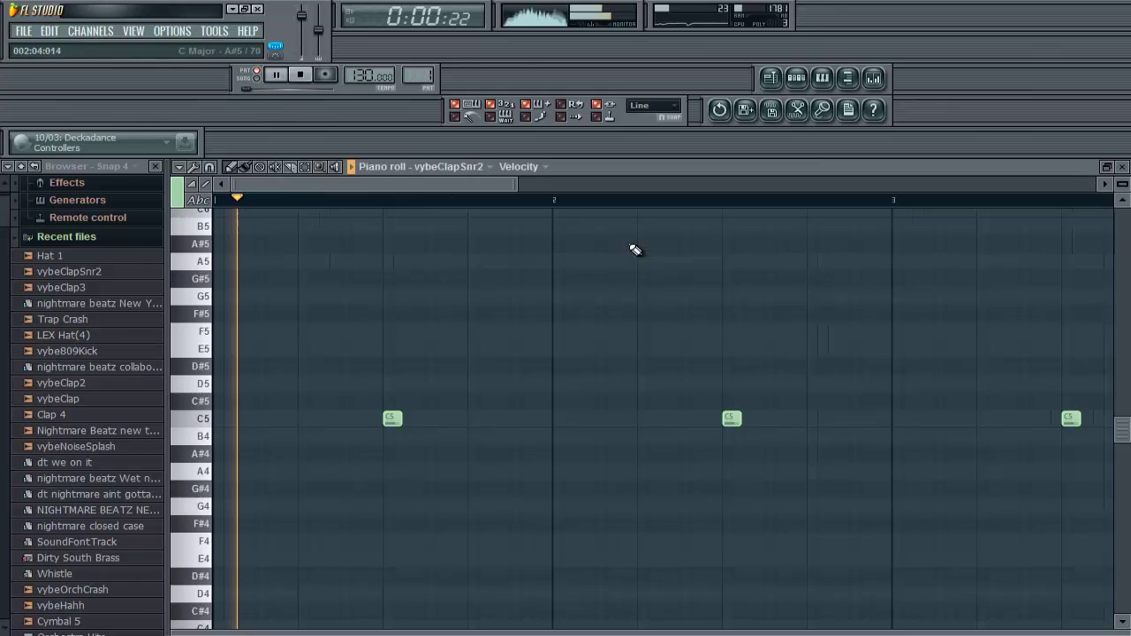
pyautogui.click(348, 419)
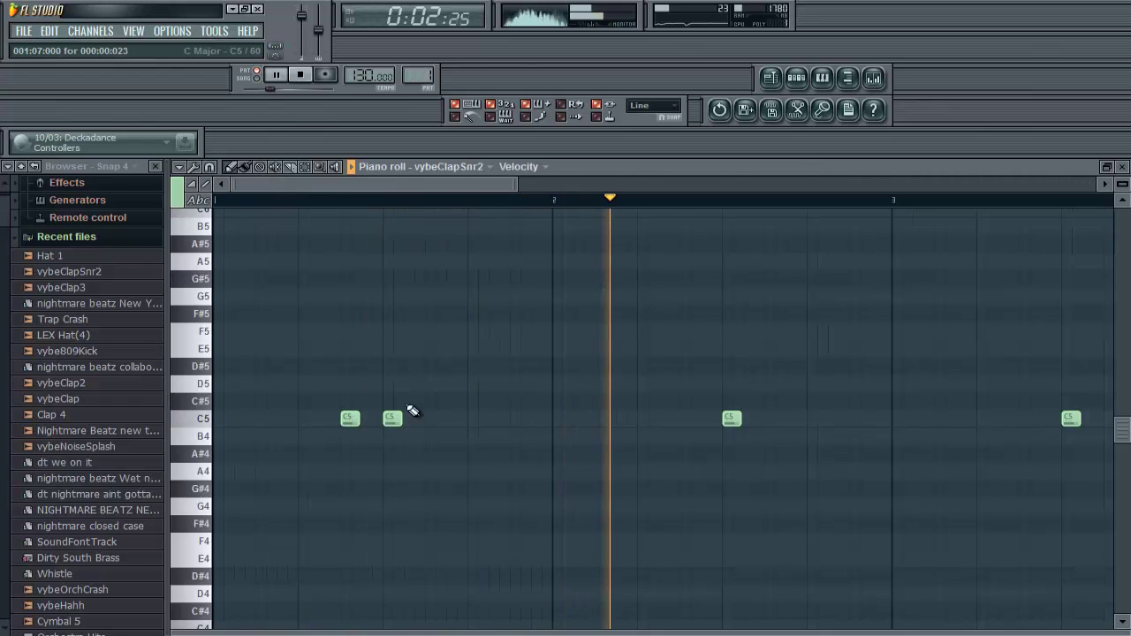
pyautogui.click(681, 420)
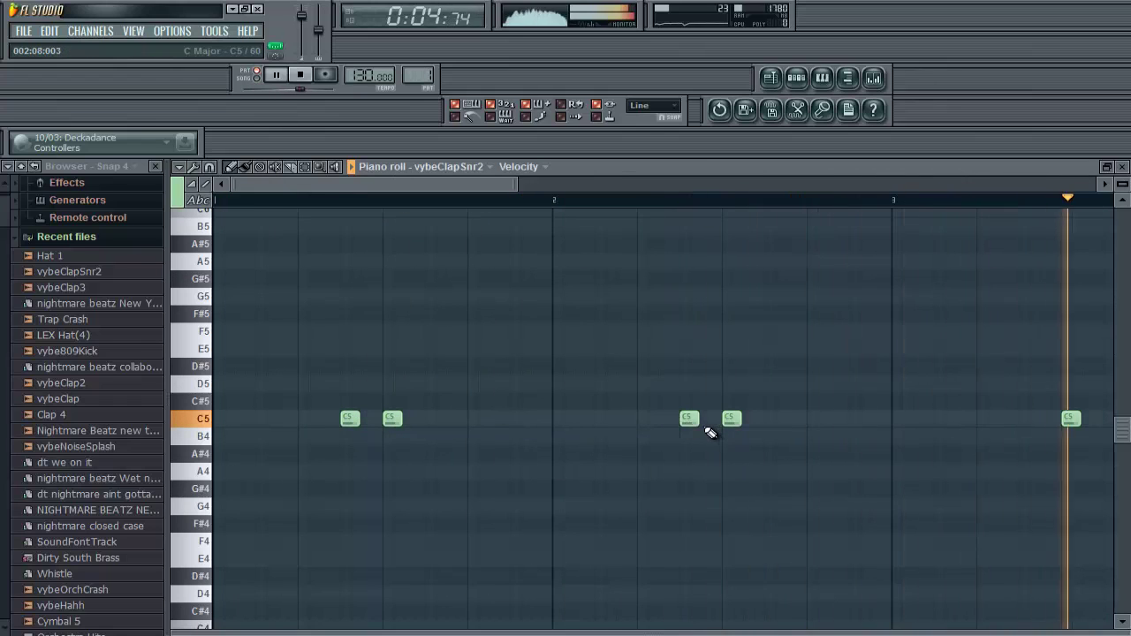
pyautogui.click(712, 420)
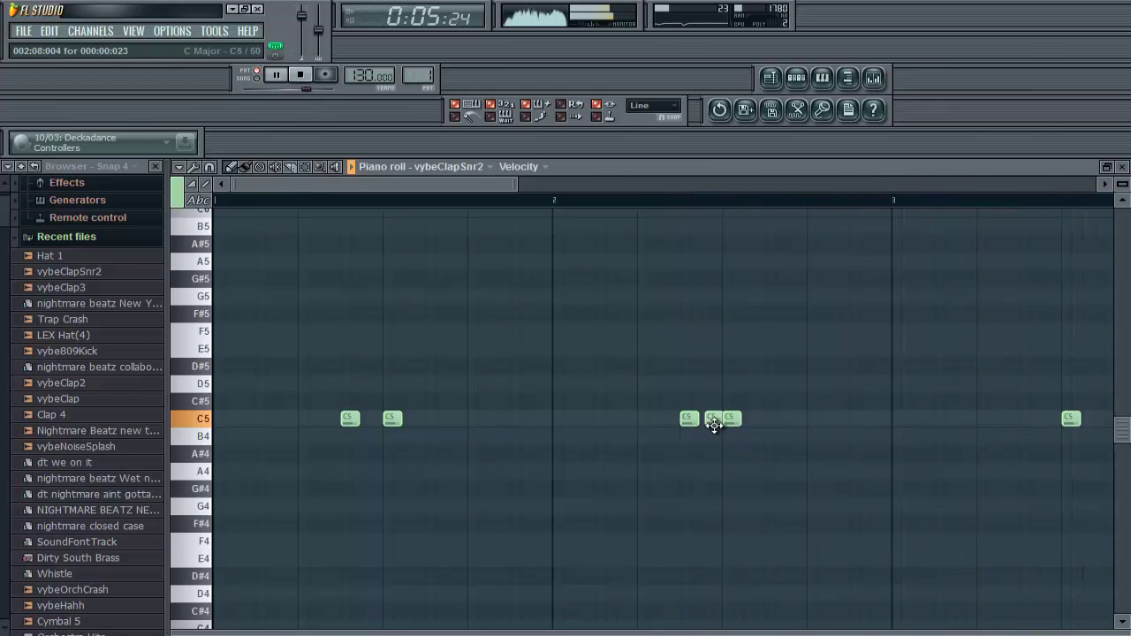
pyautogui.click(813, 420)
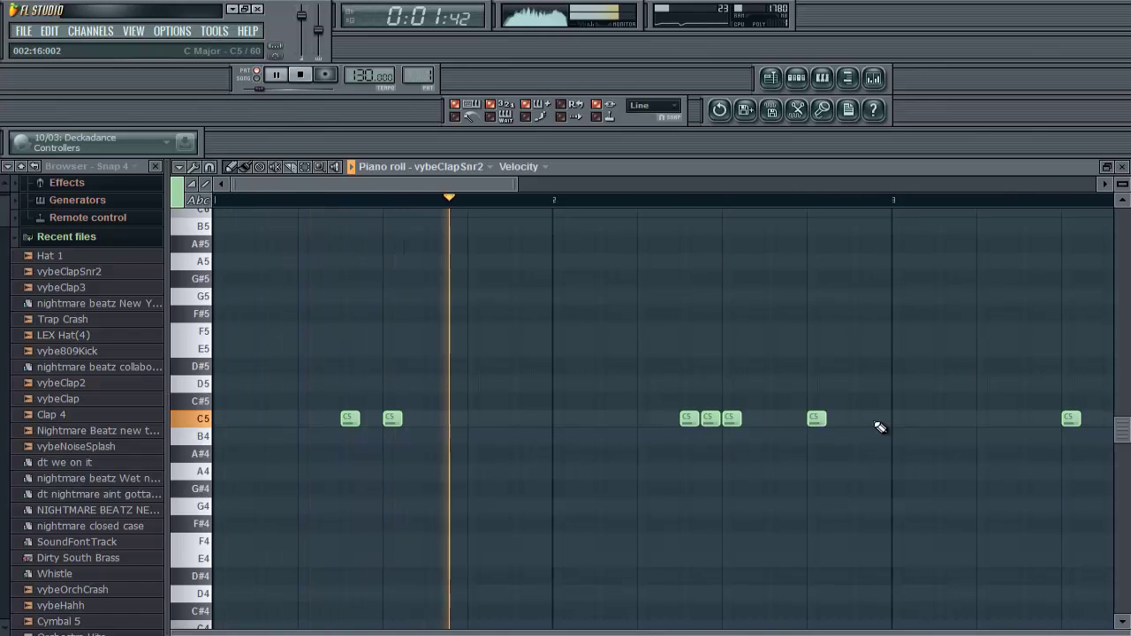
pyautogui.click(855, 419)
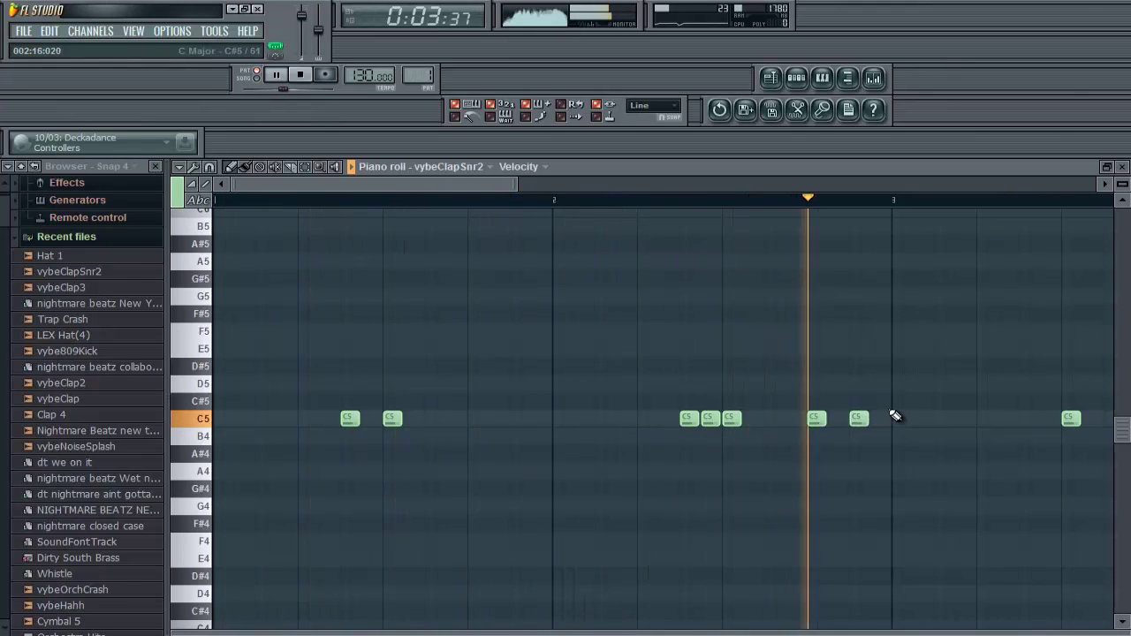
# Add vybeClapSnr2 C5 hits on step 7 of bar 3 and steps 7, 8, 11, 12, 13 and 15 of bar 4.
pyautogui.moveTo(490, 193); pyautogui.dragTo(665, 212)
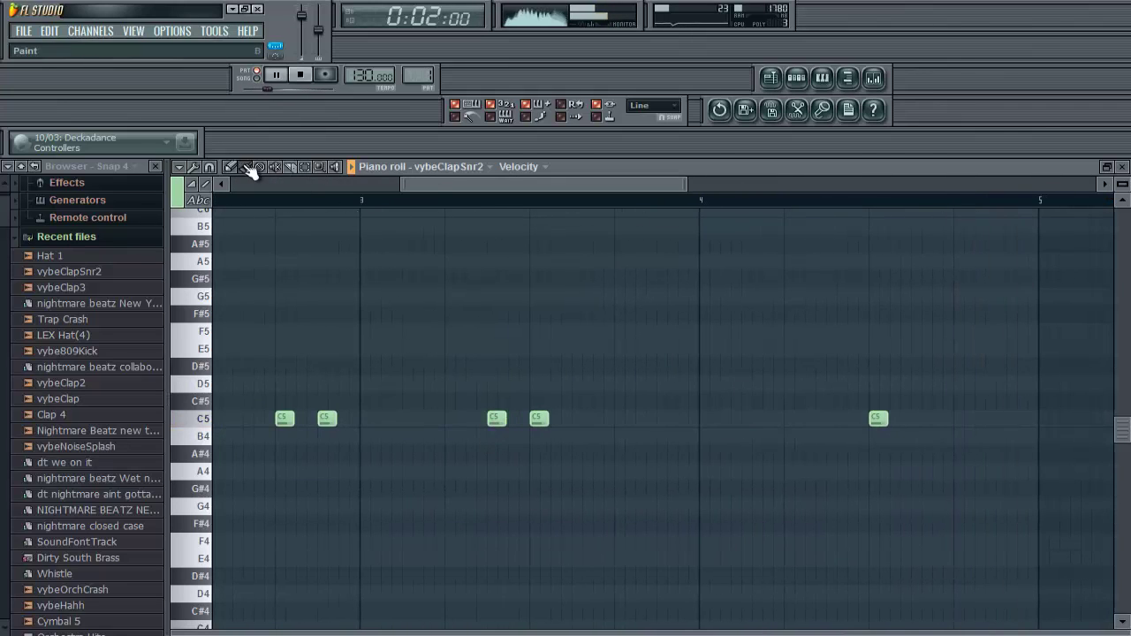
pyautogui.click(836, 420)
pyautogui.click(853, 420)
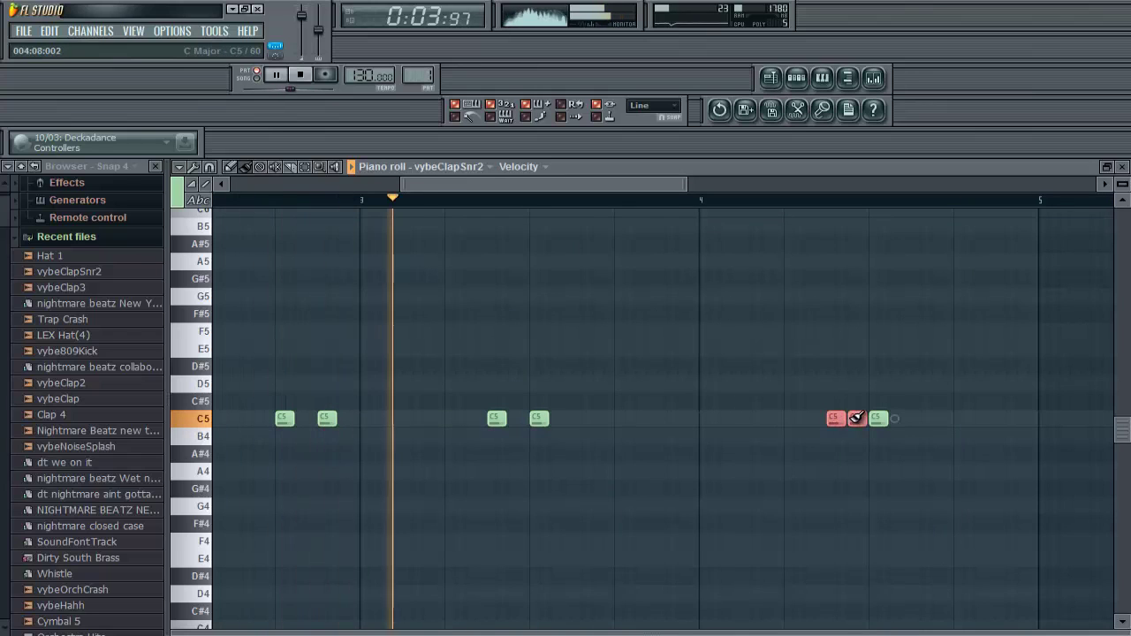
pyautogui.moveTo(586, 182); pyautogui.dragTo(714, 223)
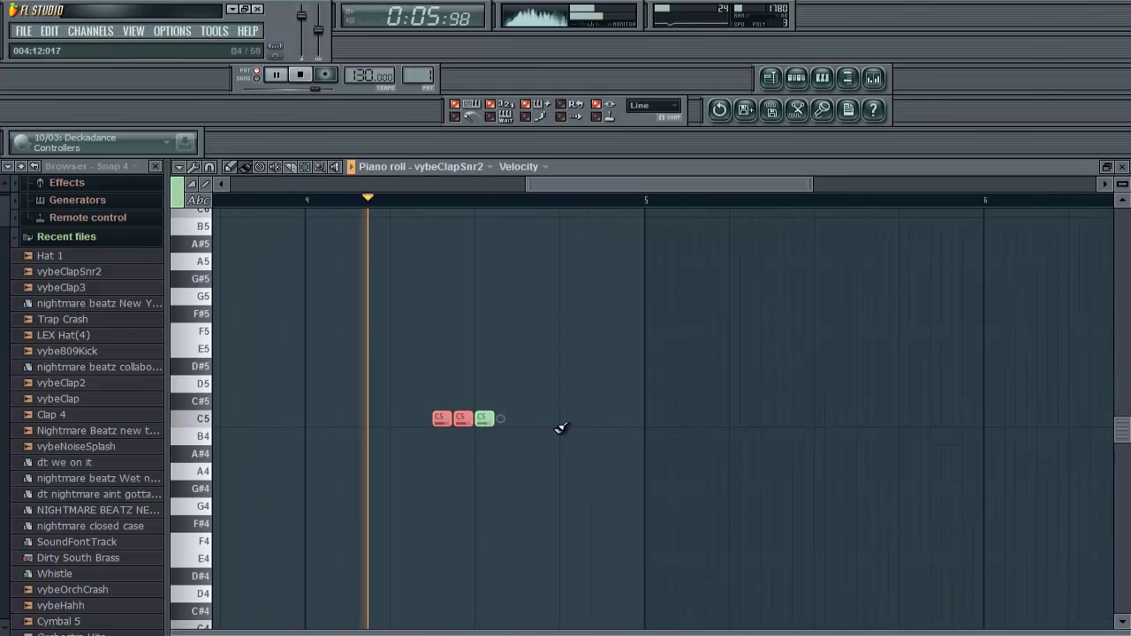
pyautogui.click(568, 418)
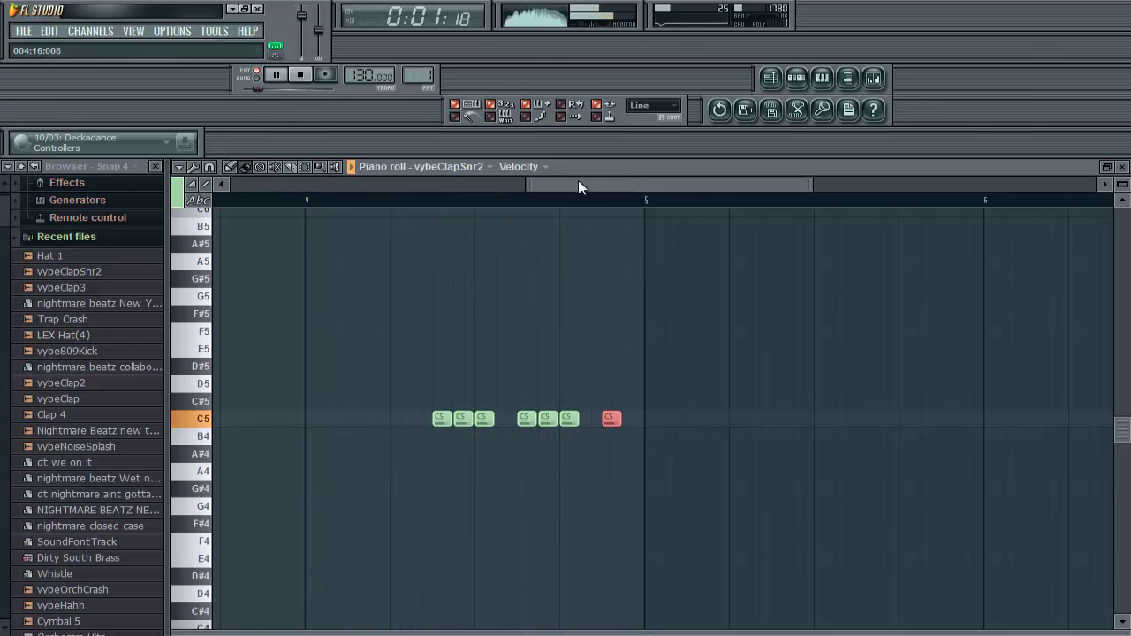
pyautogui.click(1122, 167)
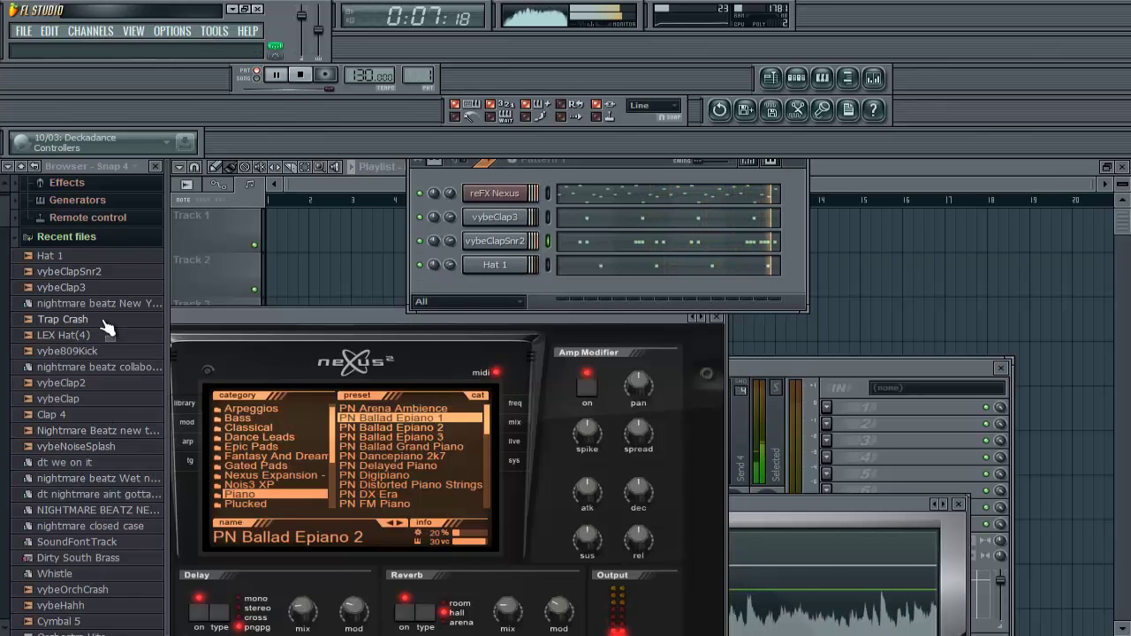
# Add a Trap Crash channel with a hit on the first step and lower its channel volume.
pyautogui.moveTo(471, 286); pyautogui.dragTo(471, 288)
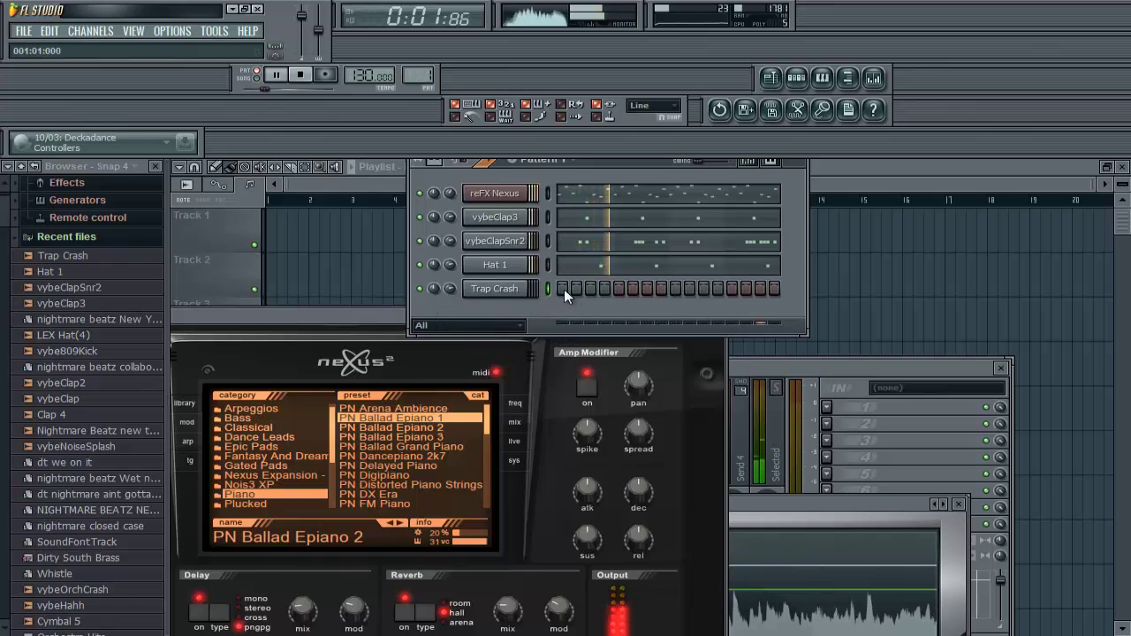
pyautogui.click(497, 292)
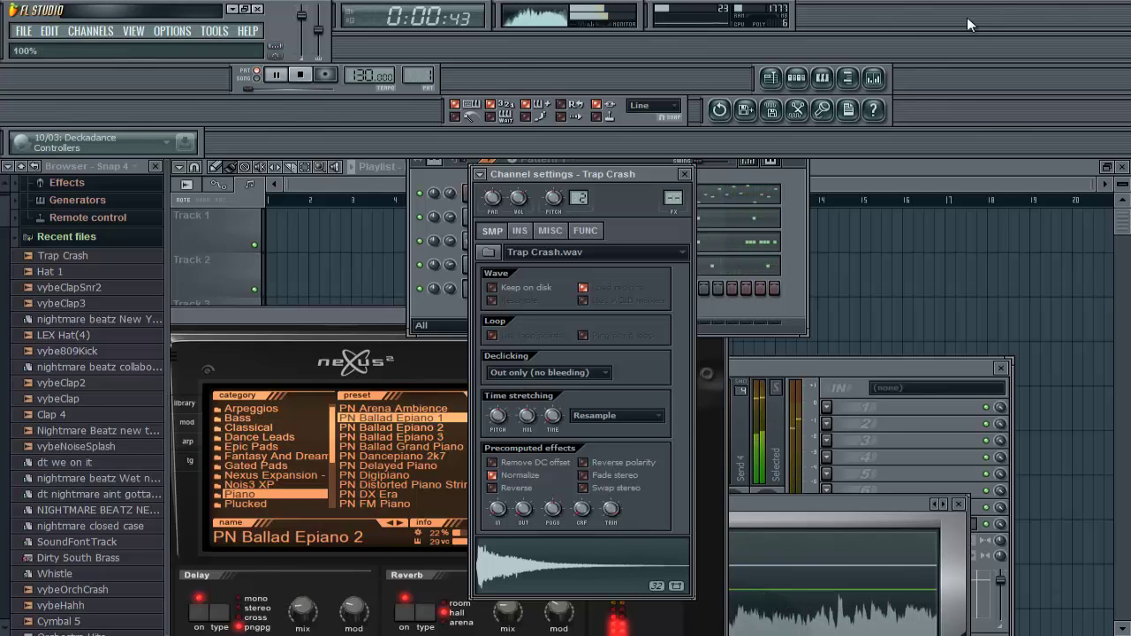
pyautogui.click(685, 175)
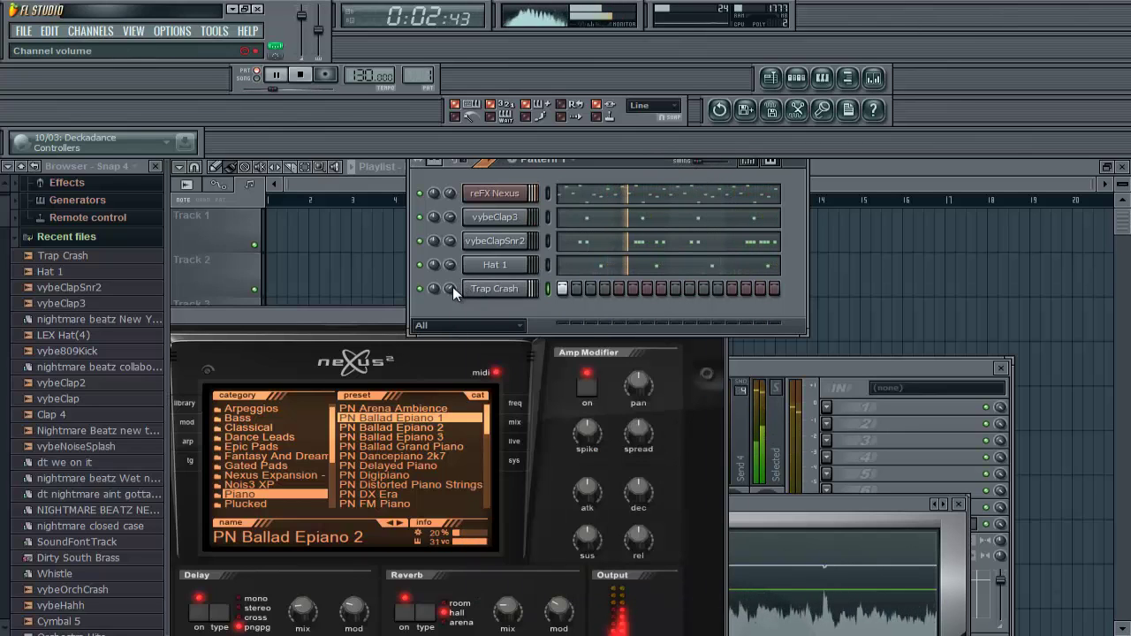
pyautogui.moveTo(452, 287); pyautogui.dragTo(450, 306)
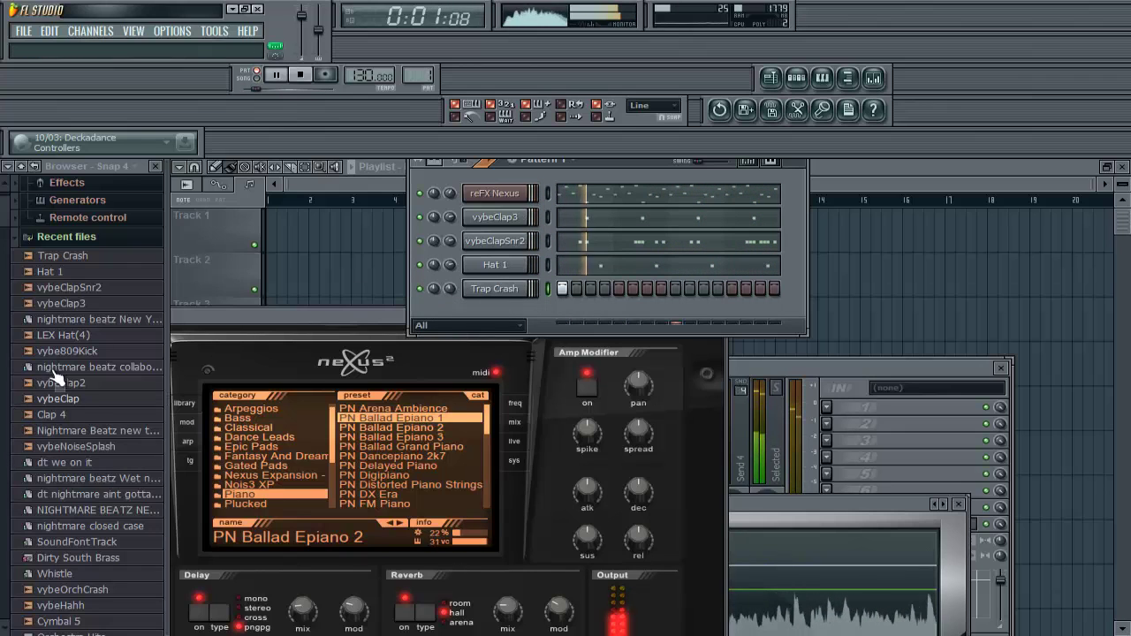
# Add a LEX Hat(4) channel and place a two-step-long C5 note at the start of its piano roll.
pyautogui.moveTo(504, 312); pyautogui.dragTo(503, 312)
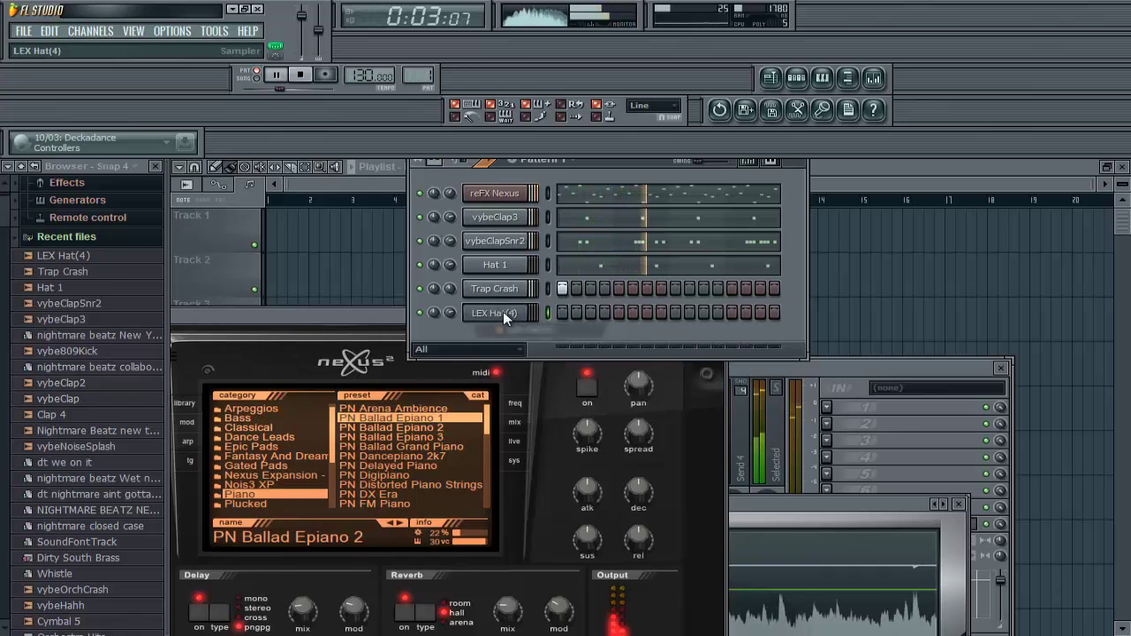
pyautogui.rightClick(527, 305)
pyautogui.click(561, 313)
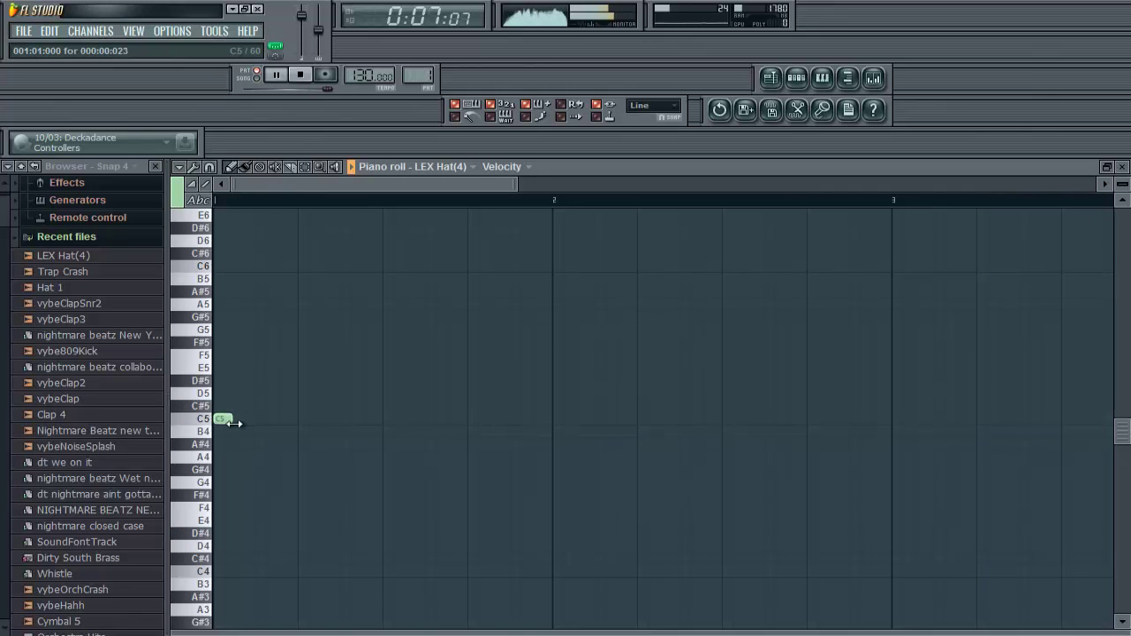
pyautogui.moveTo(273, 439); pyautogui.dragTo(250, 447)
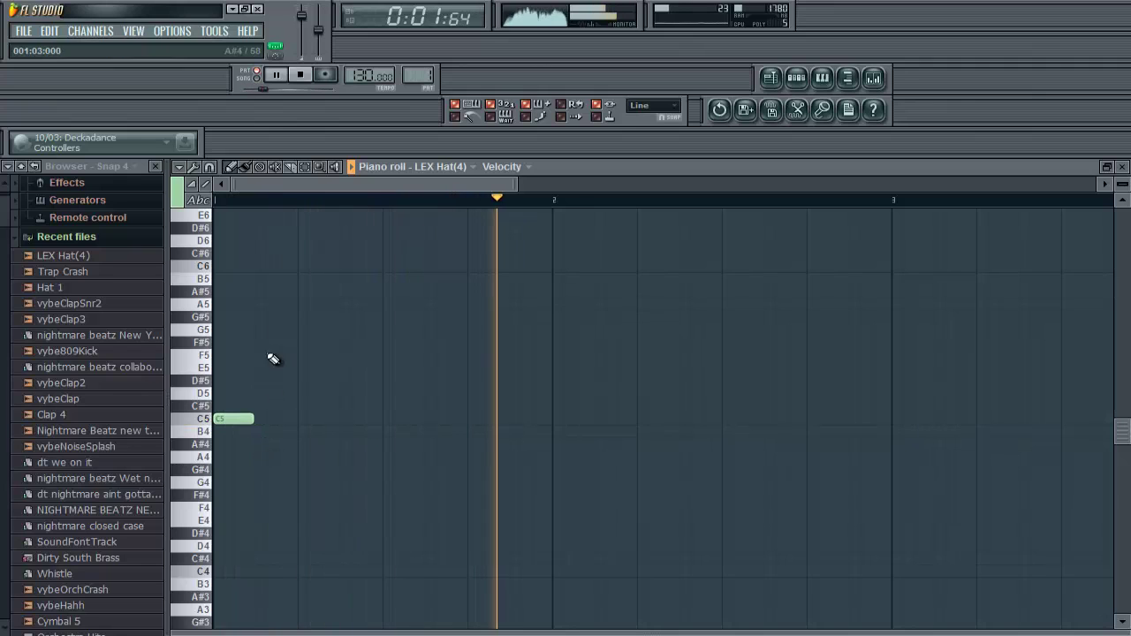
# Fill all four bars of LEX Hat(4) with consecutive two-step C5 notes, removing the extra note in bar 5.
pyautogui.rightClick(235, 419)
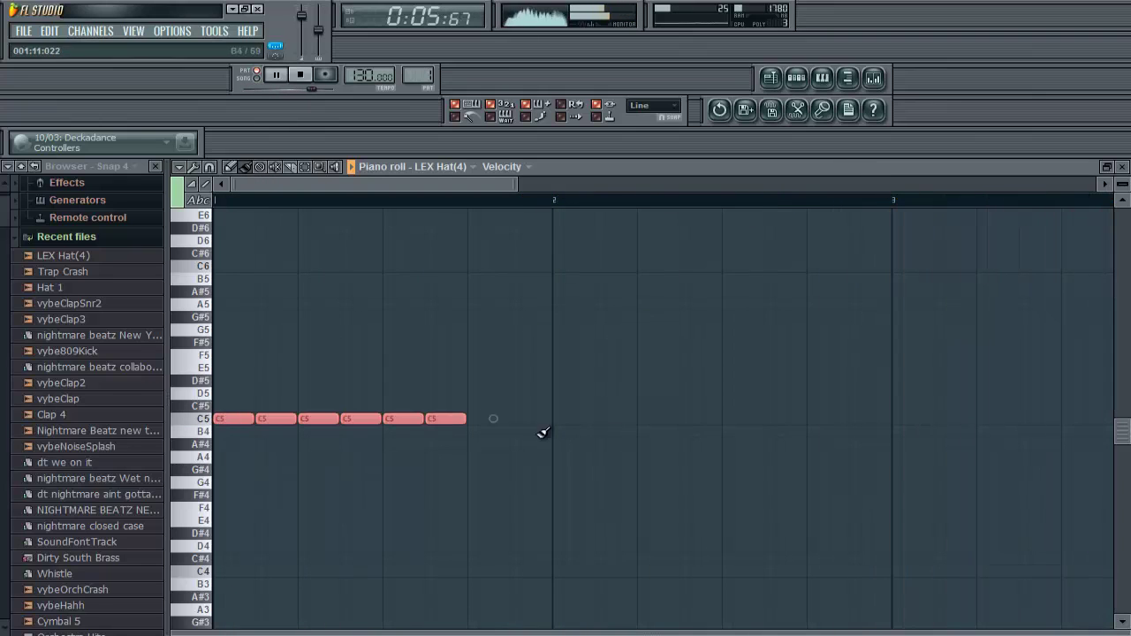
pyautogui.moveTo(947, 438); pyautogui.dragTo(1127, 445)
pyautogui.moveTo(628, 185); pyautogui.dragTo(677, 189)
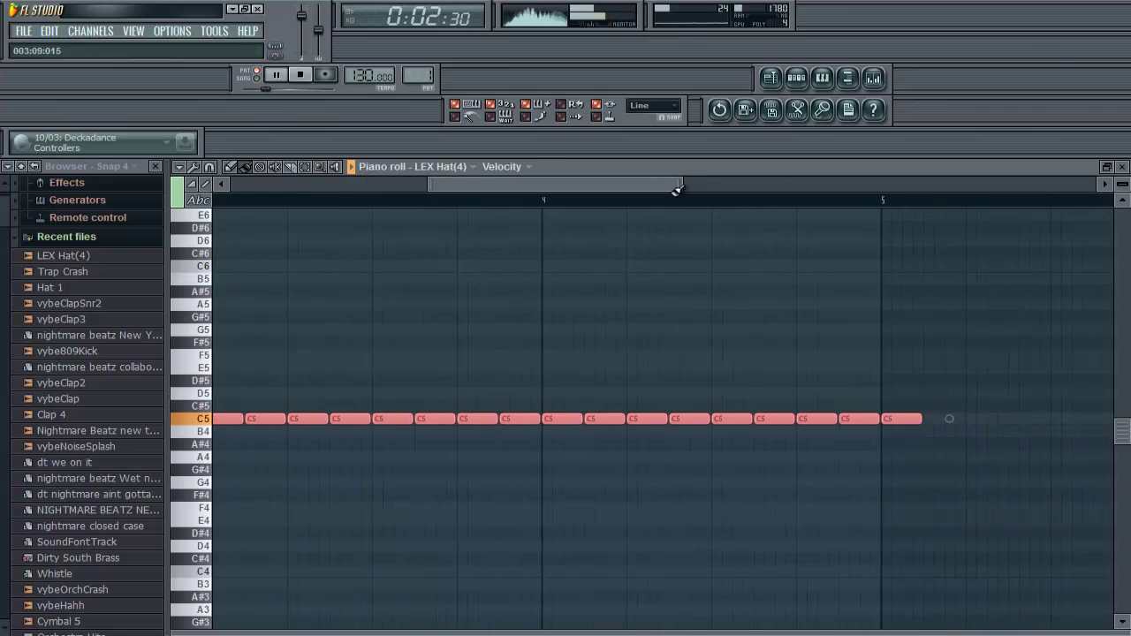
pyautogui.rightClick(889, 428)
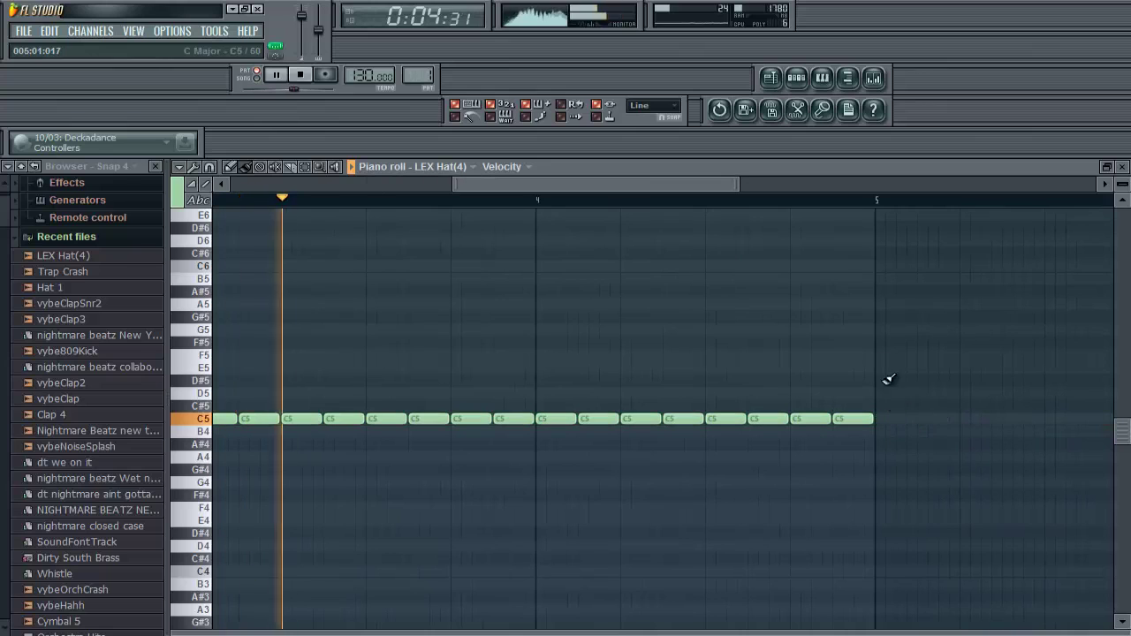
# Delete the LEX Hat(4) notes on steps 11 and 13 in each of the four bars.
pyautogui.moveTo(573, 185); pyautogui.dragTo(151, 182)
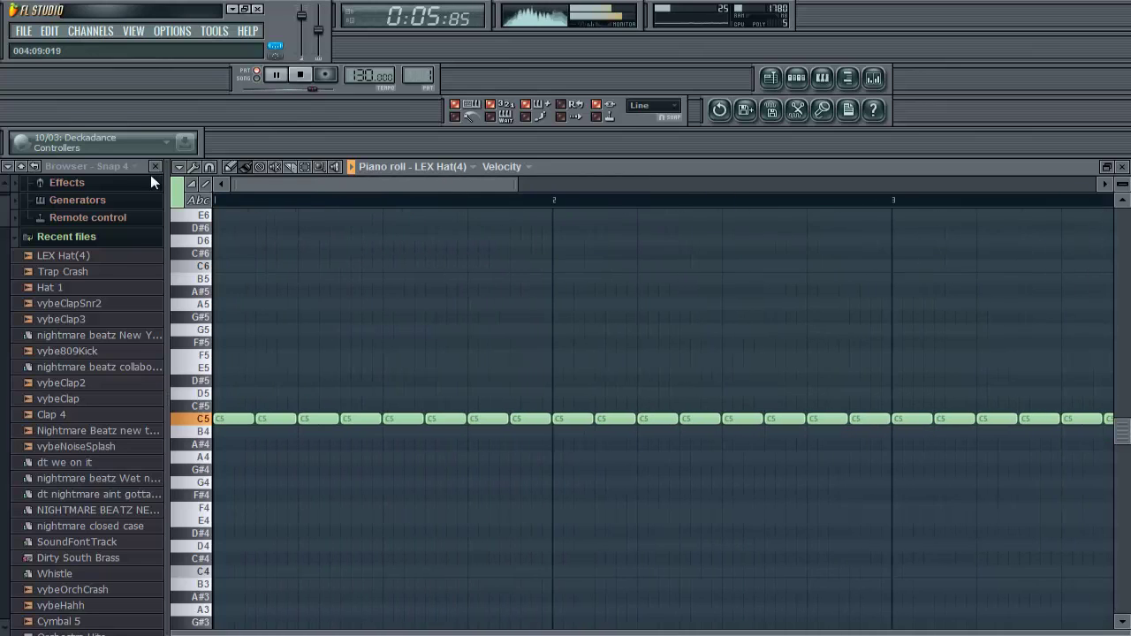
pyautogui.rightClick(461, 420)
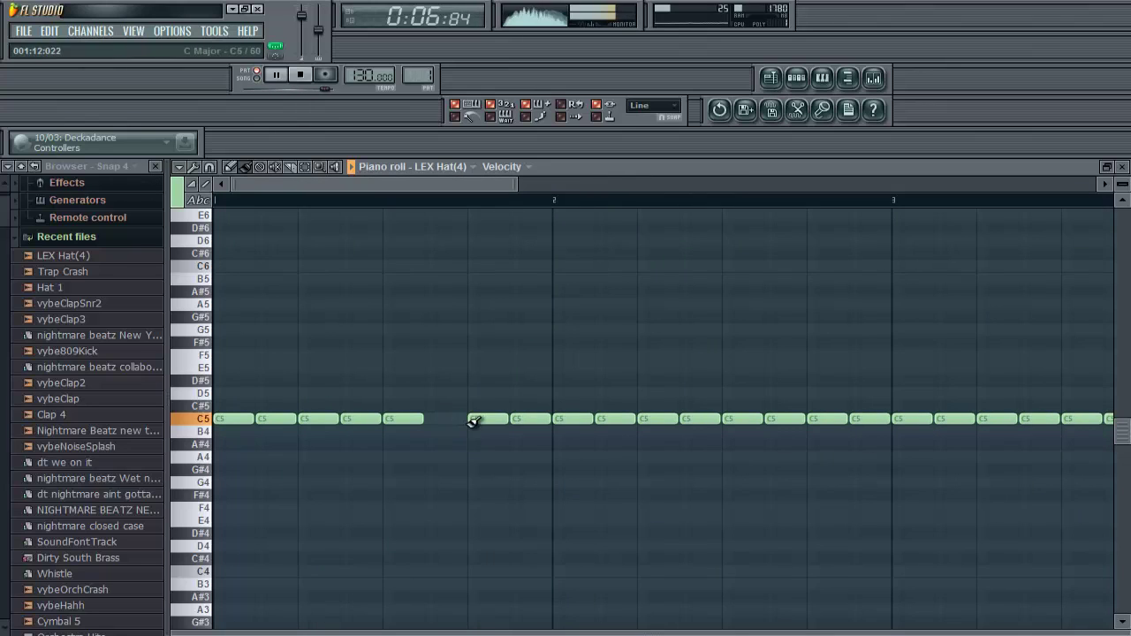
pyautogui.rightClick(813, 419)
pyautogui.rightClick(789, 419)
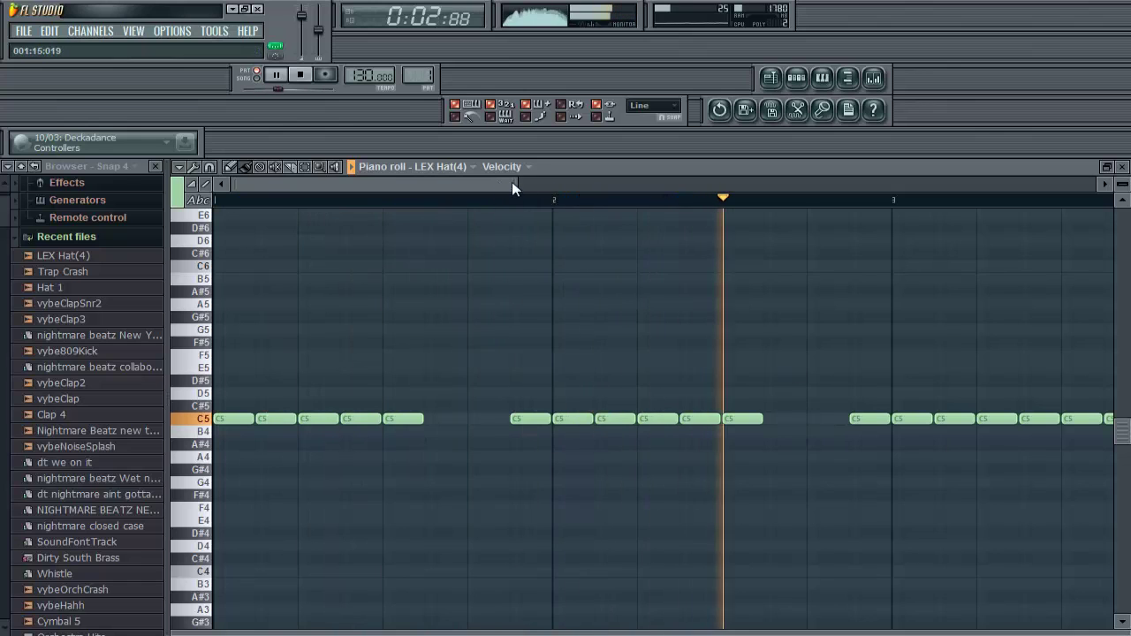
pyautogui.moveTo(512, 182); pyautogui.dragTo(647, 185)
pyautogui.rightClick(734, 419)
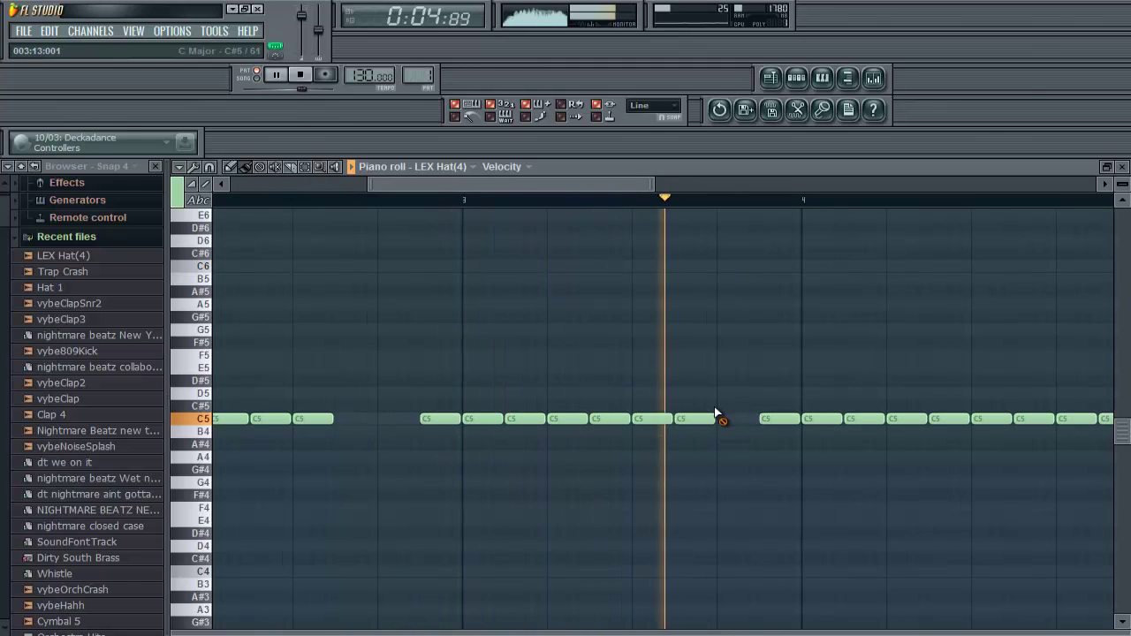
pyautogui.rightClick(698, 419)
pyautogui.moveTo(616, 185); pyautogui.dragTo(775, 210)
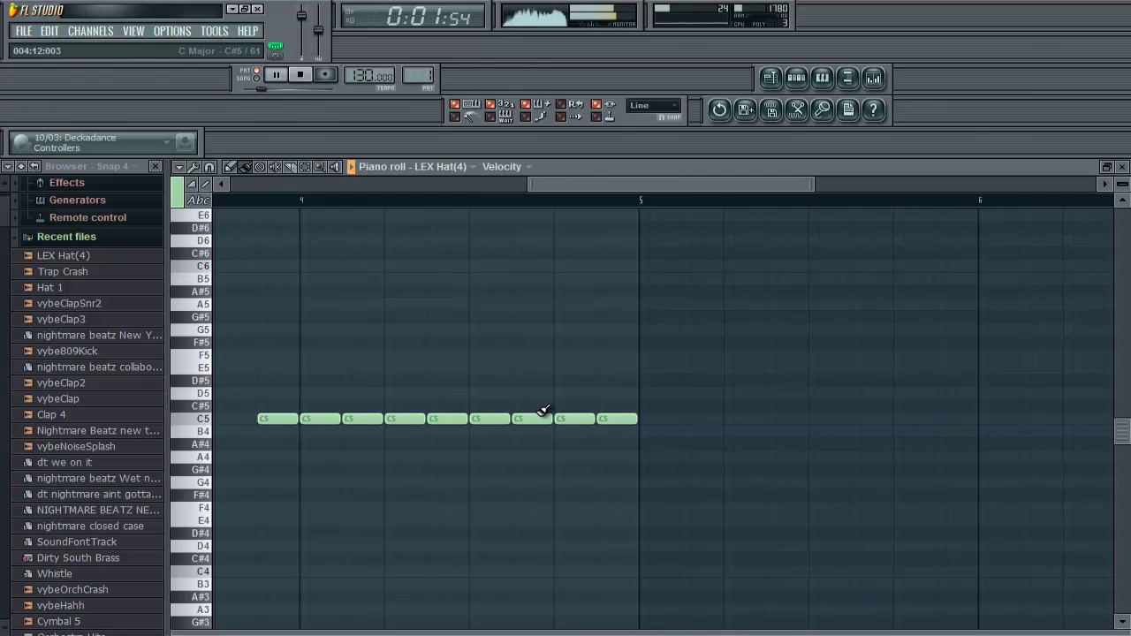
pyautogui.moveTo(658, 186); pyautogui.dragTo(599, 184)
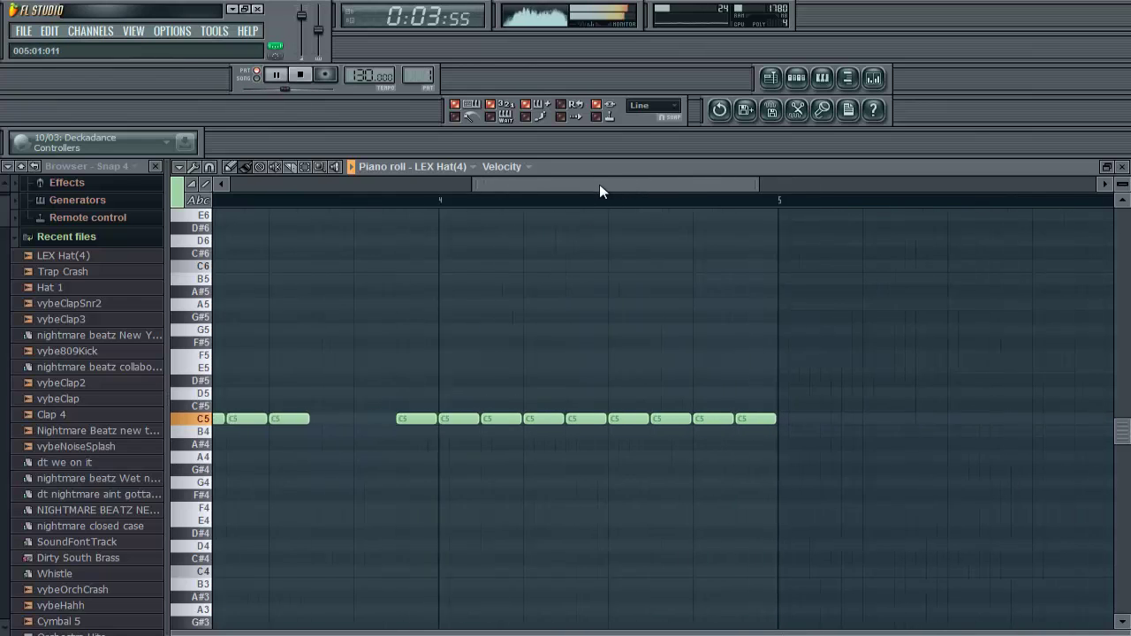
pyautogui.rightClick(739, 418)
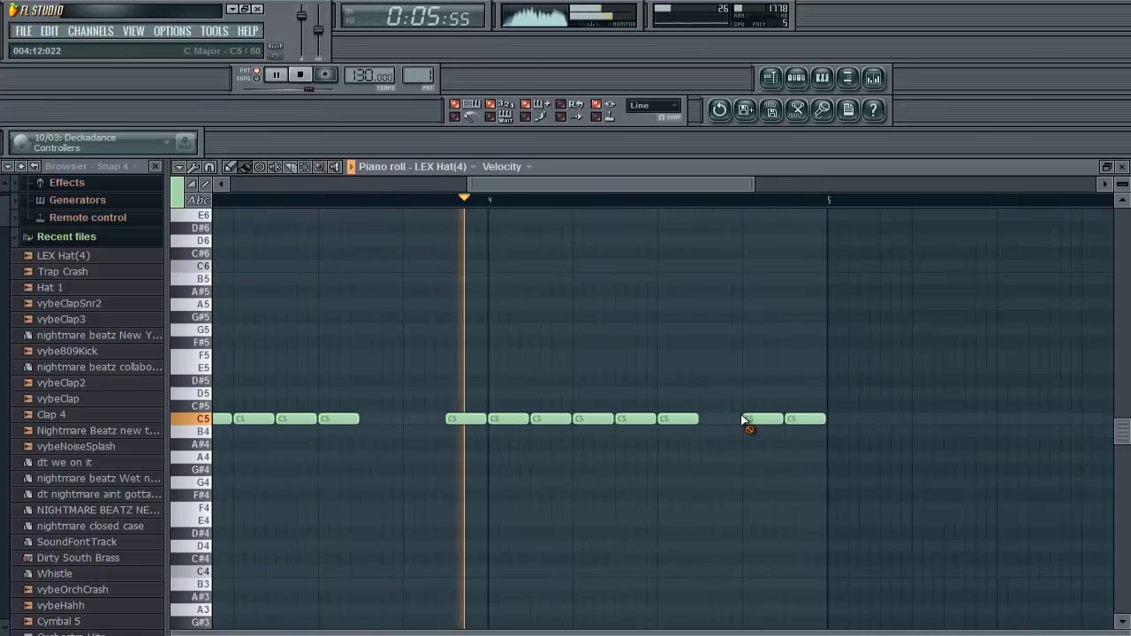
pyautogui.click(795, 420)
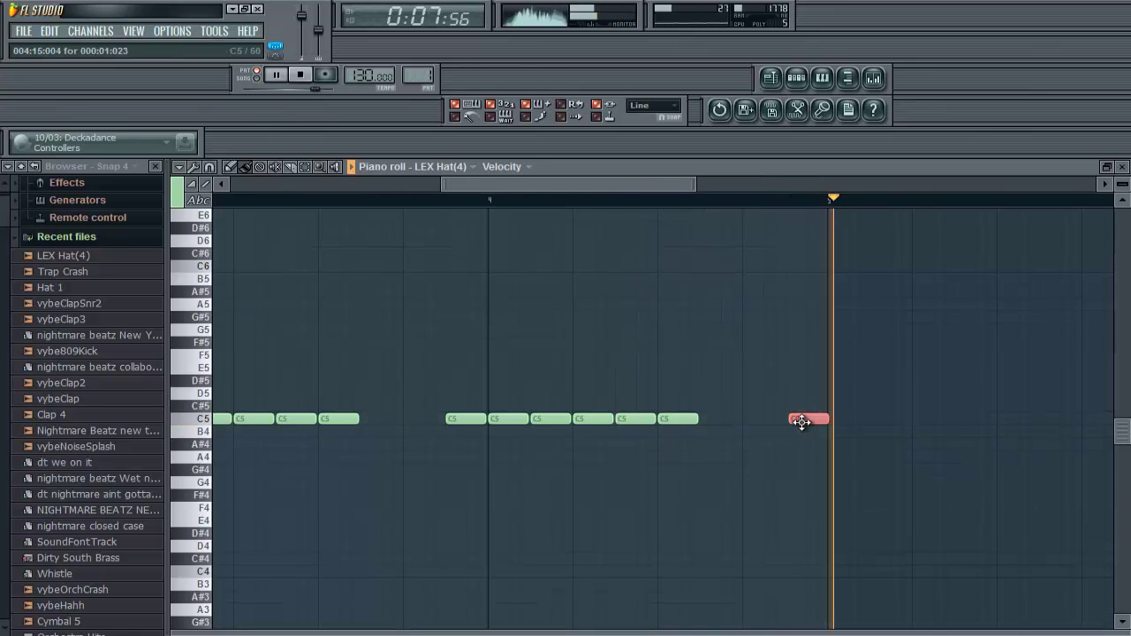
# Add three consecutive one-step C5 notes on steps 11 to 13 of bars 1 and 2 in the LEX Hat(4) pattern.
pyautogui.moveTo(645, 190); pyautogui.dragTo(408, 189)
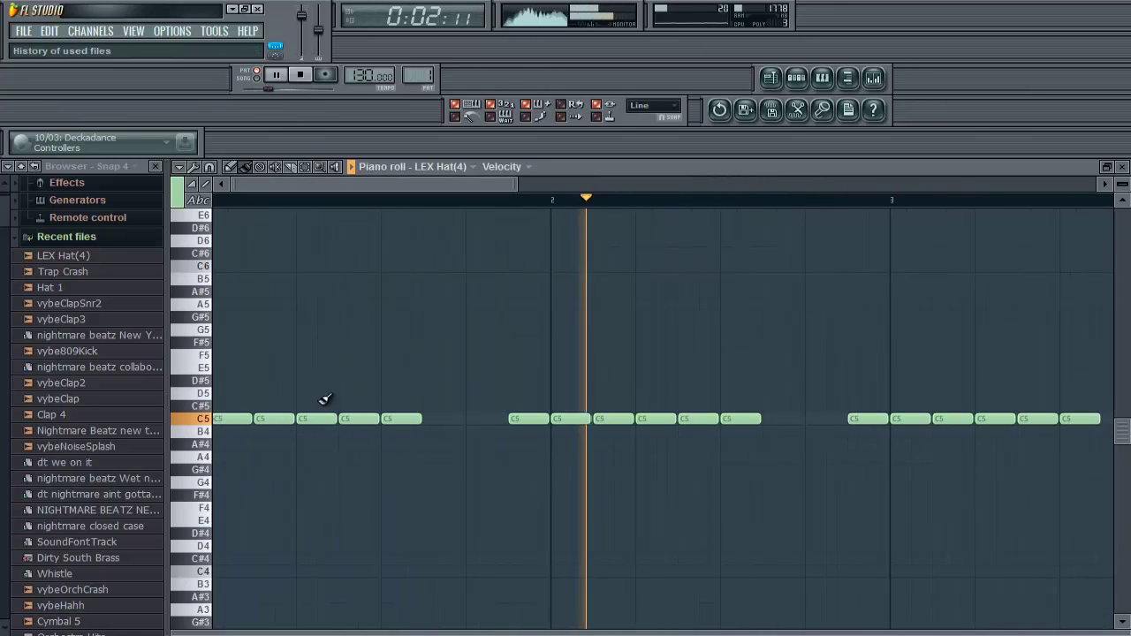
pyautogui.click(447, 407)
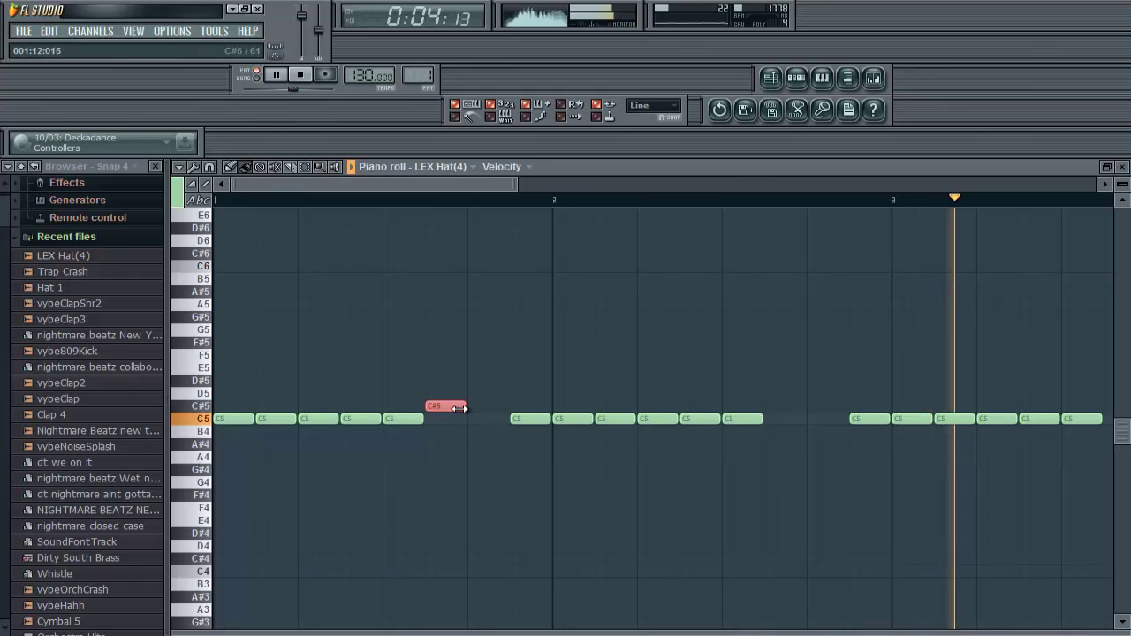
pyautogui.moveTo(464, 407); pyautogui.dragTo(442, 419)
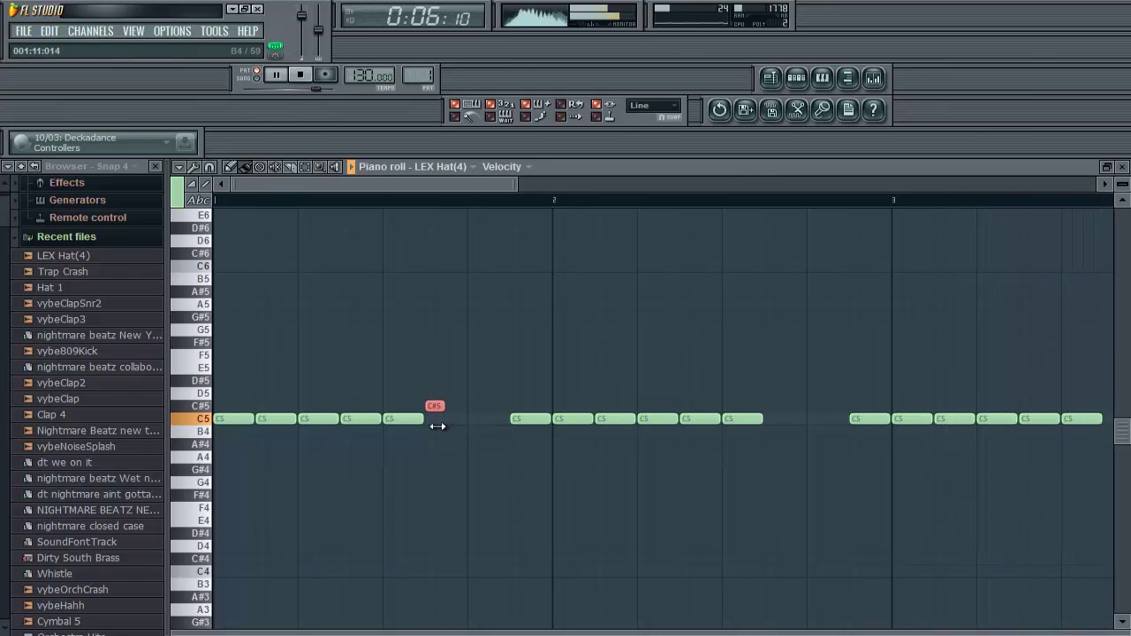
pyautogui.moveTo(434, 406); pyautogui.dragTo(477, 408)
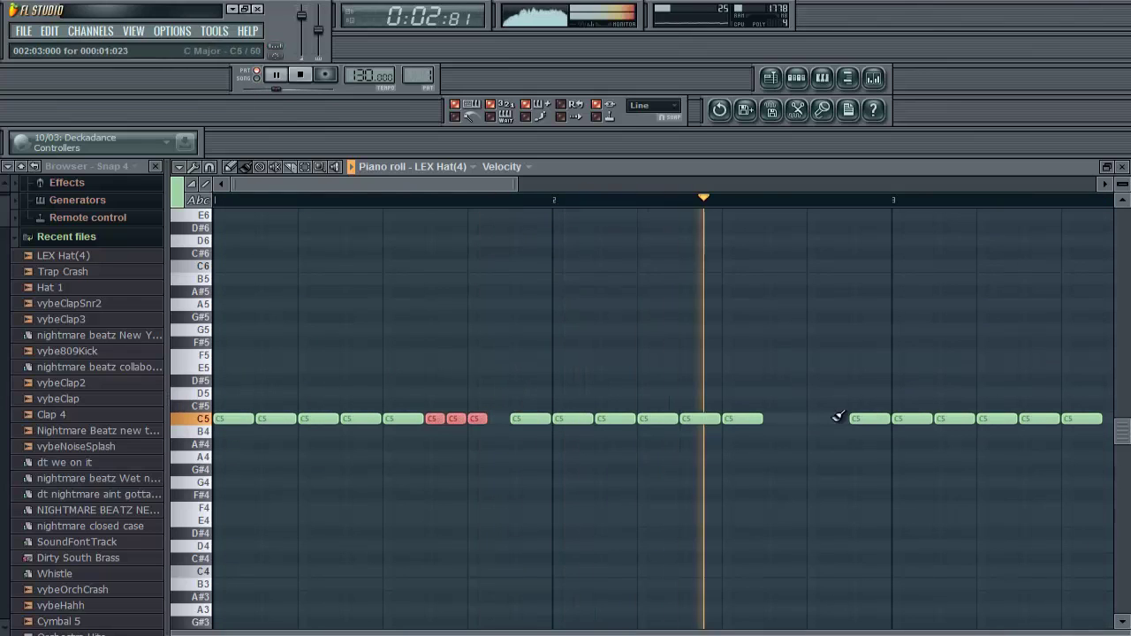
pyautogui.moveTo(774, 393); pyautogui.dragTo(813, 393)
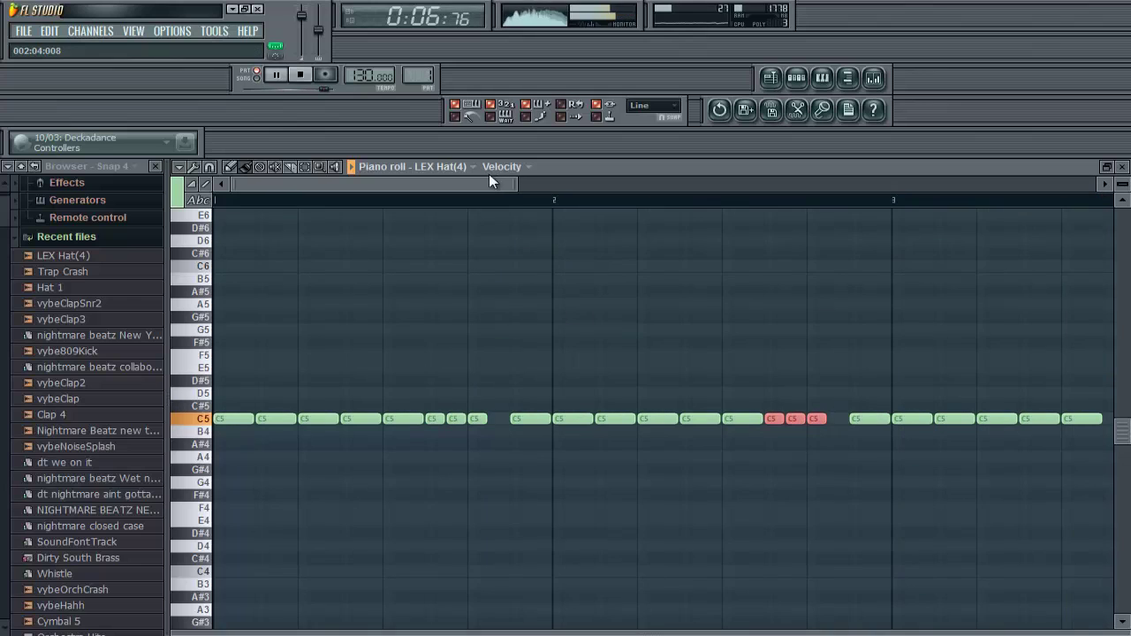
# Replace the end of bar 4 with one-step C5 notes on steps 11 and 12 and a roll of three-tick C5 notes across the last beat.
pyautogui.moveTo(486, 186); pyautogui.dragTo(669, 176)
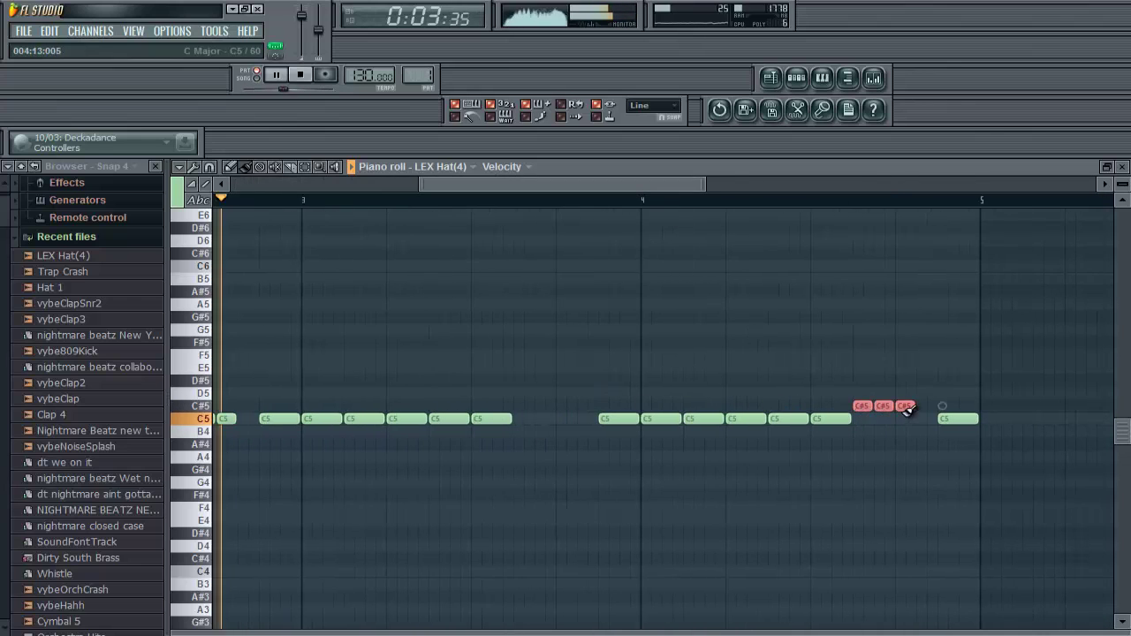
pyautogui.moveTo(902, 407); pyautogui.dragTo(896, 419)
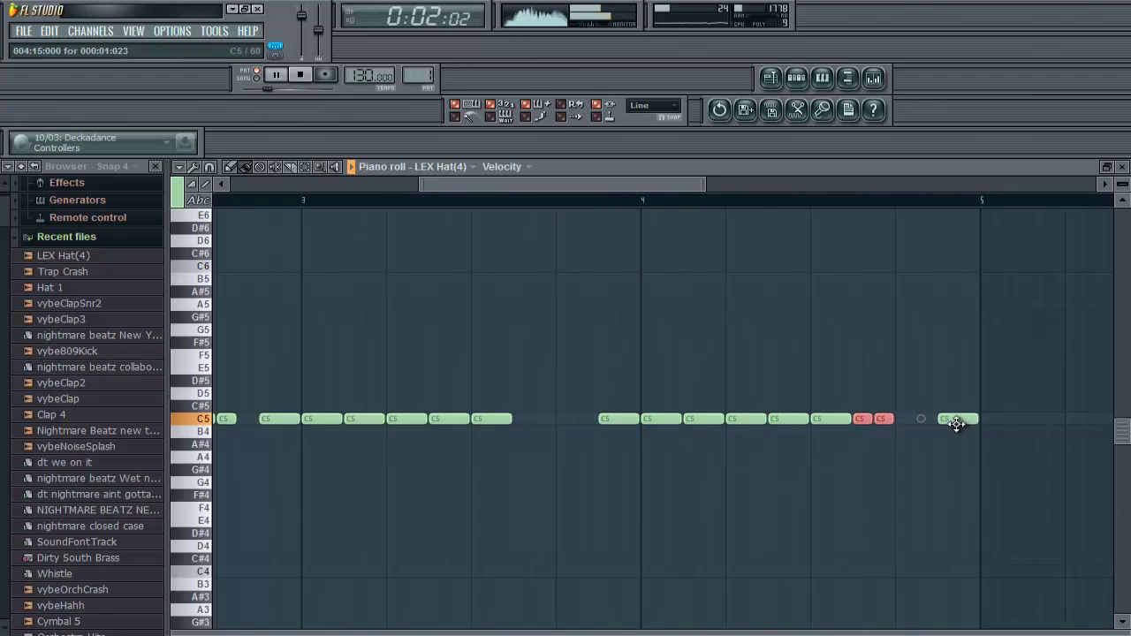
pyautogui.moveTo(919, 421); pyautogui.dragTo(898, 426)
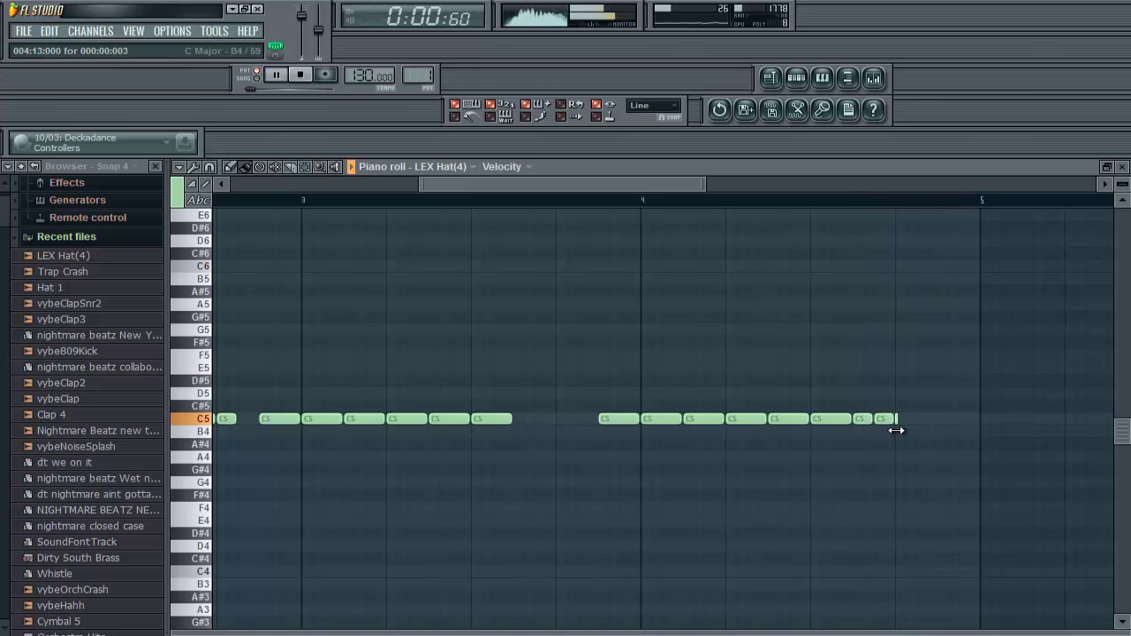
pyautogui.hotkey('ctrl', 'x')
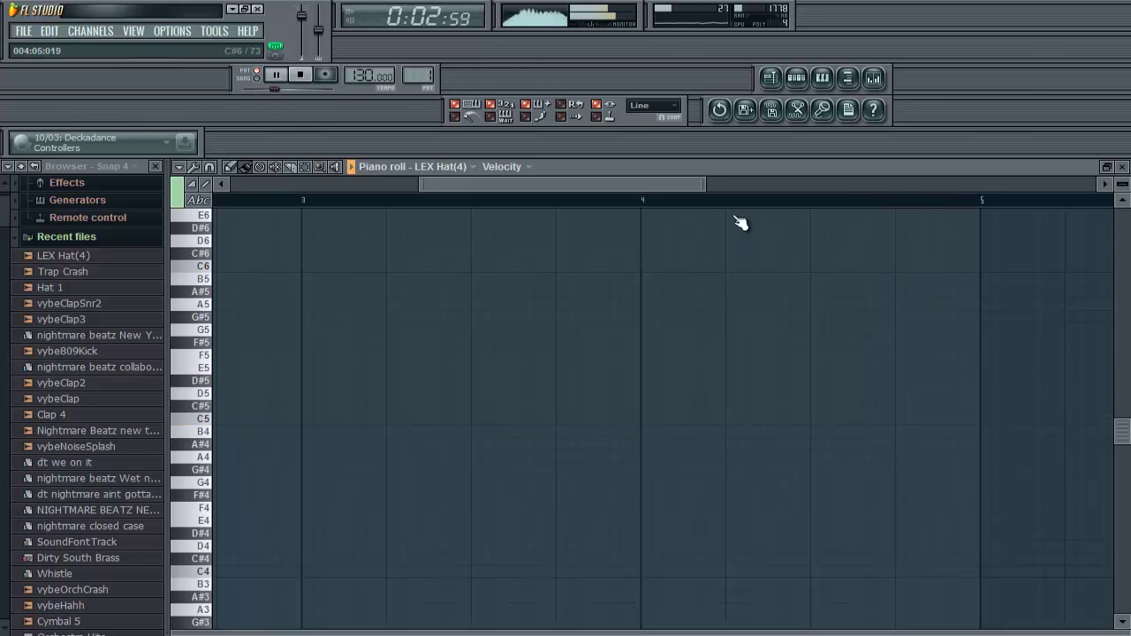
pyautogui.click(718, 114)
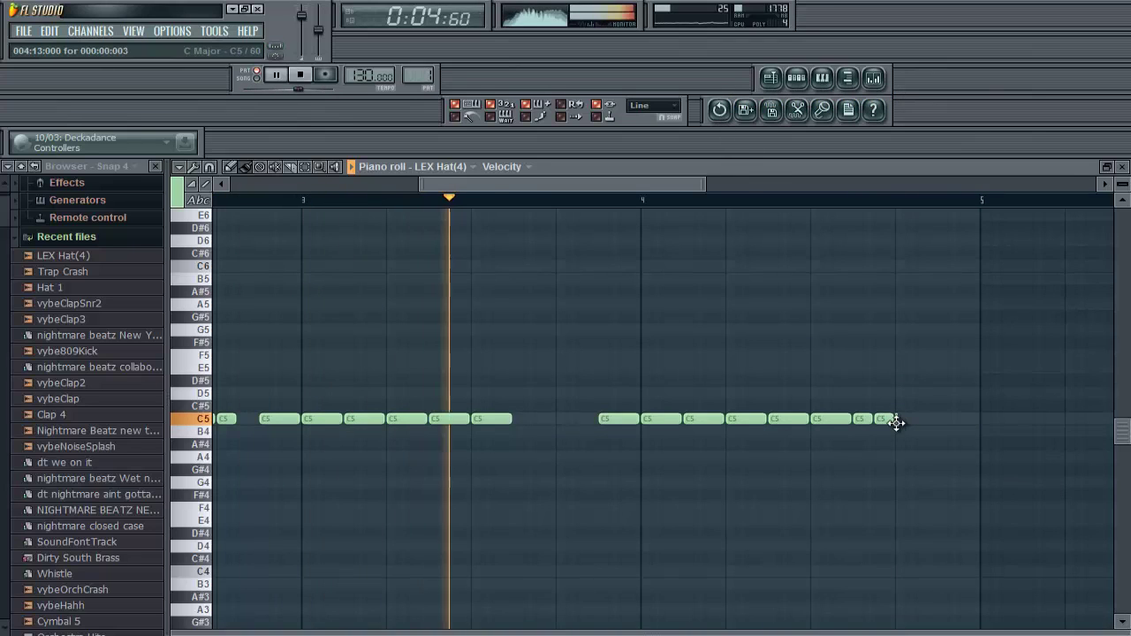
pyautogui.rightClick(897, 423)
pyautogui.moveTo(900, 406); pyautogui.dragTo(979, 402)
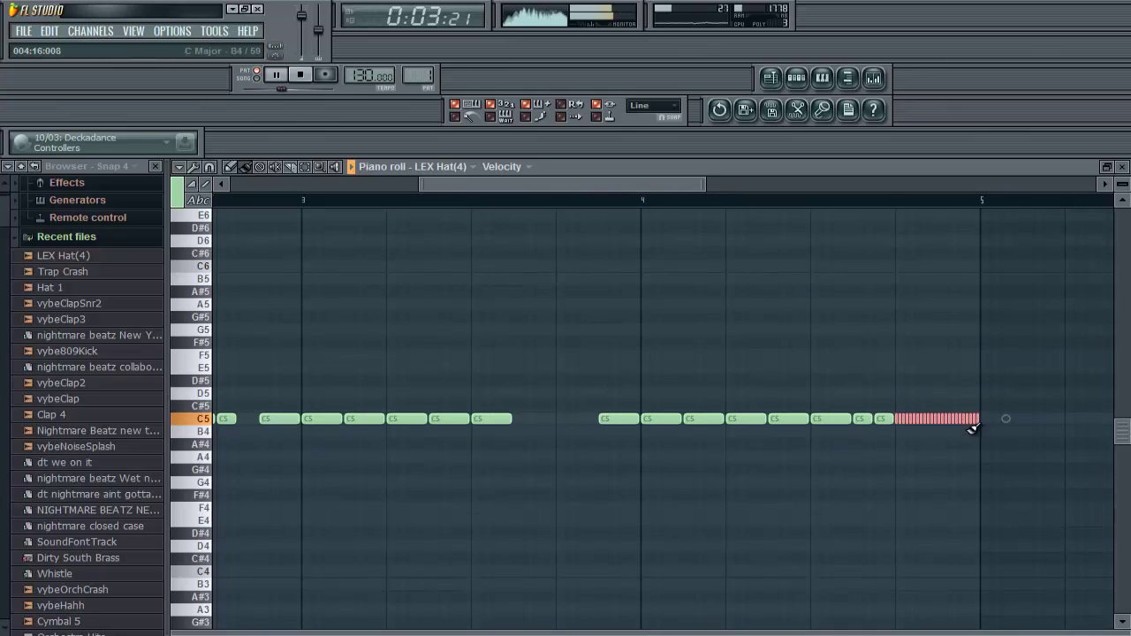
pyautogui.keyDown('ctrl'); pyautogui.click(870, 360); pyautogui.keyUp('ctrl')
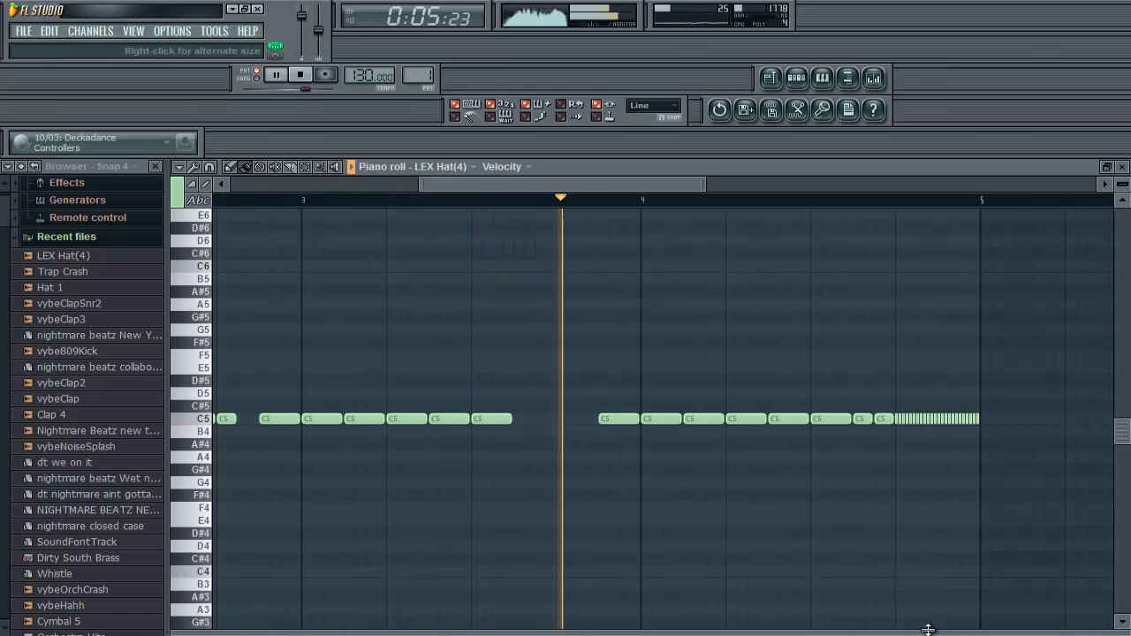
# Shape the velocities of bar 4's closing hat roll into a rising ramp.
pyautogui.moveTo(928, 629); pyautogui.dragTo(879, 216)
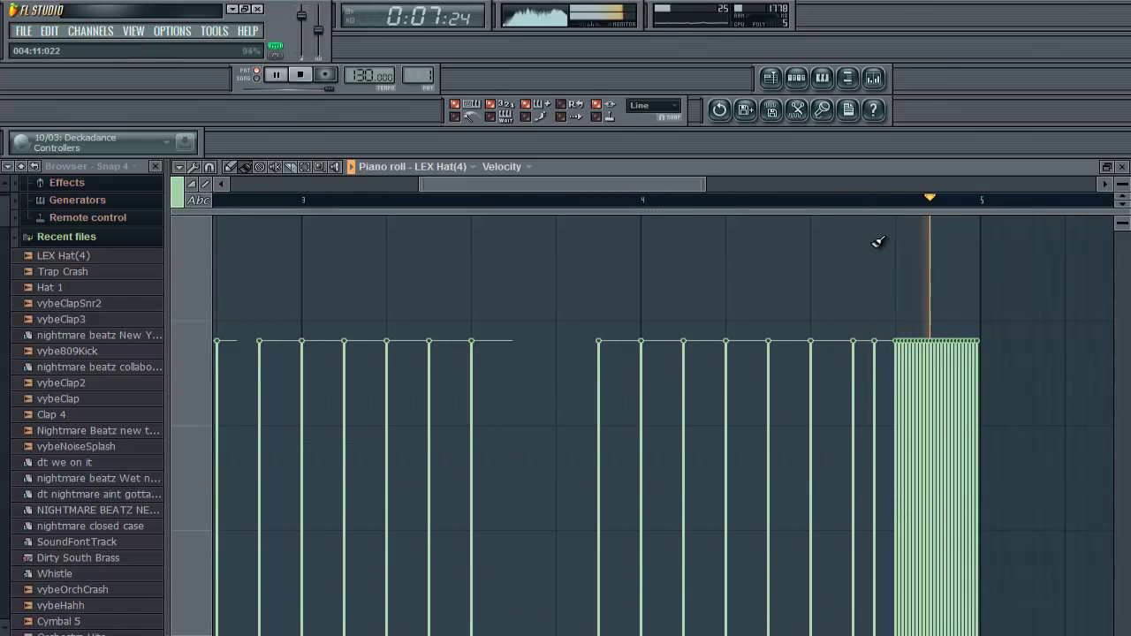
pyautogui.moveTo(919, 501); pyautogui.dragTo(947, 432)
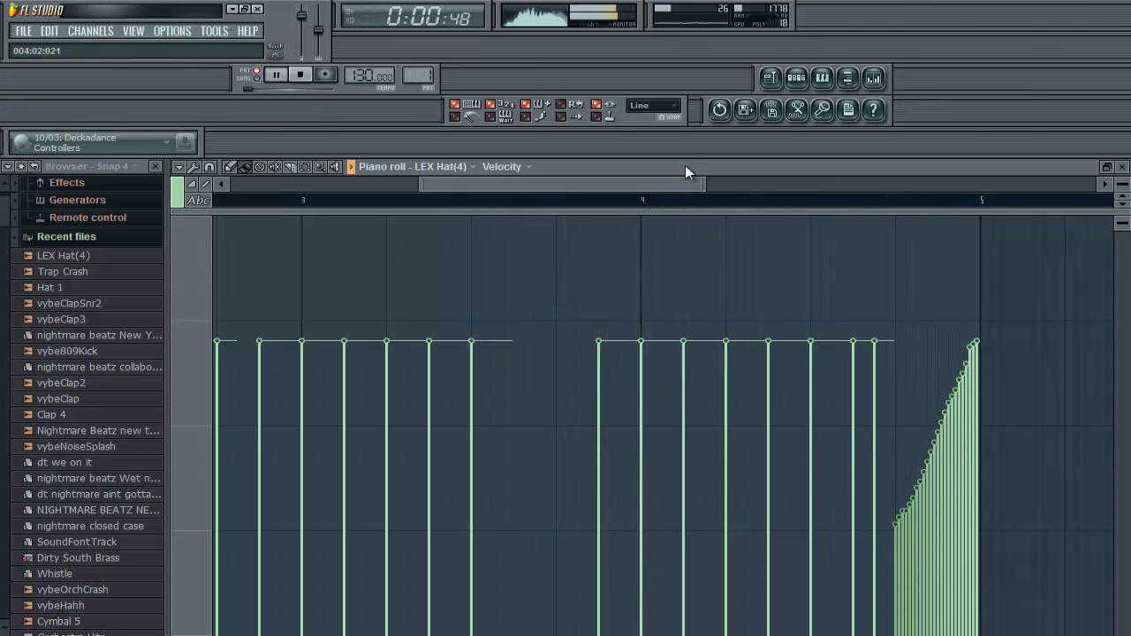
pyautogui.moveTo(736, 210); pyautogui.dragTo(735, 531)
# Add three one-step C5 hat notes on steps 11 to 13 of bar 3 and close the piano roll.
pyautogui.moveTo(575, 182); pyautogui.dragTo(457, 193)
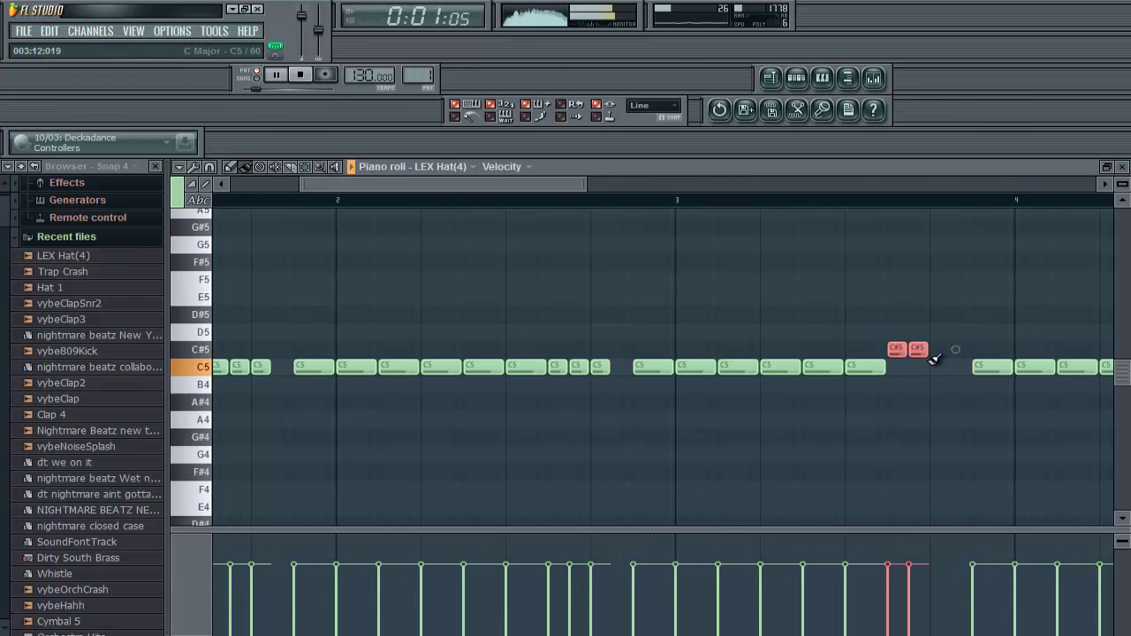
pyautogui.moveTo(925, 358); pyautogui.dragTo(926, 372)
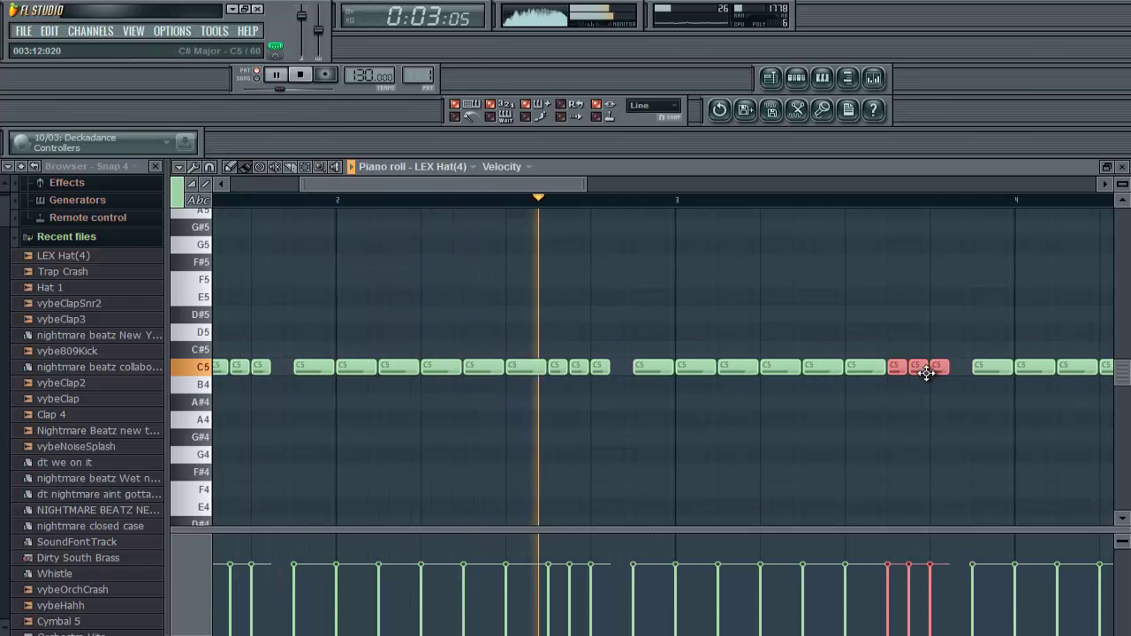
pyautogui.click(1121, 170)
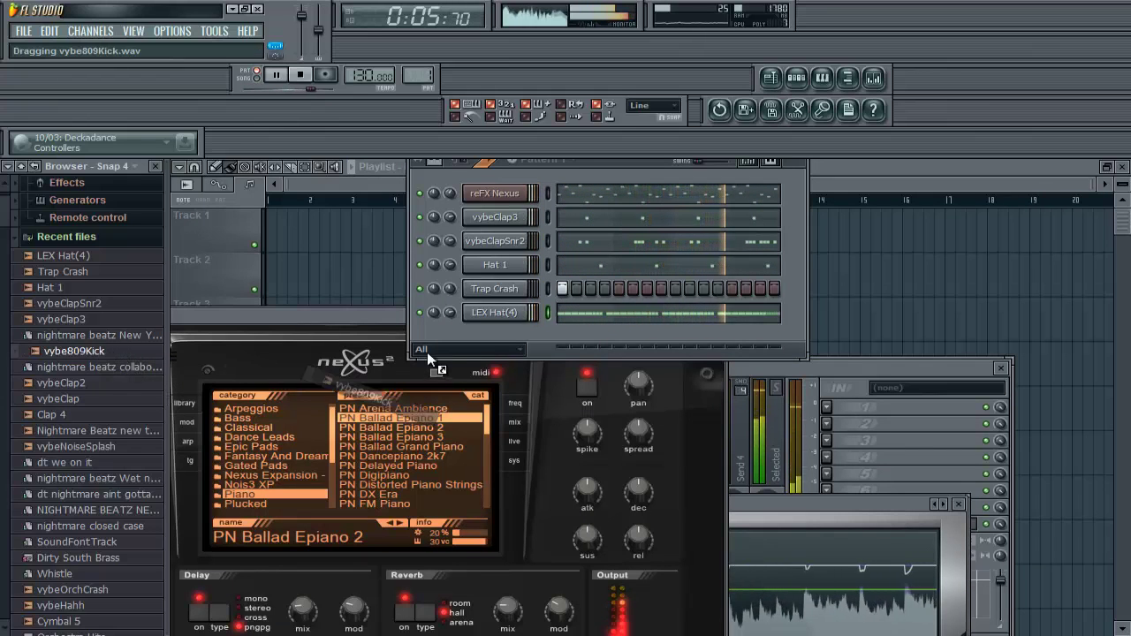
# Record an eight-note D5 kick pattern in a new vybe809Kick channel and open its piano roll.
pyautogui.moveTo(490, 334); pyautogui.dragTo(492, 339)
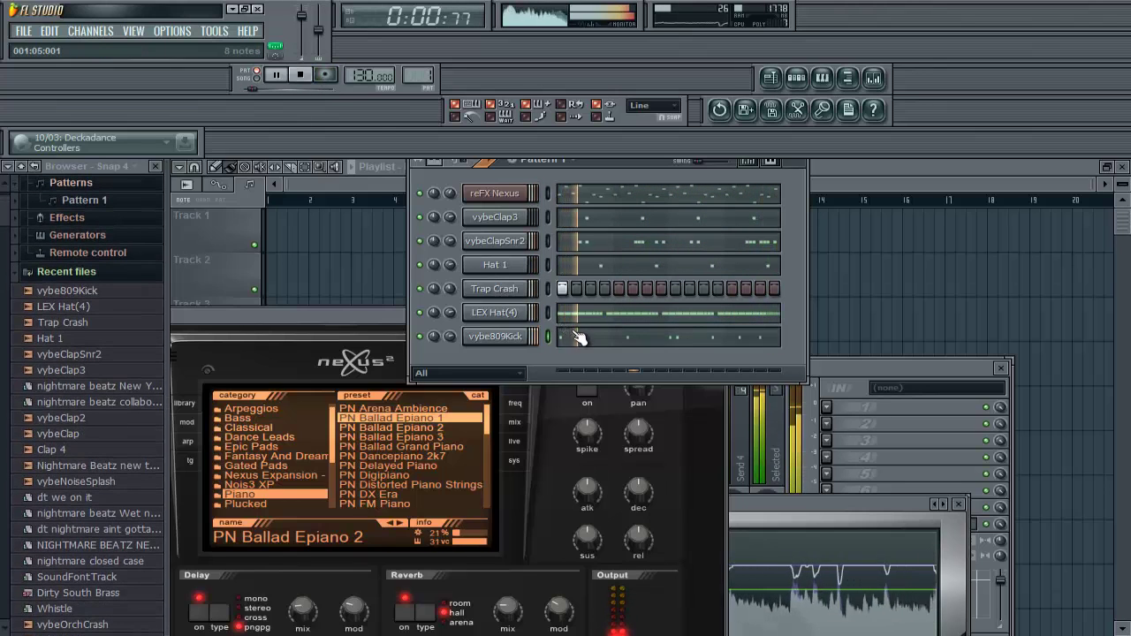
pyautogui.click(577, 337)
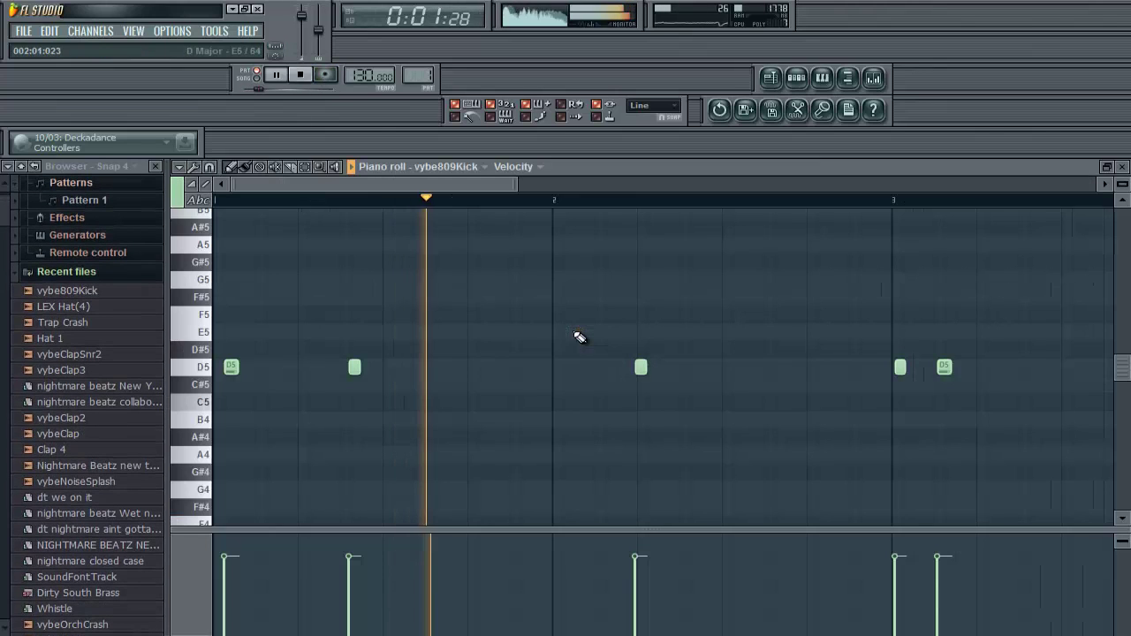
# Replace the off-grid kicks with one-step D5 notes on steps 1 and 7 of bar 1, step 5 of bar 2, and steps 1 and 3 of bar 3.
pyautogui.rightClick(227, 373)
pyautogui.moveTo(228, 373); pyautogui.dragTo(200, 375)
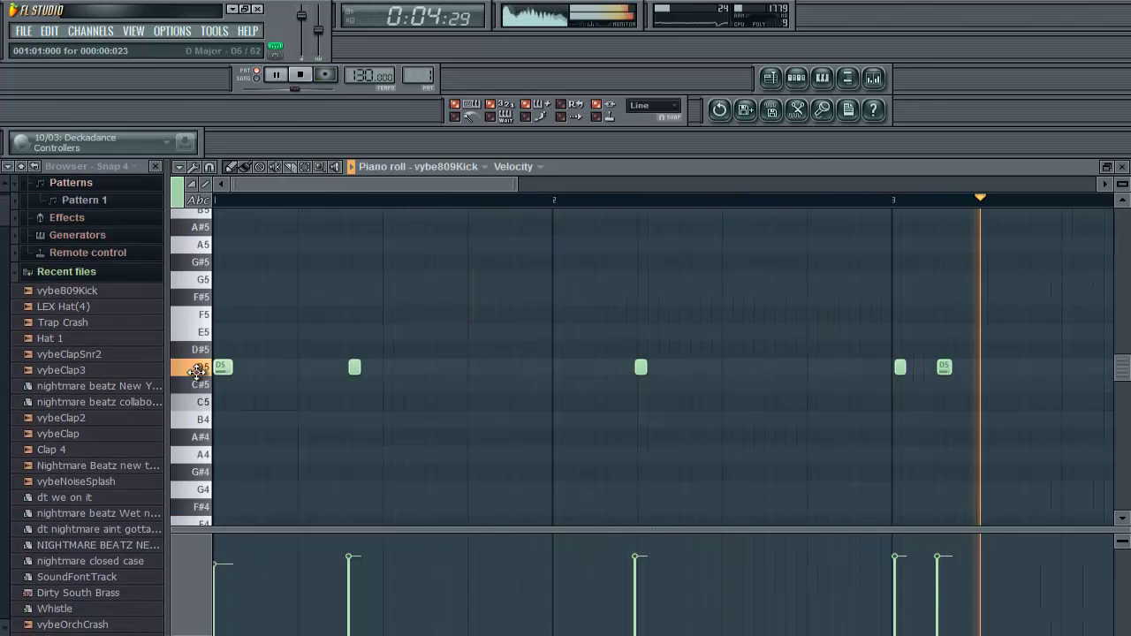
pyautogui.rightClick(354, 368)
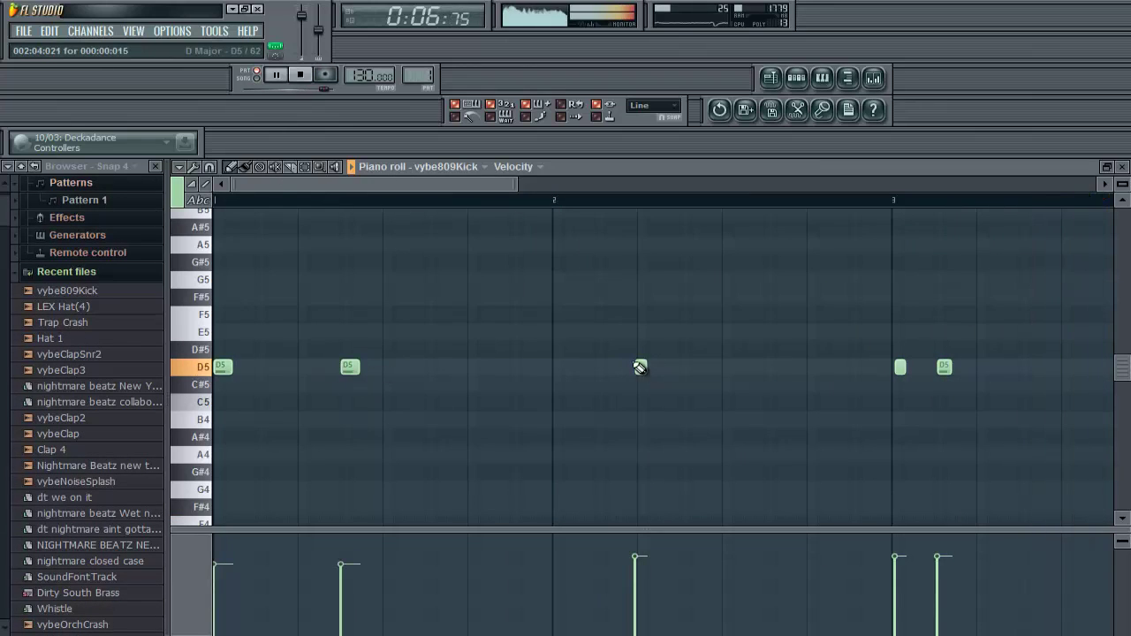
pyautogui.rightClick(642, 367)
pyautogui.click(642, 370)
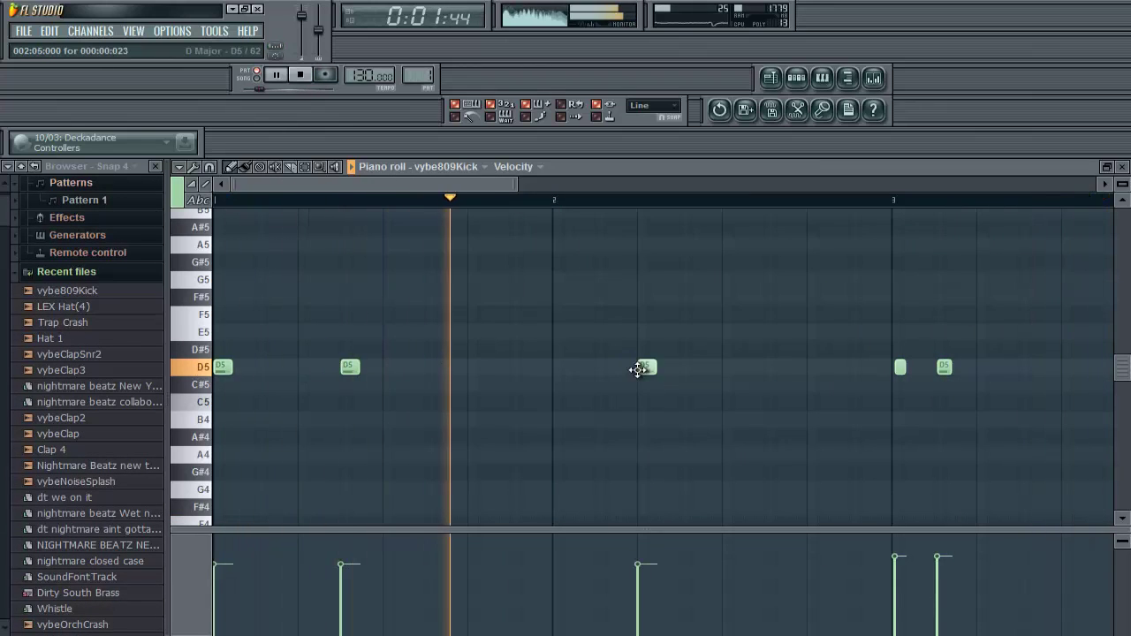
pyautogui.rightClick(900, 369)
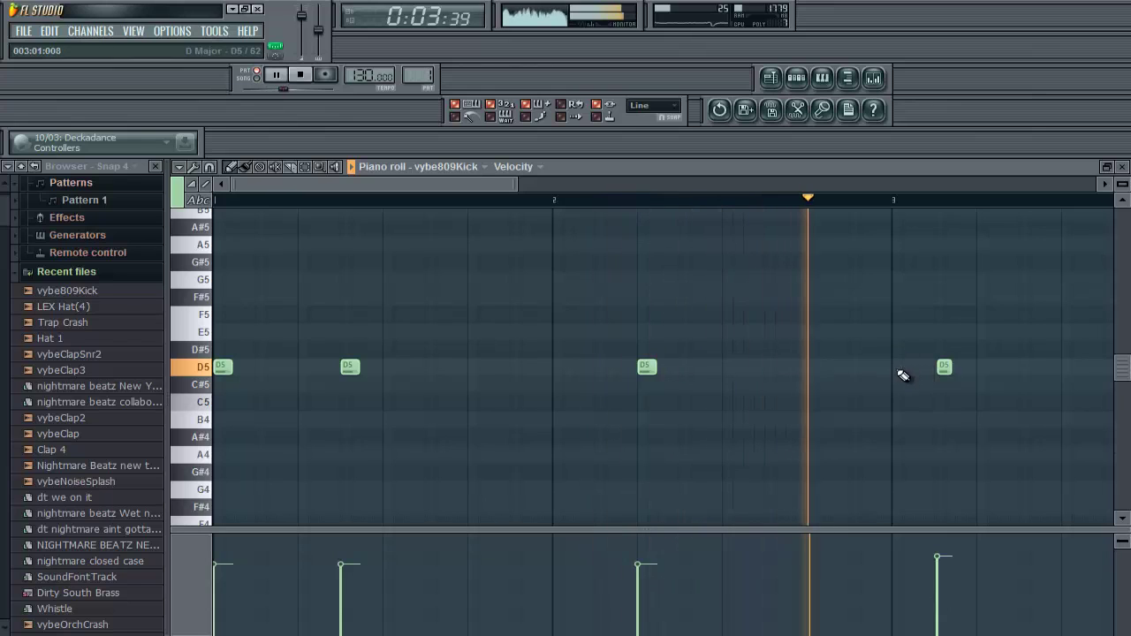
pyautogui.click(900, 368)
pyautogui.rightClick(941, 367)
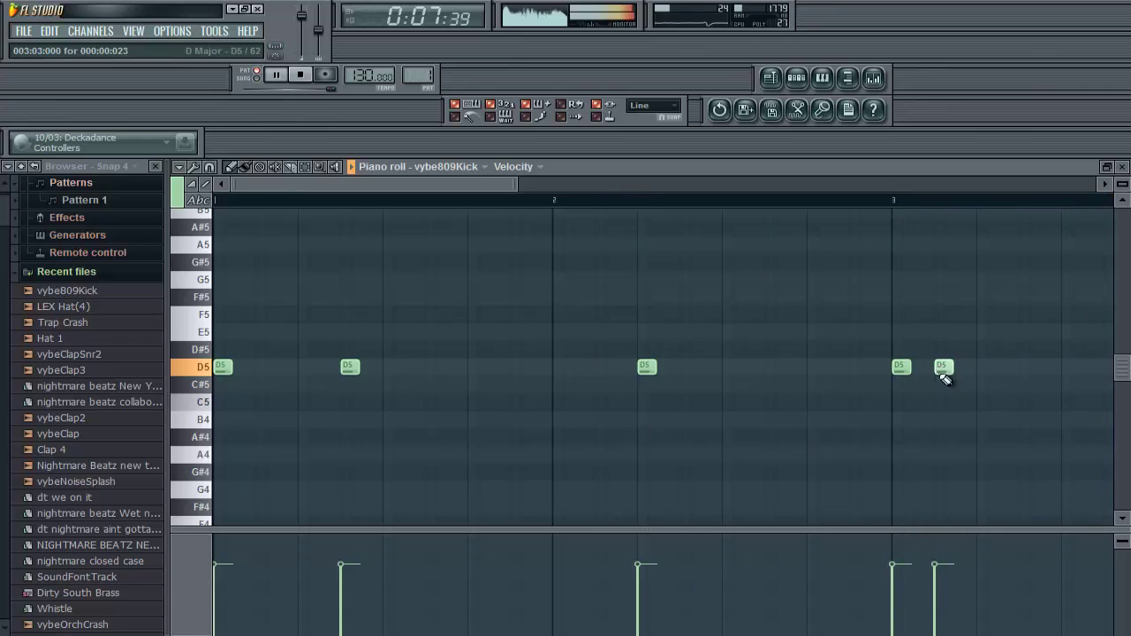
# Replace the remaining off-grid kicks with one-step D5 notes on step 13 of bar 3 and steps 5 and 11 of bar 4.
pyautogui.moveTo(497, 181); pyautogui.dragTo(622, 164)
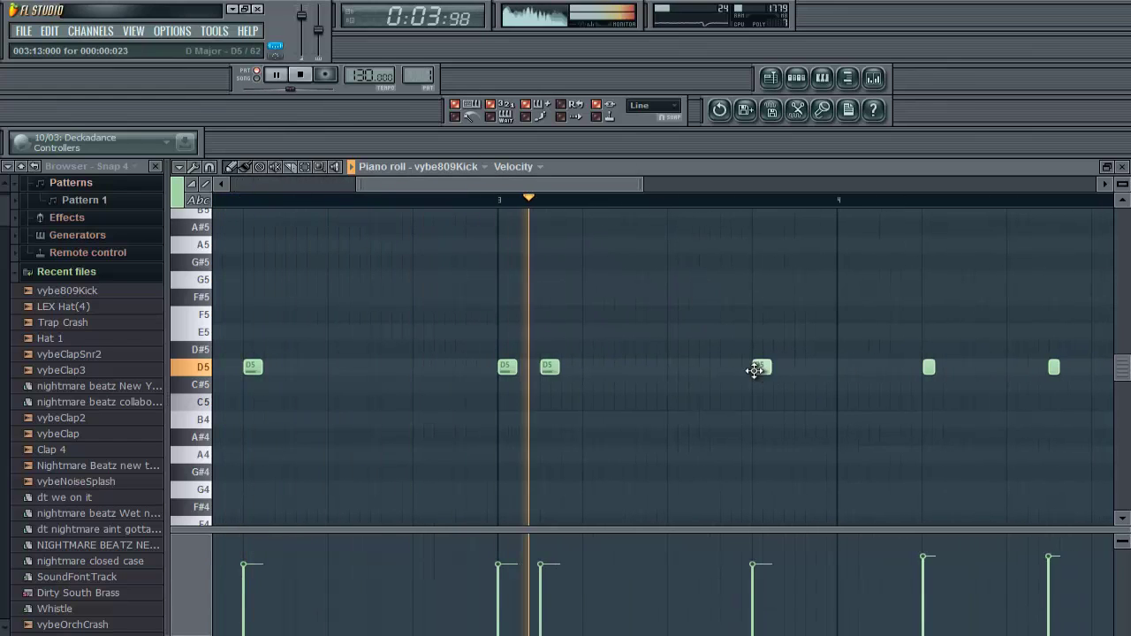
pyautogui.rightClick(928, 371)
pyautogui.click(930, 372)
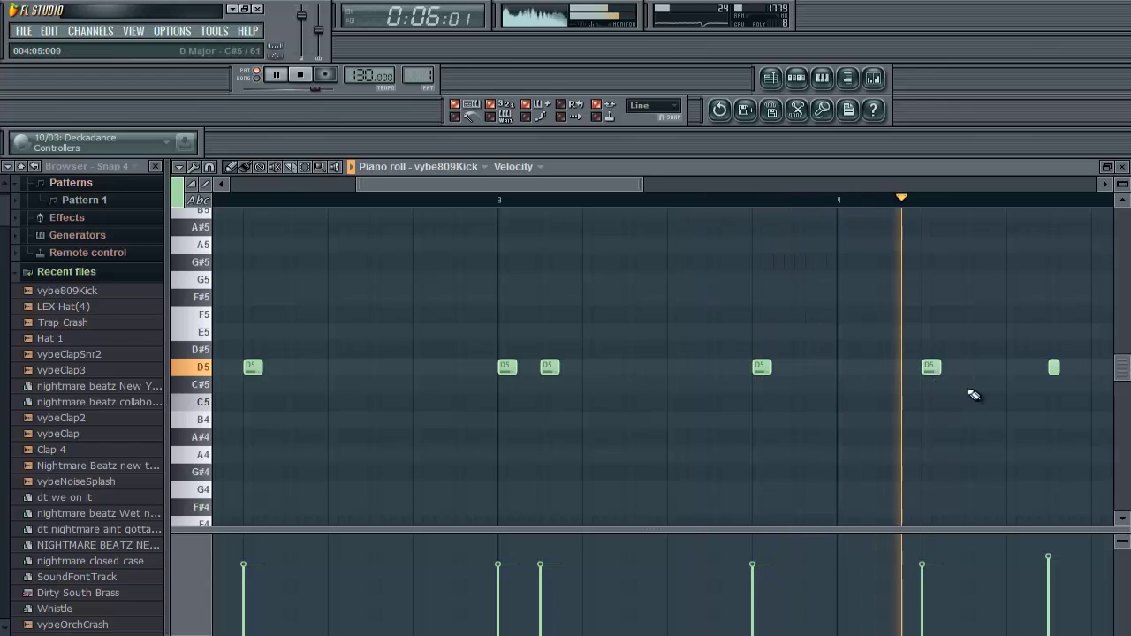
pyautogui.rightClick(1054, 366)
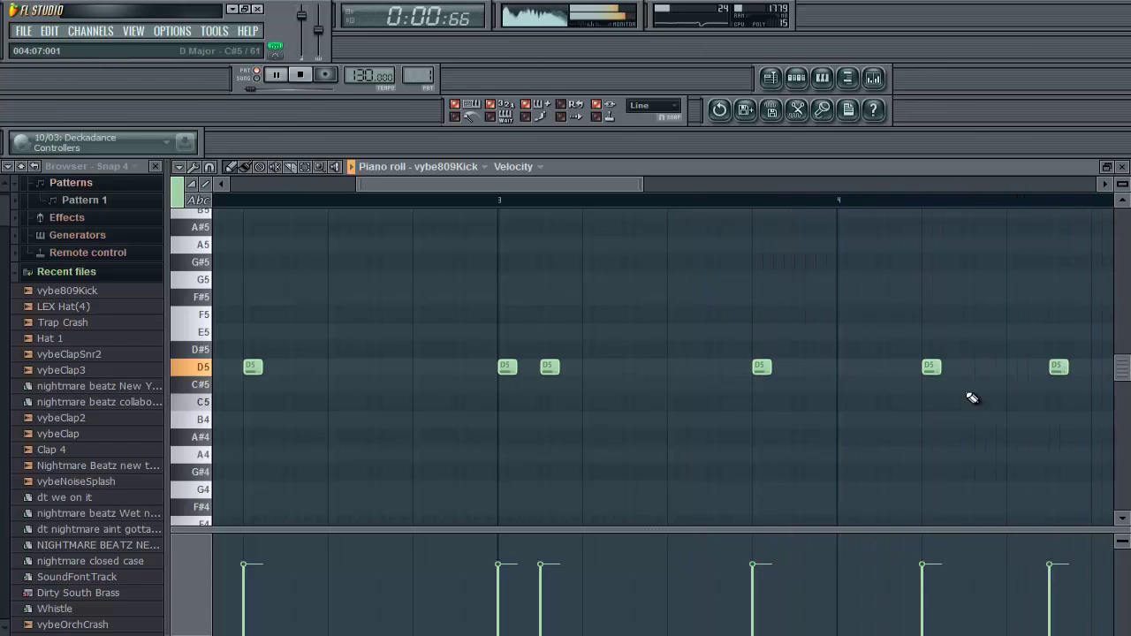
# Add one-step D5 kick notes on steps 3, 4, 7 and 15 of bar 4.
pyautogui.click(887, 369)
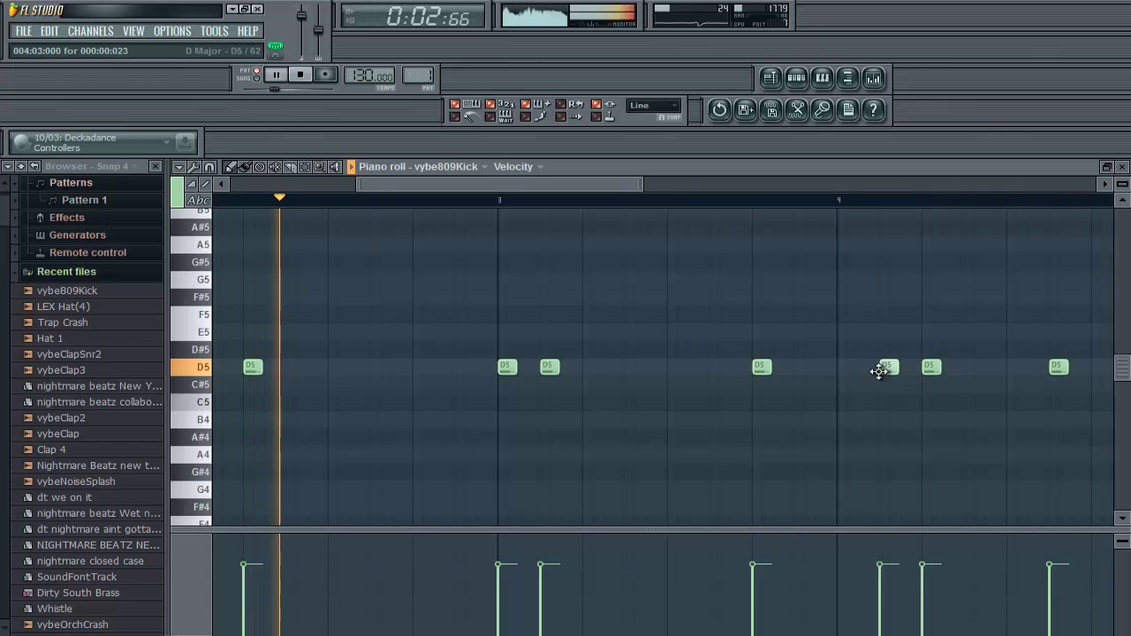
pyautogui.click(908, 368)
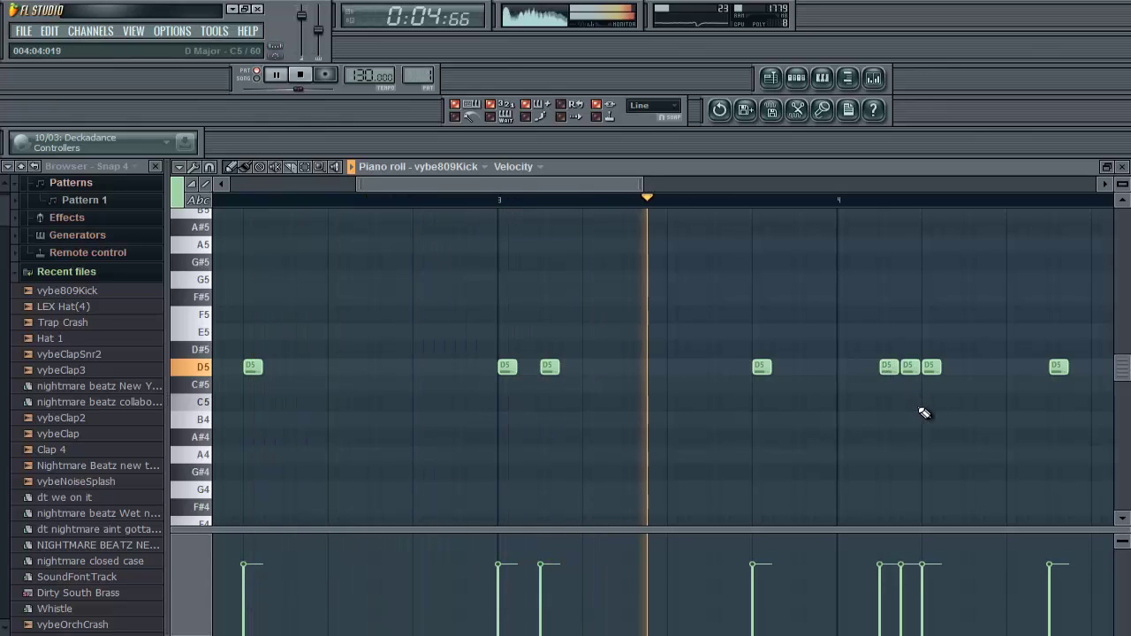
pyautogui.click(978, 367)
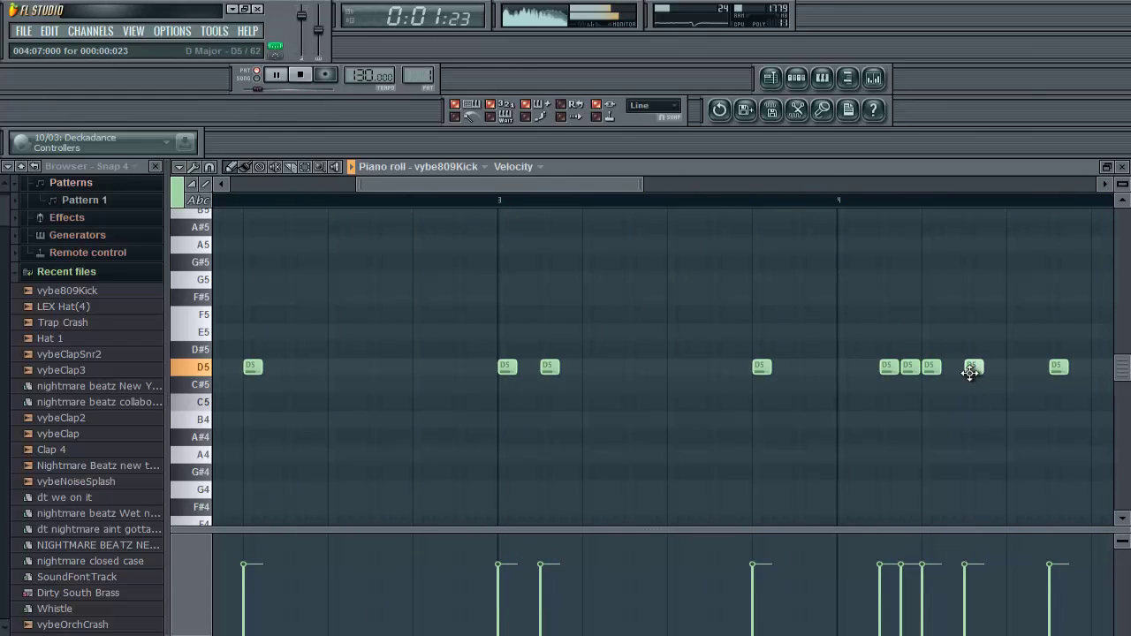
pyautogui.moveTo(638, 186); pyautogui.dragTo(729, 195)
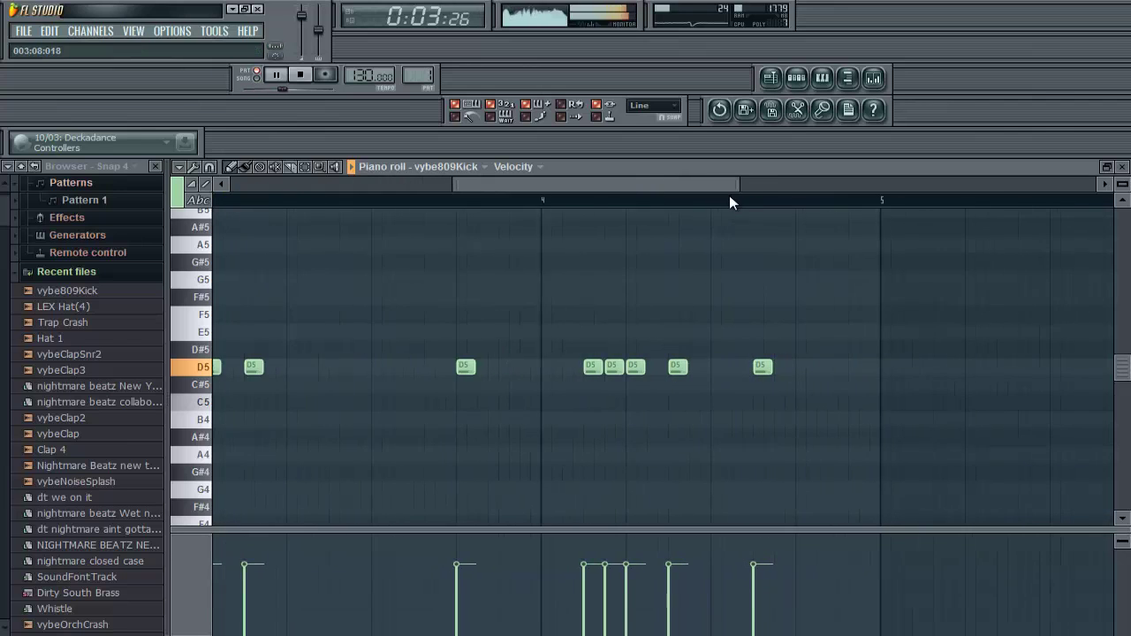
pyautogui.click(830, 367)
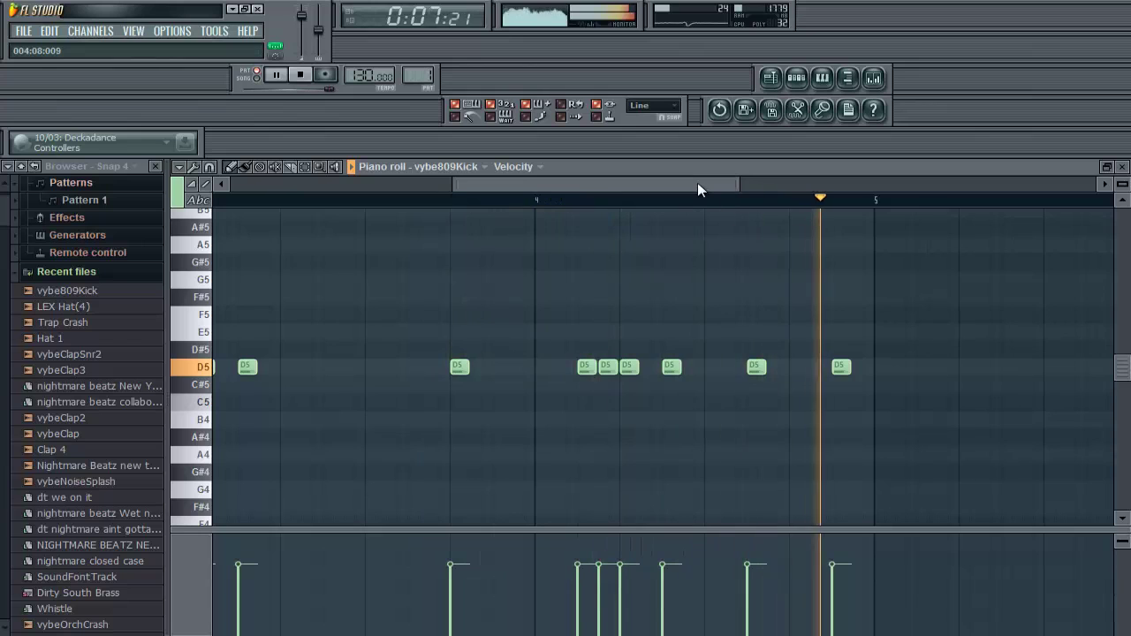
# Place an extra one-step D5 kick on step 11 of bar 2 and close the piano roll.
pyautogui.moveTo(698, 185); pyautogui.dragTo(423, 187)
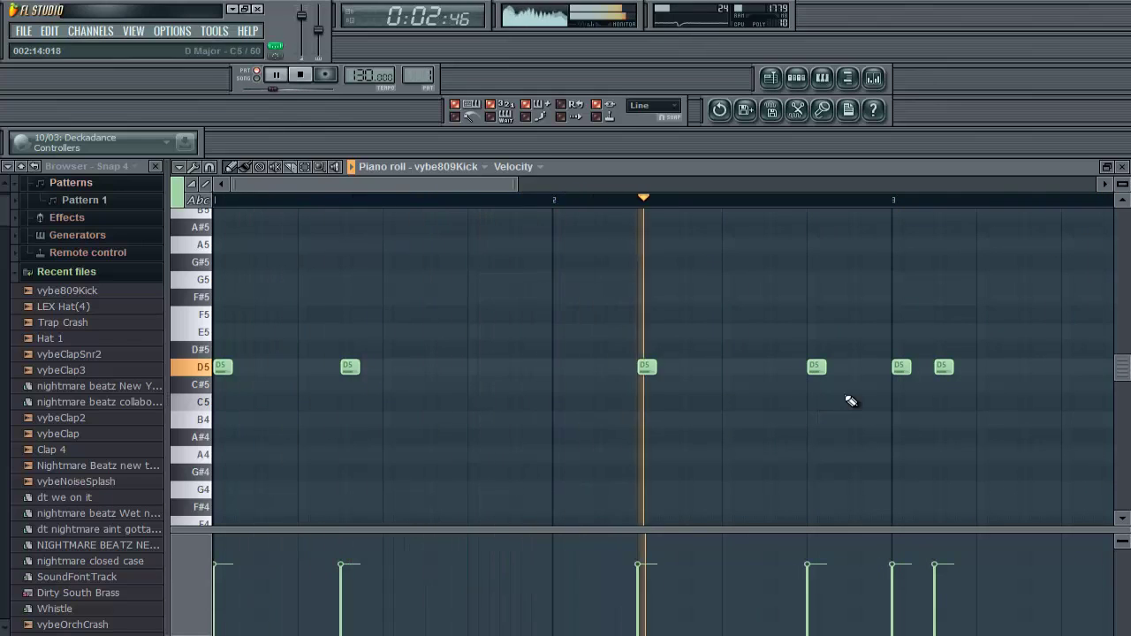
pyautogui.moveTo(808, 367); pyautogui.dragTo(769, 378)
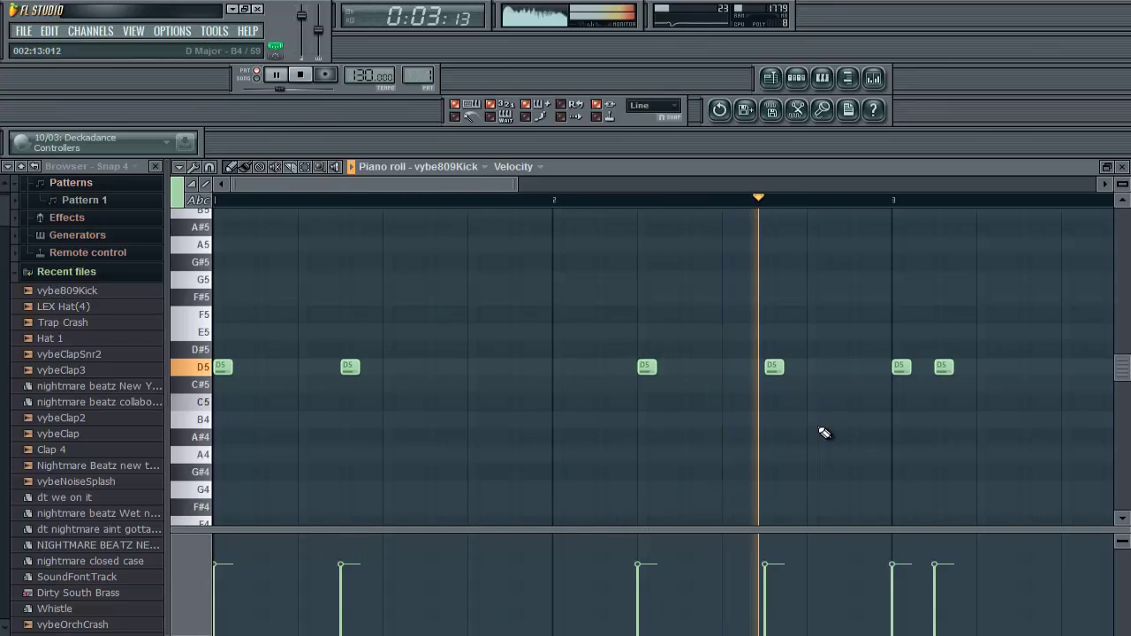
pyautogui.click(1122, 166)
# Adjust the crossfade amount in the precomputed effects of the vybe809Kick sample to about 1%.
pyautogui.click(496, 336)
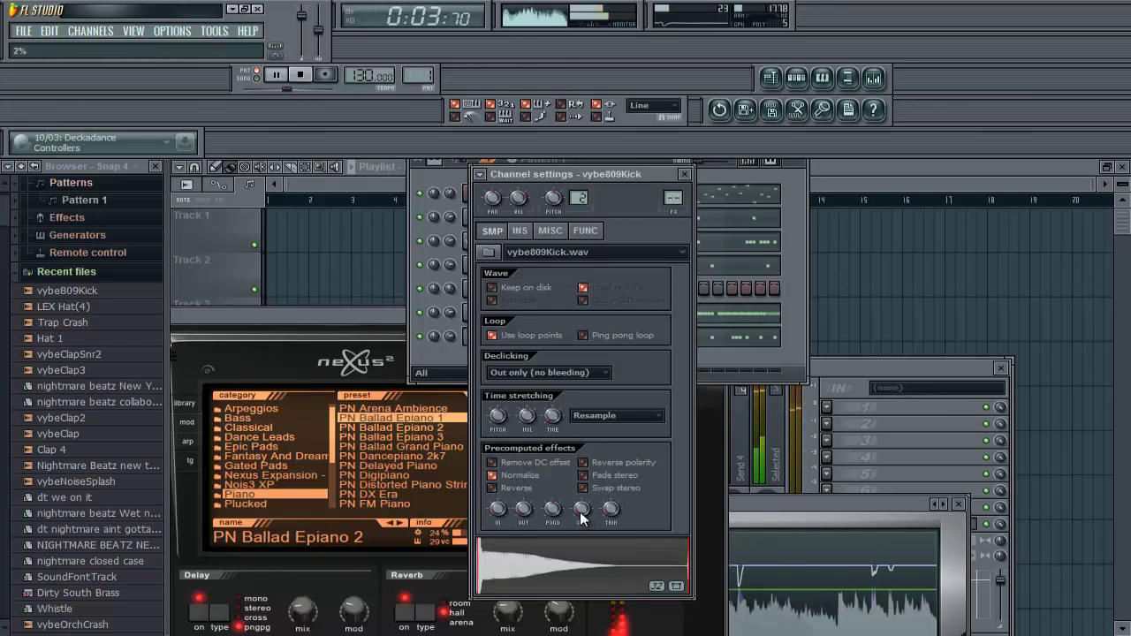
pyautogui.moveTo(580, 515); pyautogui.dragTo(580, 515)
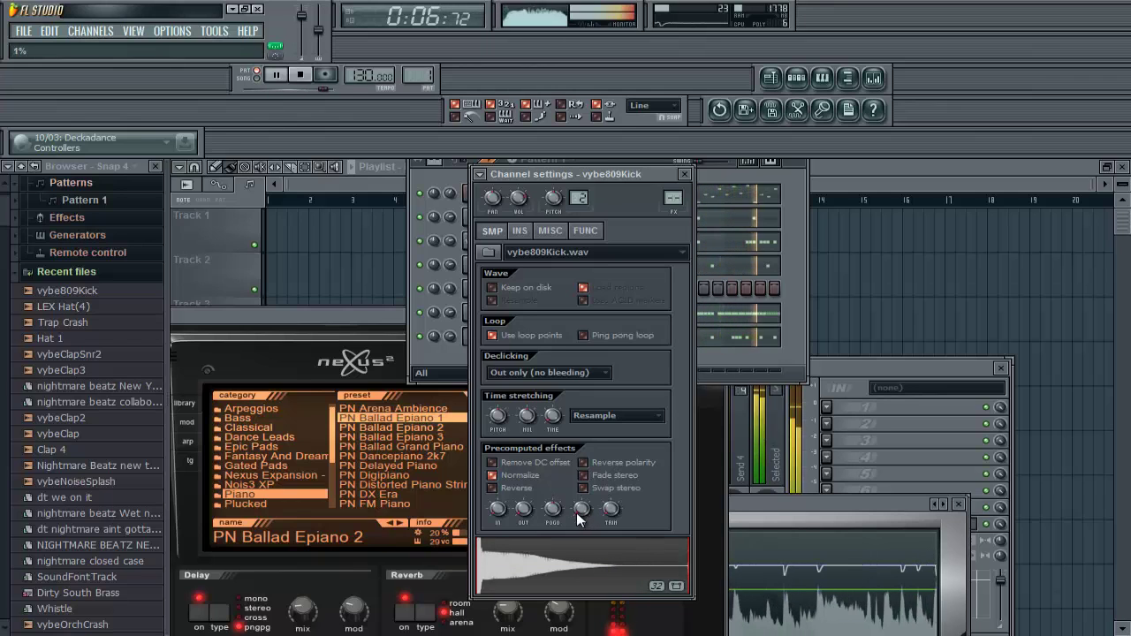
pyautogui.click(445, 348)
# Lengthen the D5 kicks in bars 1 and 2 and on step 1 of bar 3 so each reaches the next note.
pyautogui.click(597, 343)
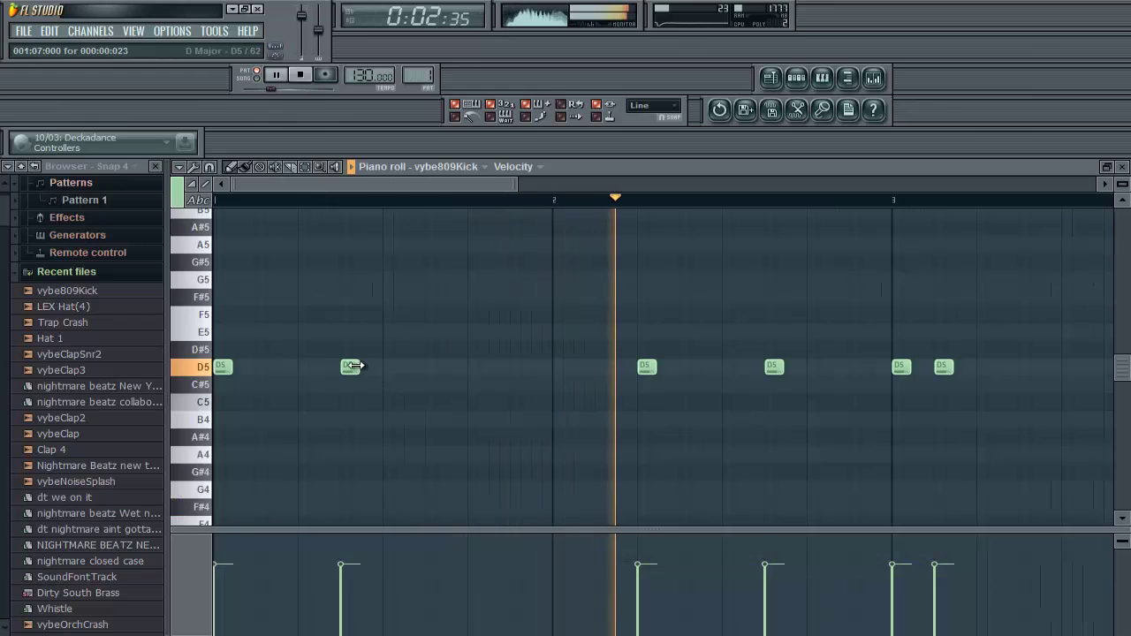
pyautogui.moveTo(350, 369); pyautogui.dragTo(636, 398)
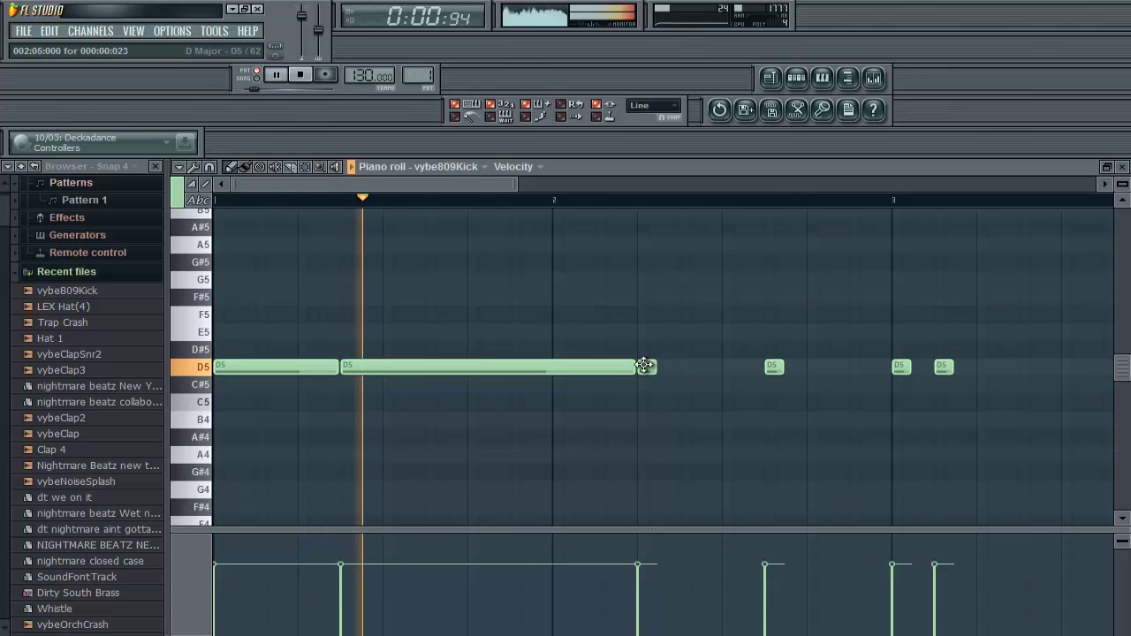
pyautogui.moveTo(657, 368); pyautogui.dragTo(762, 392)
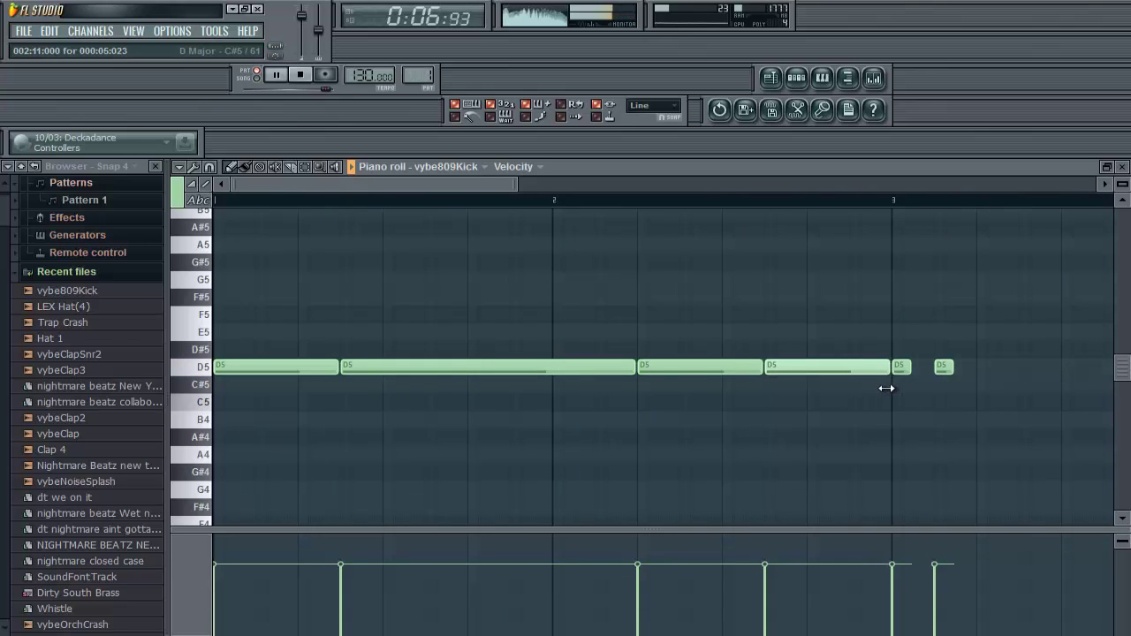
pyautogui.moveTo(909, 374); pyautogui.dragTo(931, 384)
pyautogui.click(956, 367)
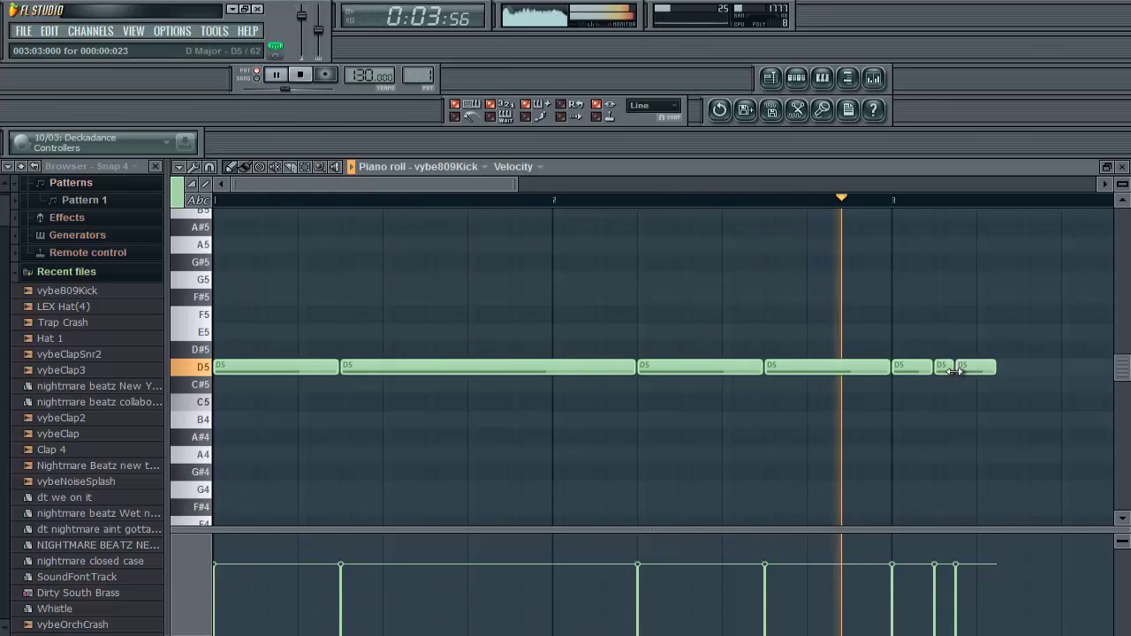
pyautogui.rightClick(972, 369)
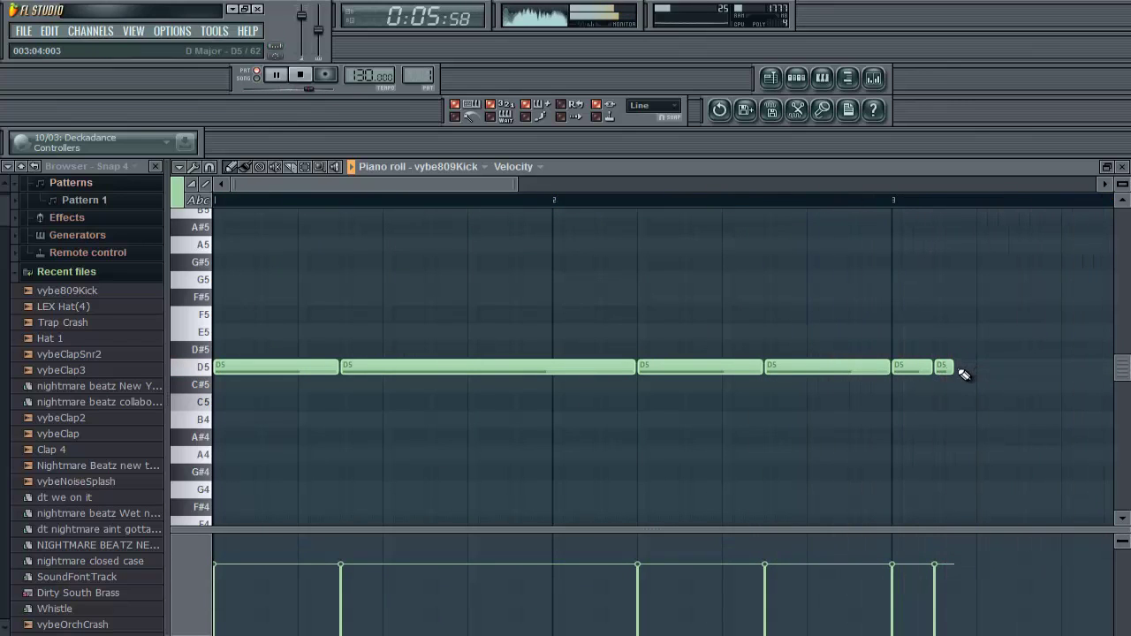
# Lengthen the remaining D5 kicks in bars 3 and 4 to meet the next note, and raise the last one, on step 15, to C6.
pyautogui.moveTo(998, 384); pyautogui.dragTo(689, 425)
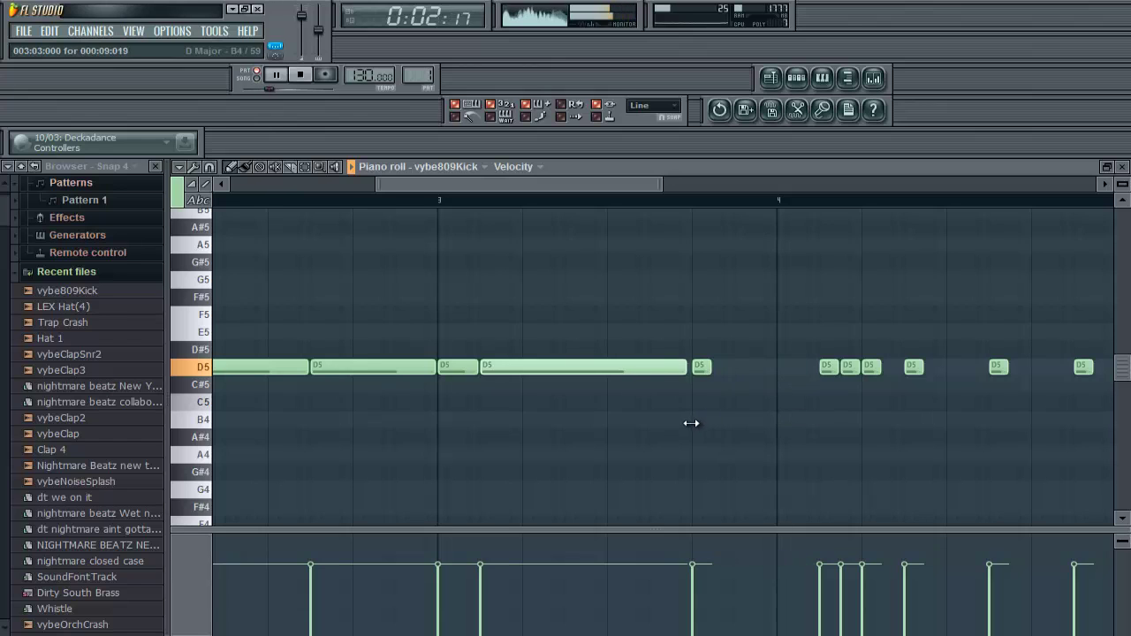
pyautogui.moveTo(710, 367); pyautogui.dragTo(813, 386)
pyautogui.moveTo(880, 369); pyautogui.dragTo(900, 373)
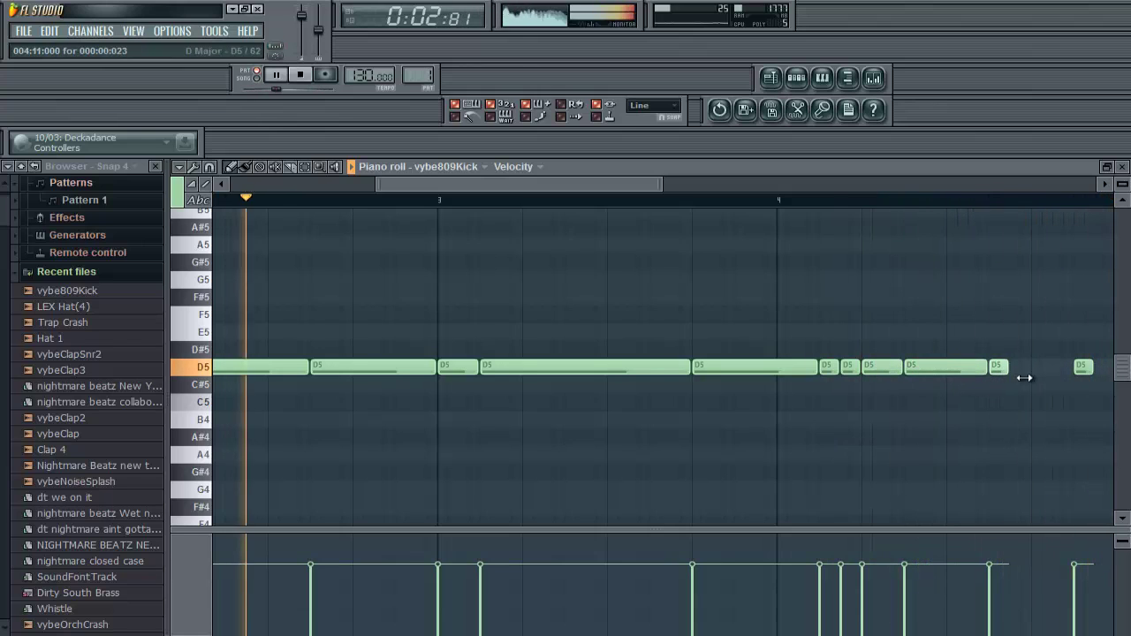
pyautogui.moveTo(1024, 377); pyautogui.dragTo(1080, 383)
pyautogui.moveTo(1091, 370); pyautogui.dragTo(842, 400)
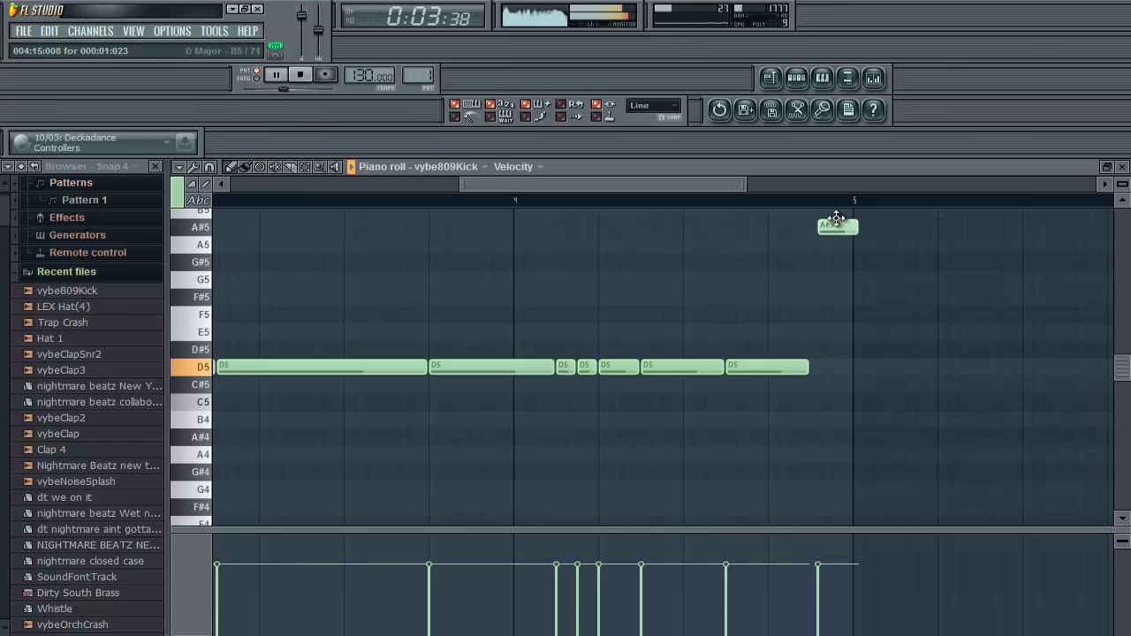
pyautogui.moveTo(836, 219); pyautogui.dragTo(829, 290)
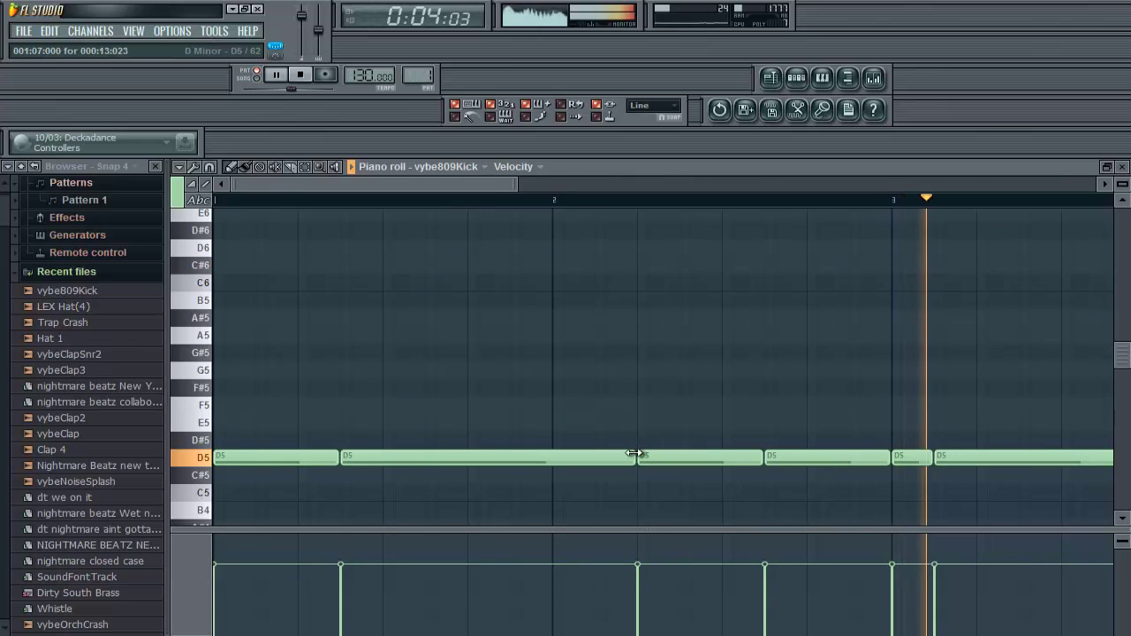
# Shorten the second D5 kick to end at step 3 of bar 2 and fill the gap with a two-step F#5 note.
pyautogui.moveTo(603, 465); pyautogui.dragTo(589, 469)
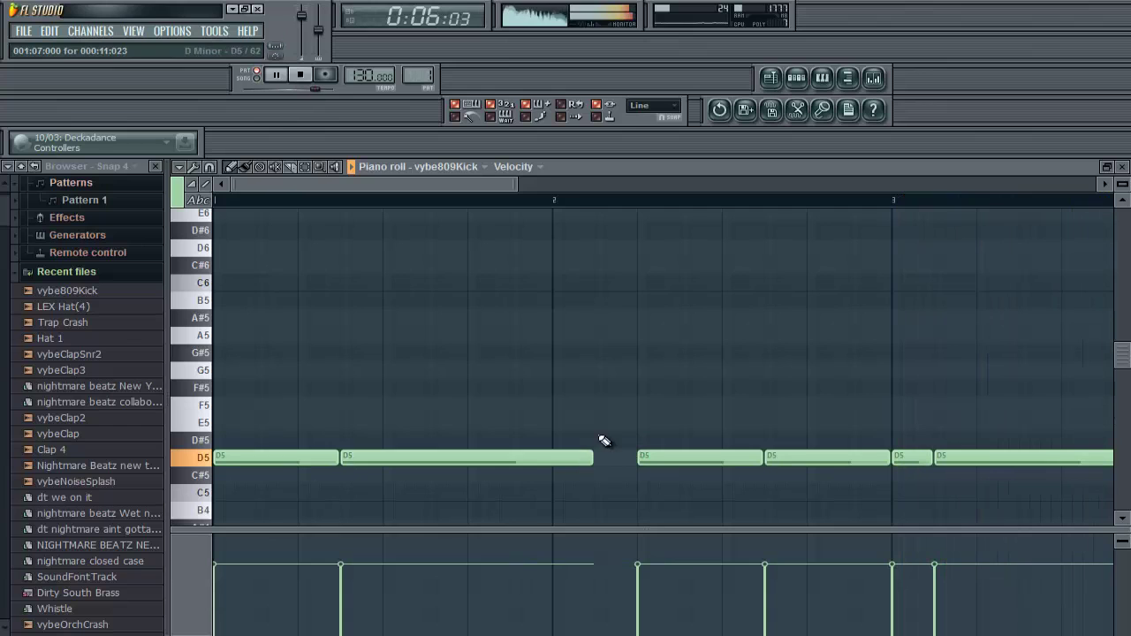
pyautogui.click(605, 387)
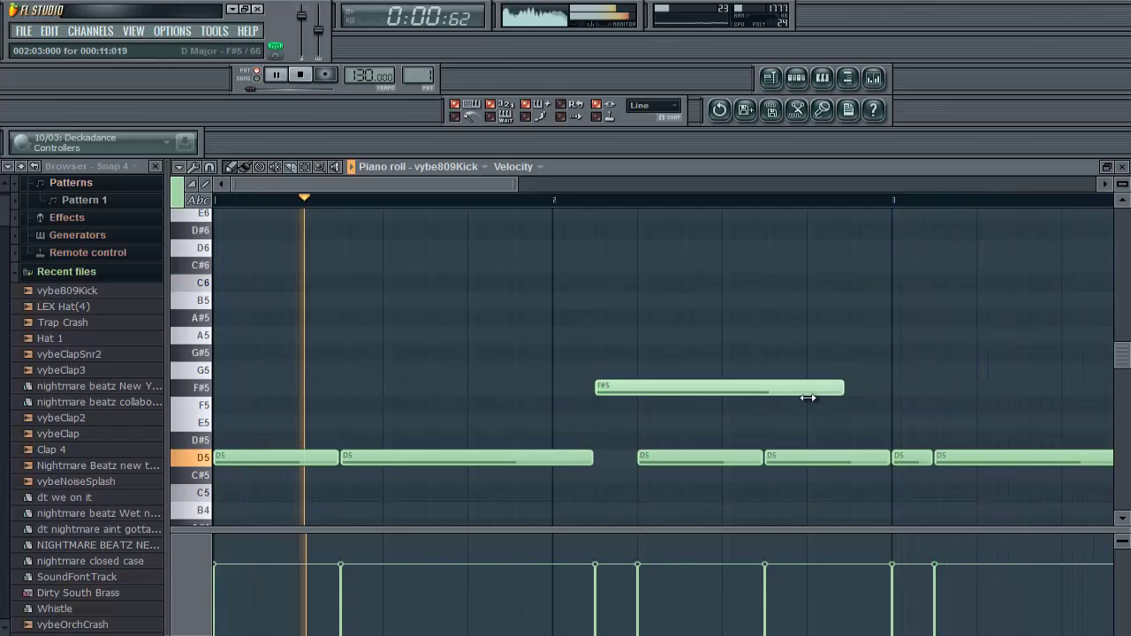
pyautogui.moveTo(845, 388); pyautogui.dragTo(631, 418)
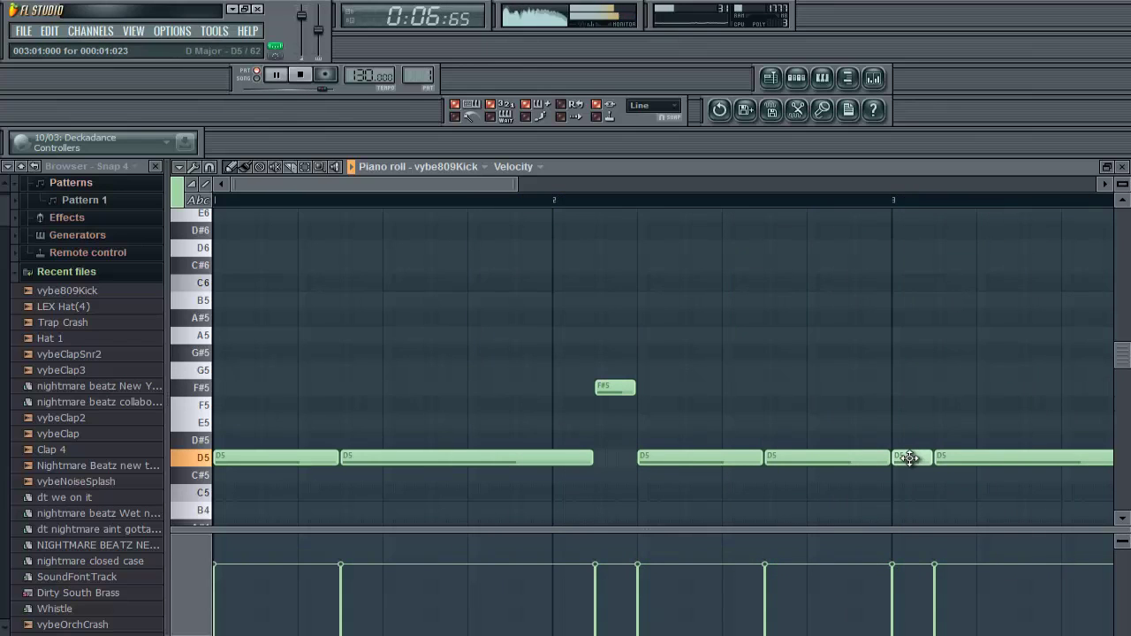
pyautogui.moveTo(893, 345); pyautogui.dragTo(909, 292)
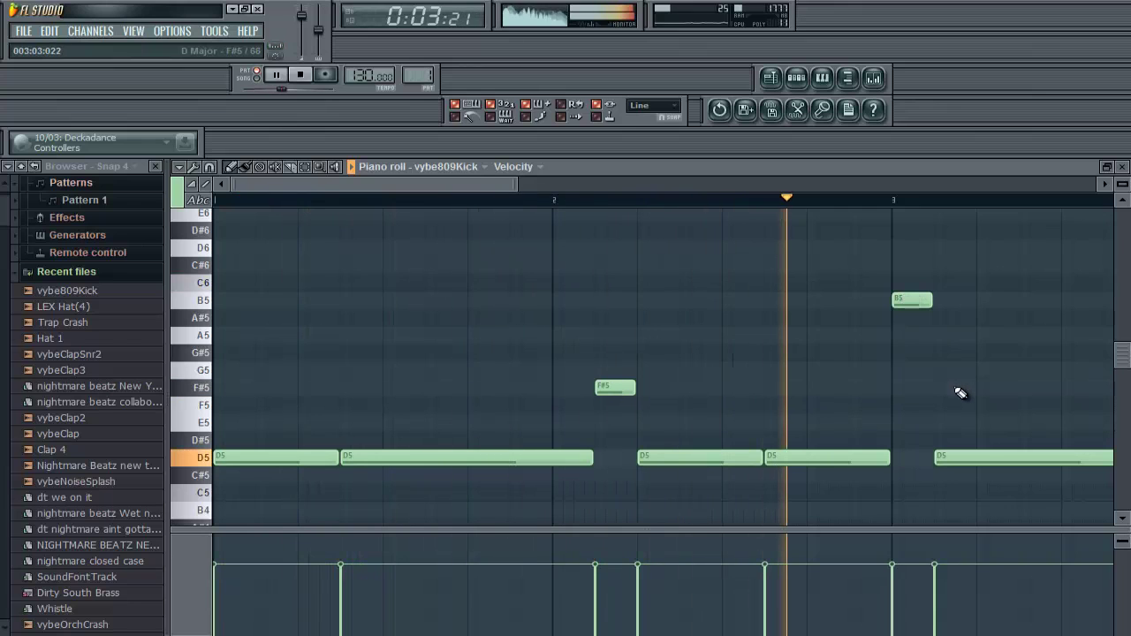
pyautogui.moveTo(902, 304); pyautogui.dragTo(911, 434)
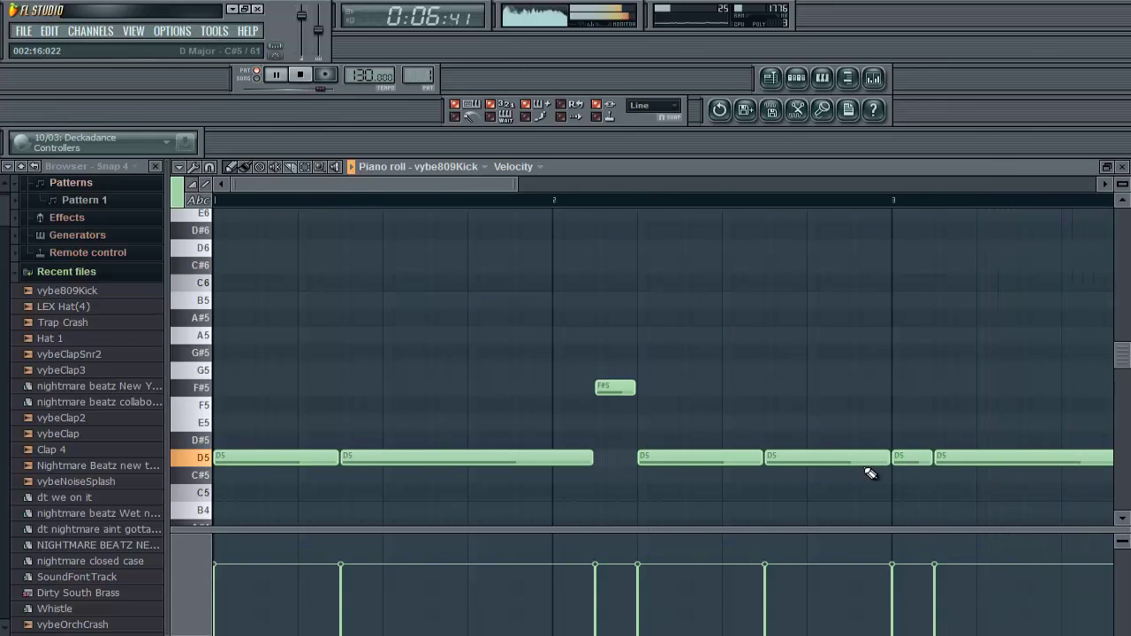
pyautogui.click(727, 301)
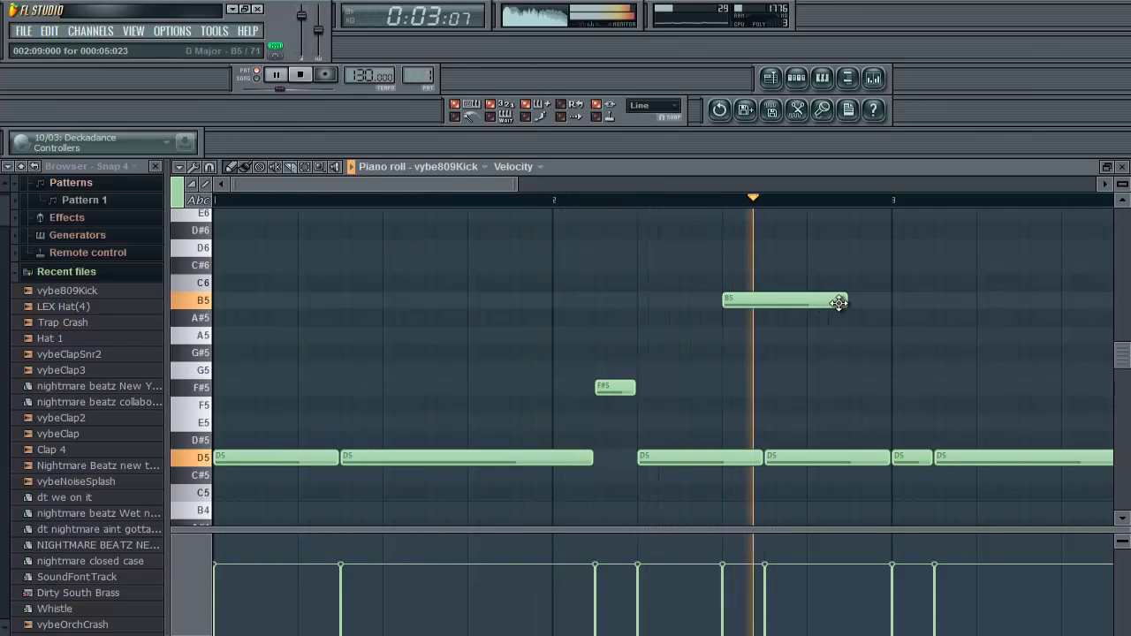
pyautogui.rightClick(825, 306)
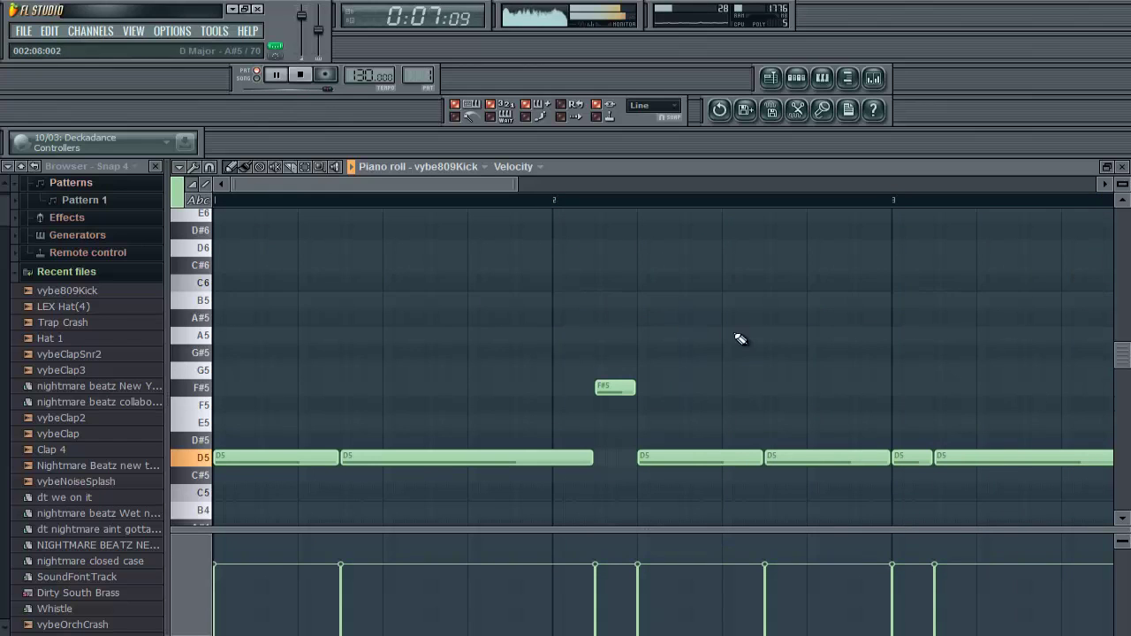
# Add a C6 slide note from about step 11 to the end of bar 2 and an A5 slide note over steps 9 to 14 of bar 4.
pyautogui.moveTo(778, 338); pyautogui.dragTo(825, 301)
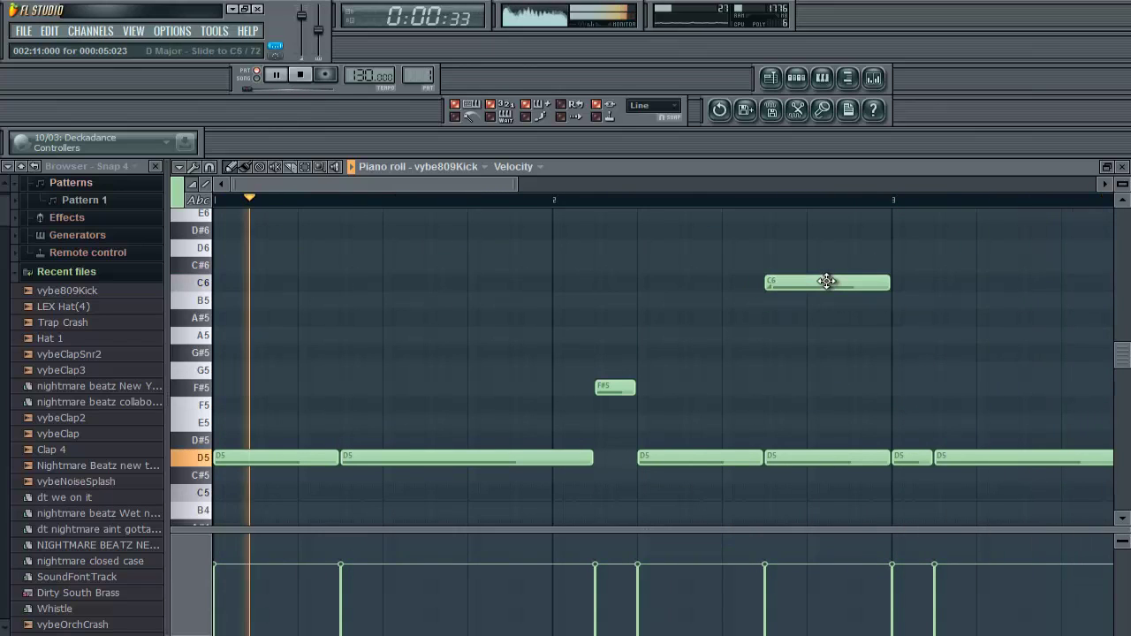
pyautogui.moveTo(825, 281); pyautogui.dragTo(889, 291)
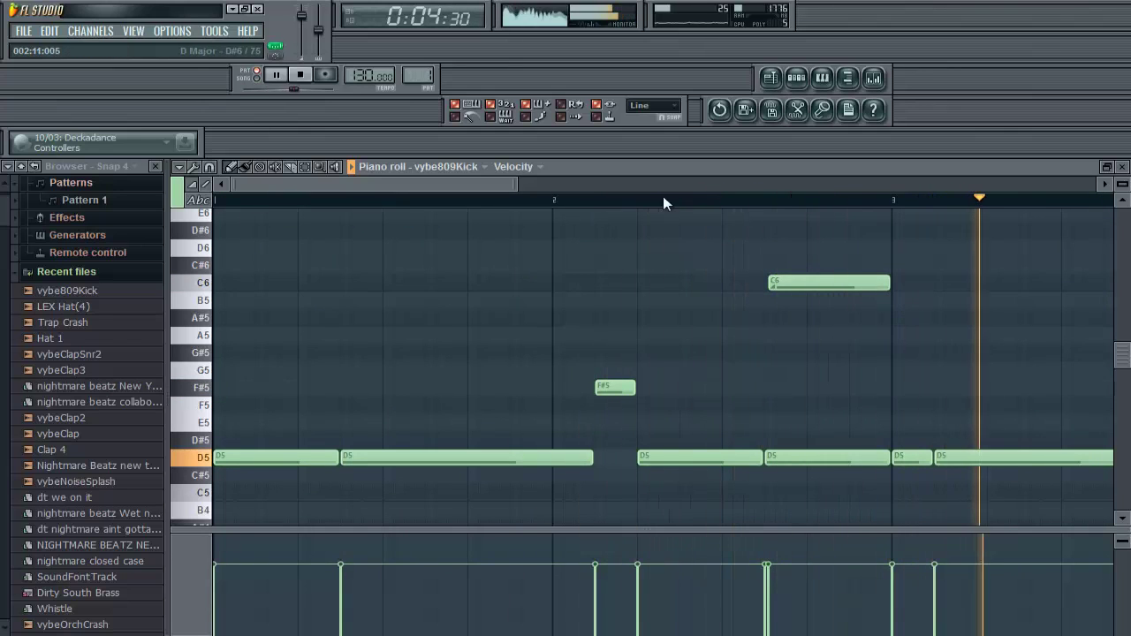
pyautogui.moveTo(391, 181); pyautogui.dragTo(565, 181)
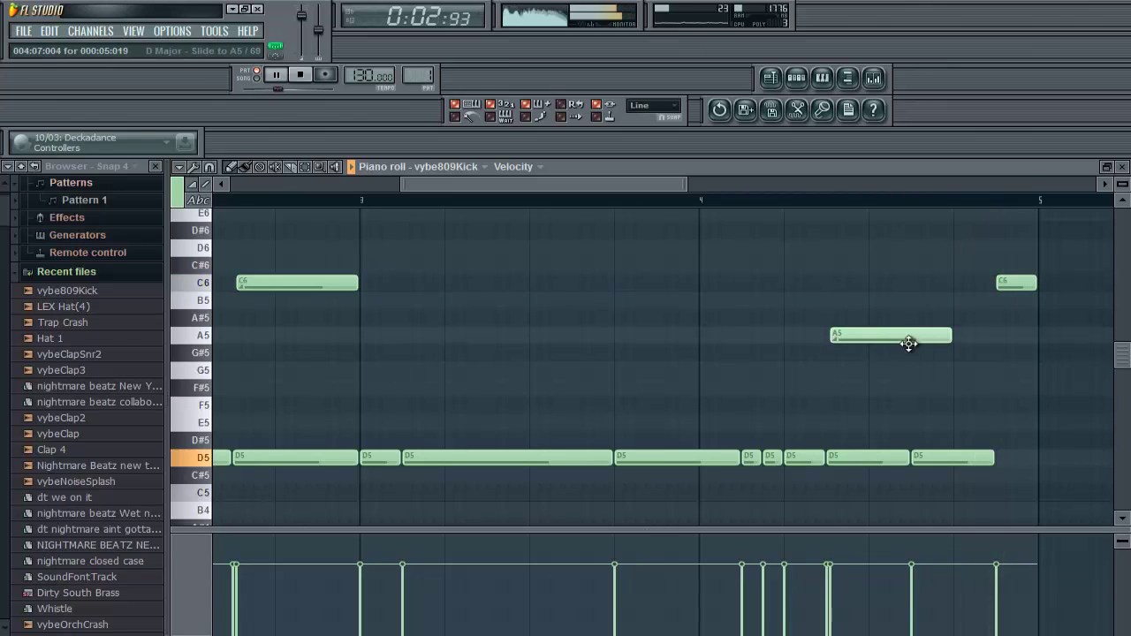
pyautogui.moveTo(950, 339); pyautogui.dragTo(987, 354)
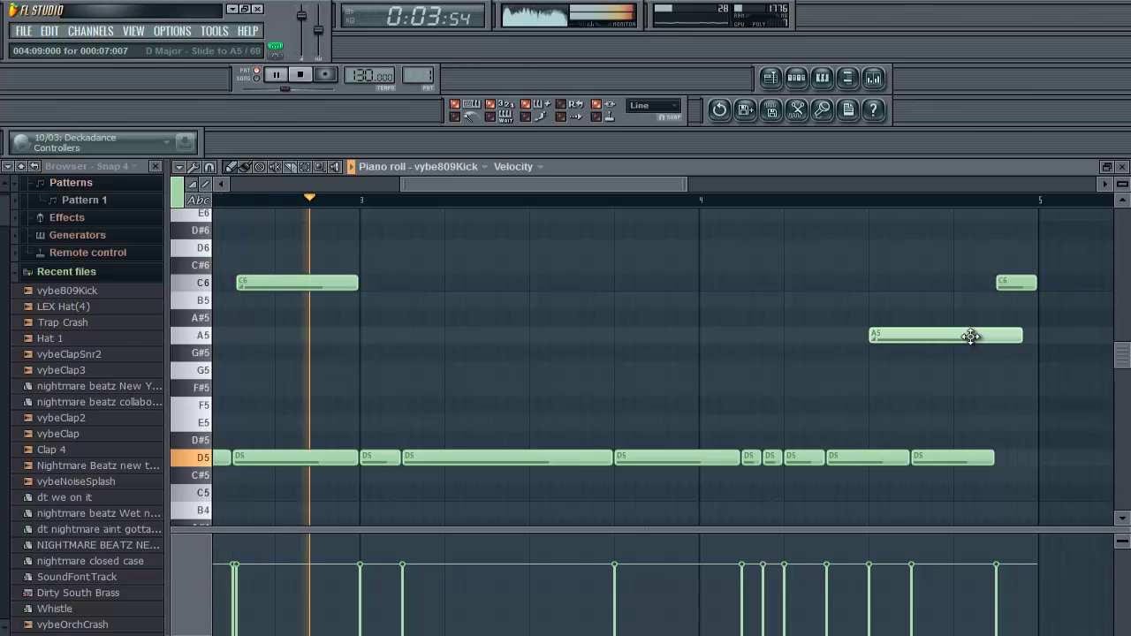
pyautogui.moveTo(969, 338); pyautogui.dragTo(992, 343)
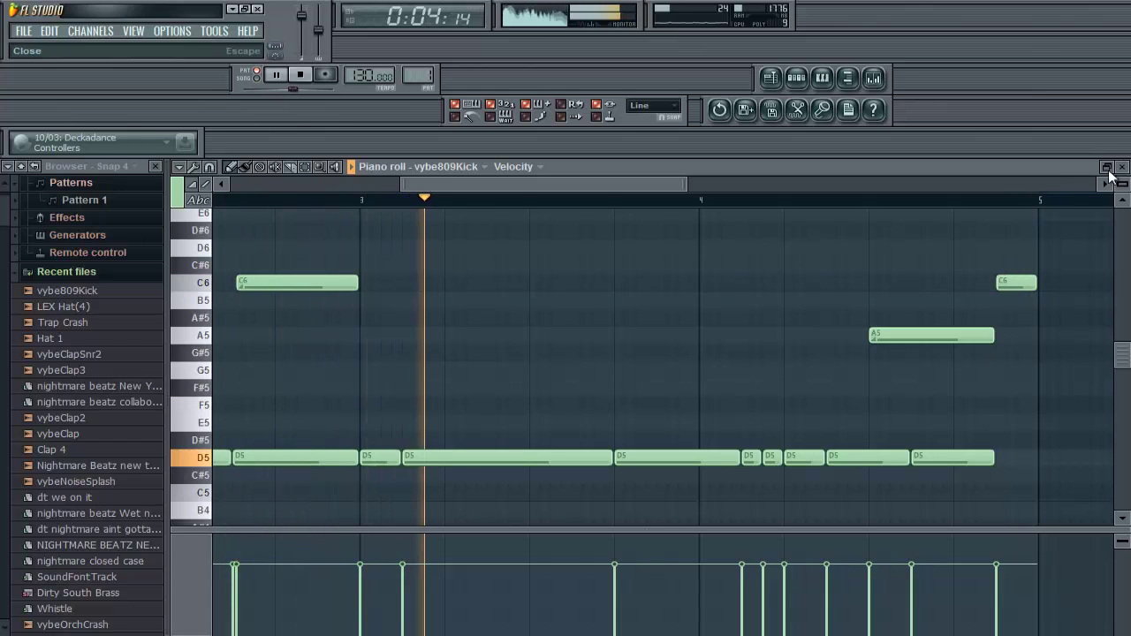
pyautogui.moveTo(540, 185); pyautogui.dragTo(263, 189)
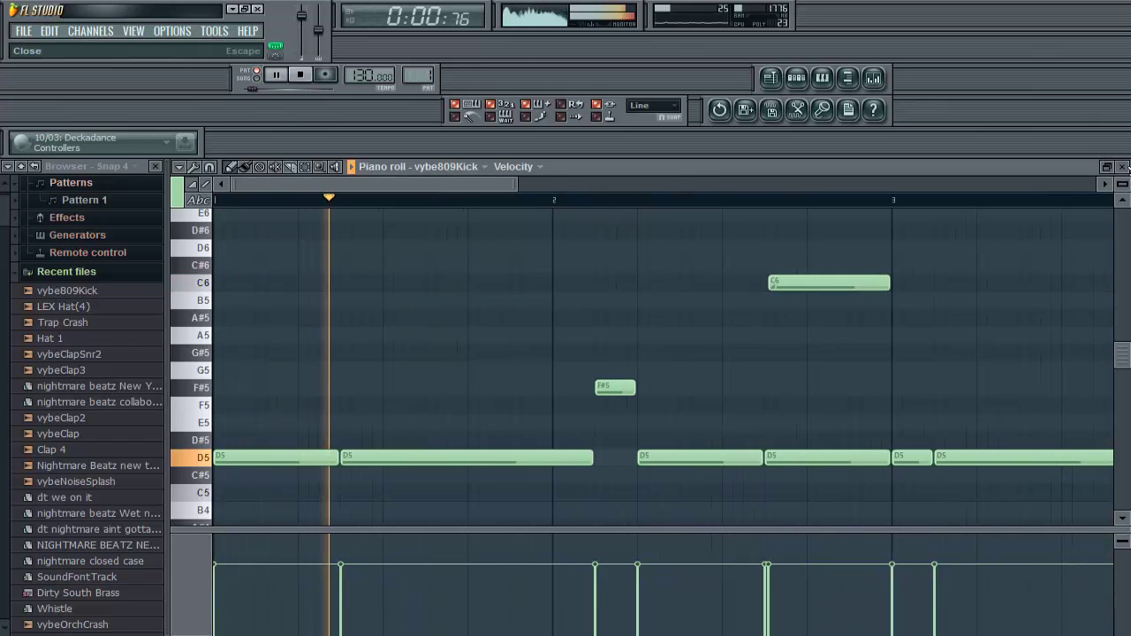
pyautogui.click(1122, 166)
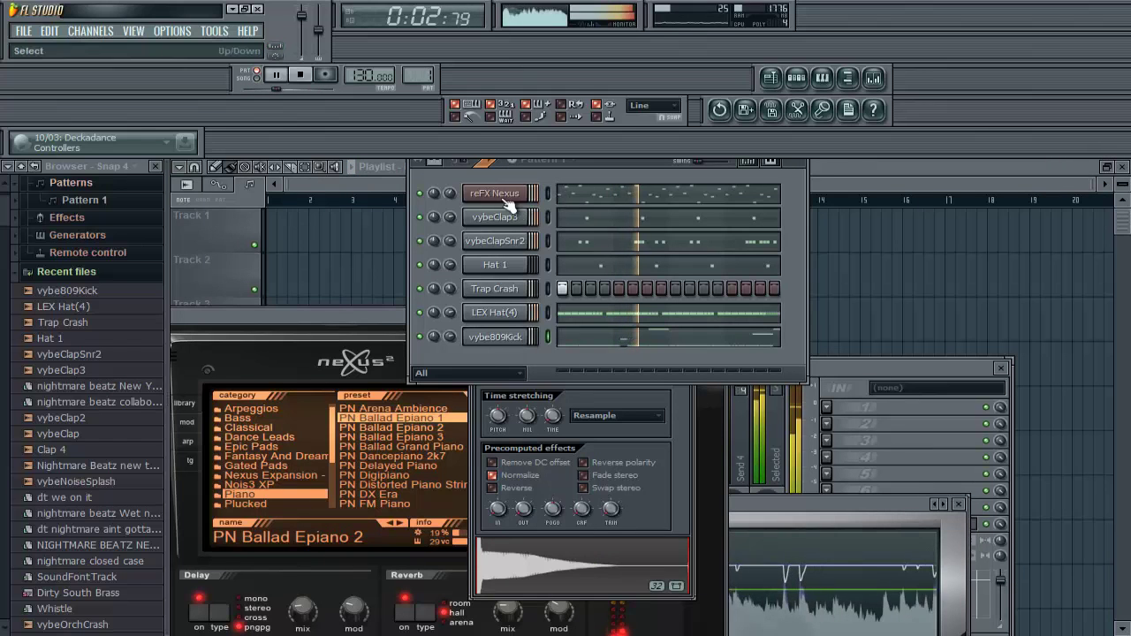
# Mute the reFX Nexus channel and create an unmuted clone of it.
pyautogui.rightClick(474, 194)
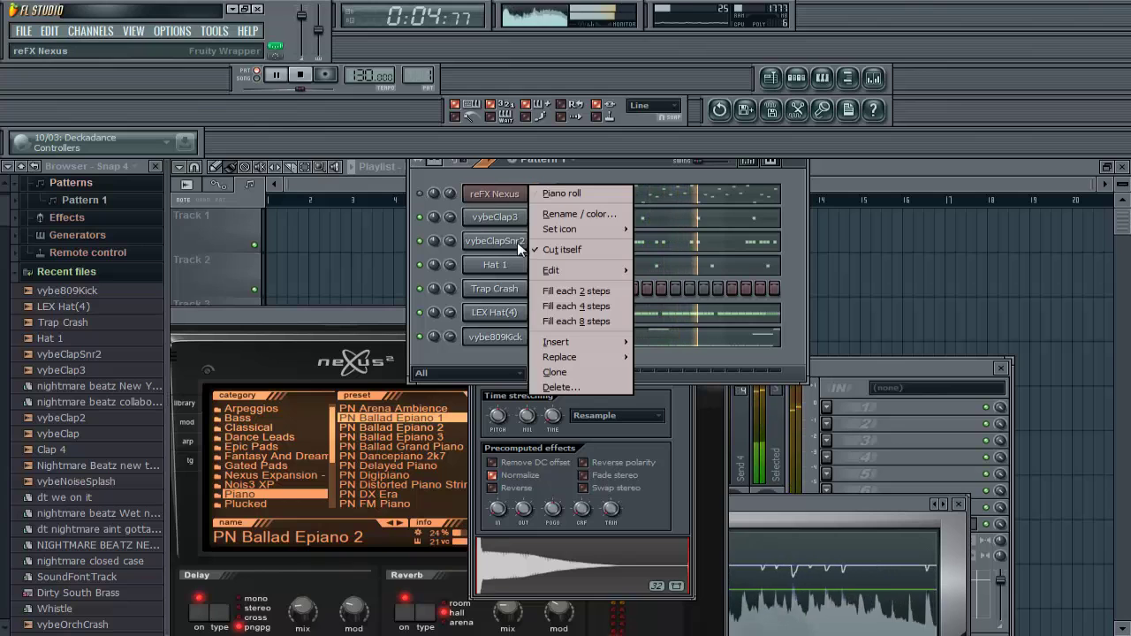
pyautogui.click(565, 370)
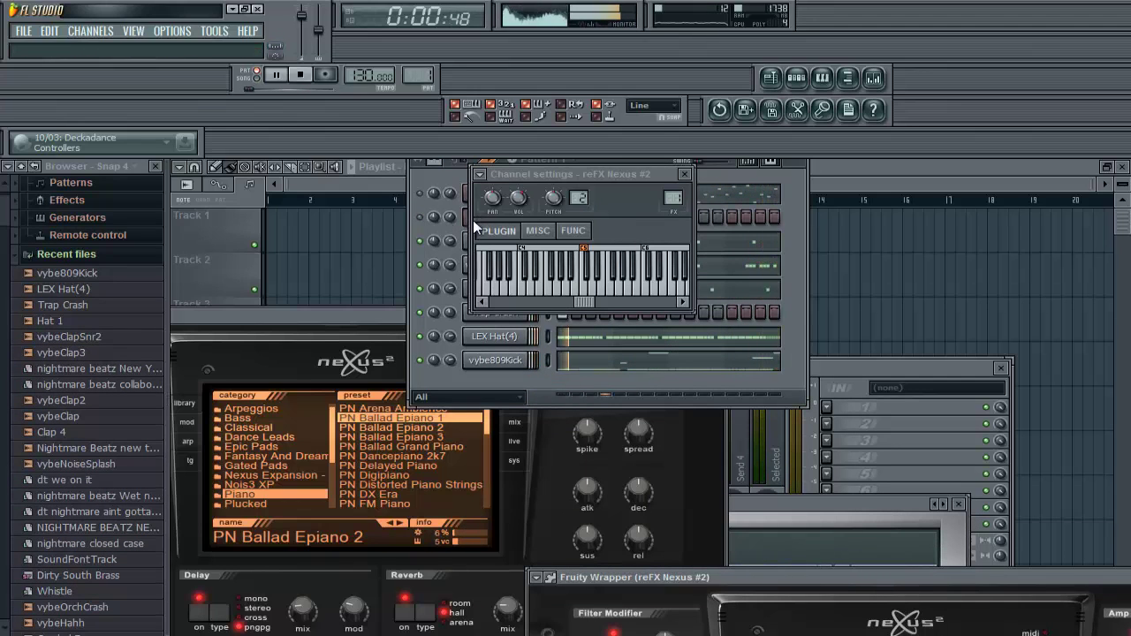
pyautogui.click(468, 220)
pyautogui.click(421, 217)
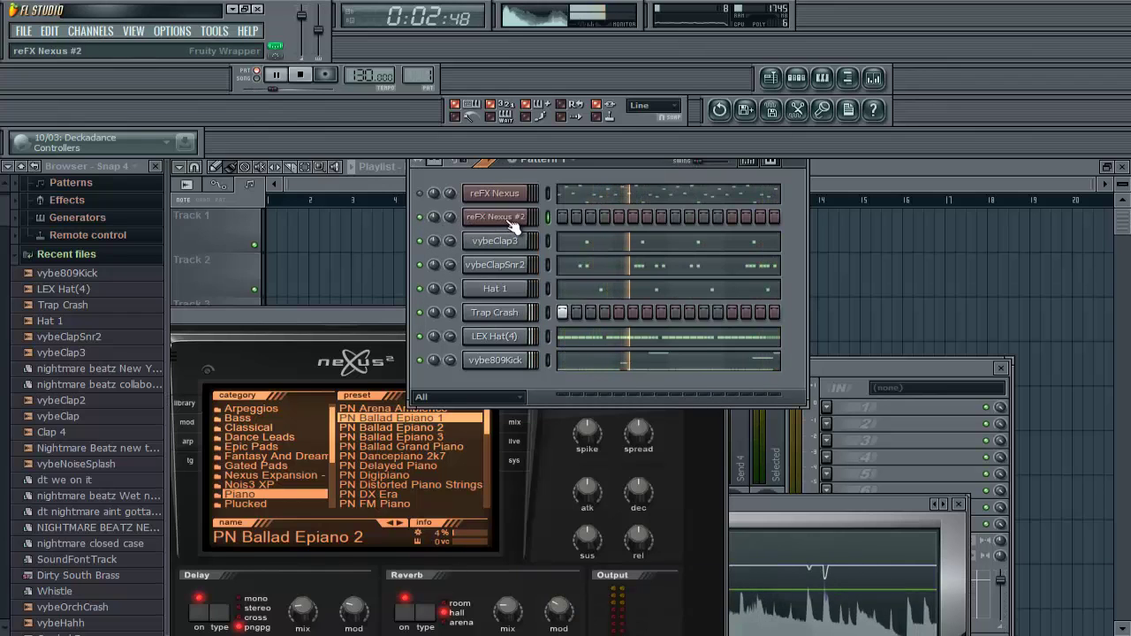
pyautogui.click(505, 219)
pyautogui.click(455, 183)
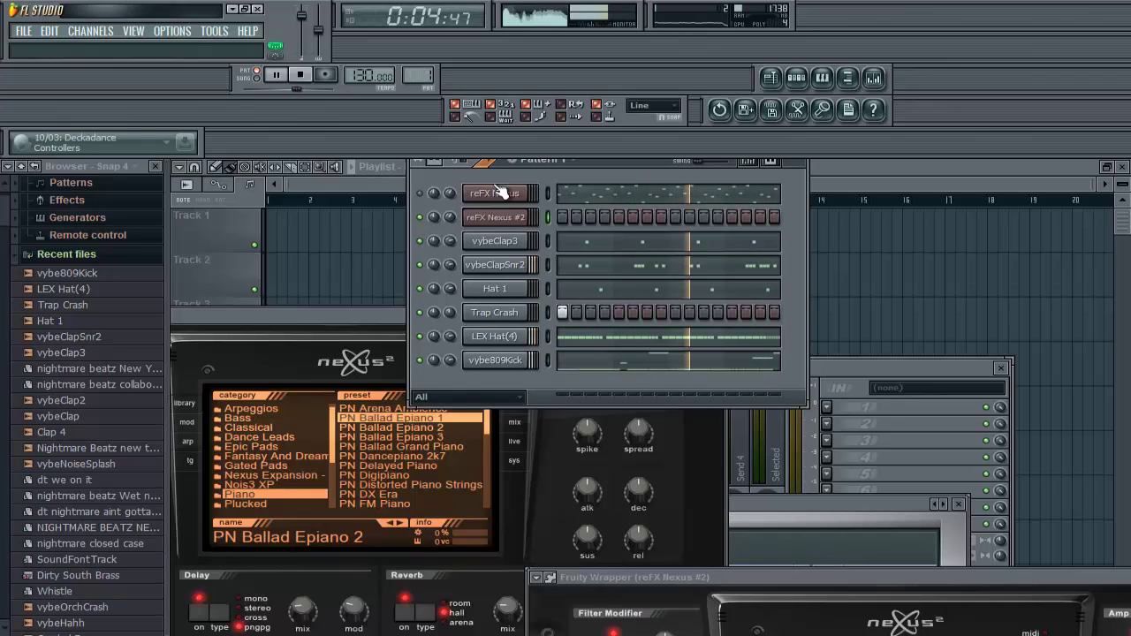
# Copy the melody notes of the reFX Nexus channel and paste them into reFX Nexus #2.
pyautogui.rightClick(491, 187)
pyautogui.moveTo(584, 267)
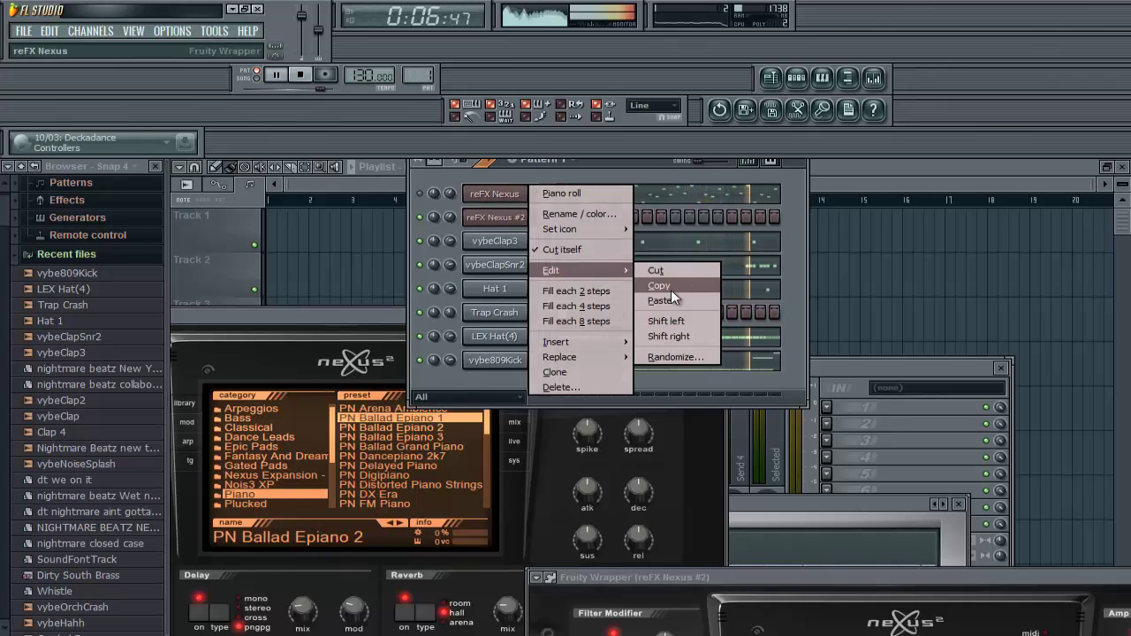
pyautogui.click(670, 290)
pyautogui.rightClick(516, 218)
pyautogui.moveTo(618, 293)
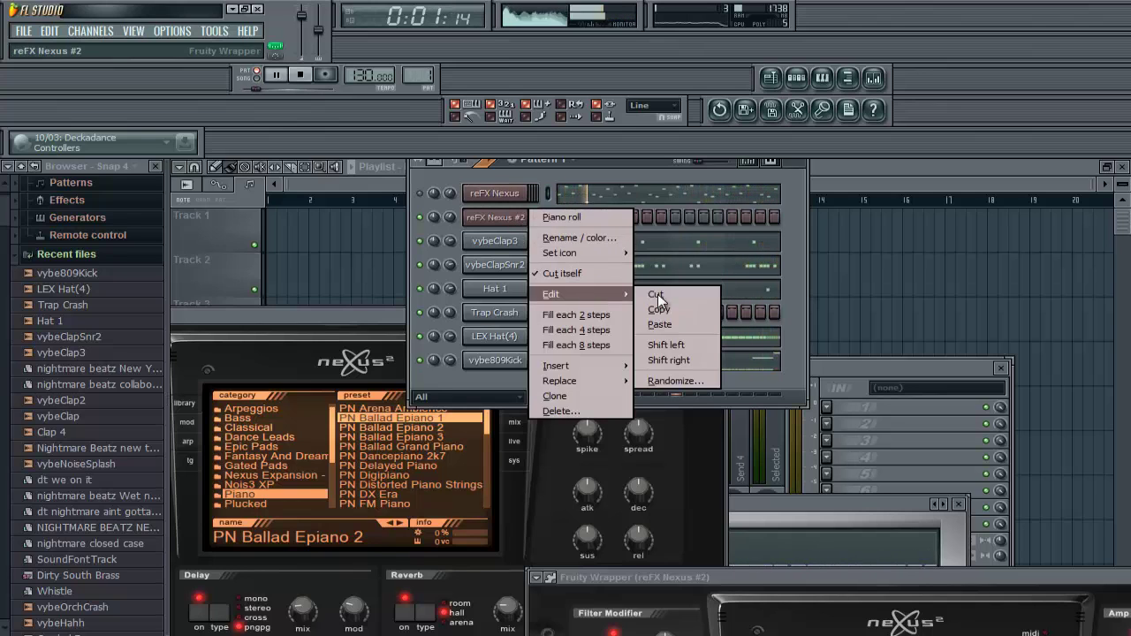
pyautogui.click(677, 324)
# Open reFX Nexus #2 in the piano roll and delete every second melody note from bar 1 to the second beat of bar 3.
pyautogui.click(568, 218)
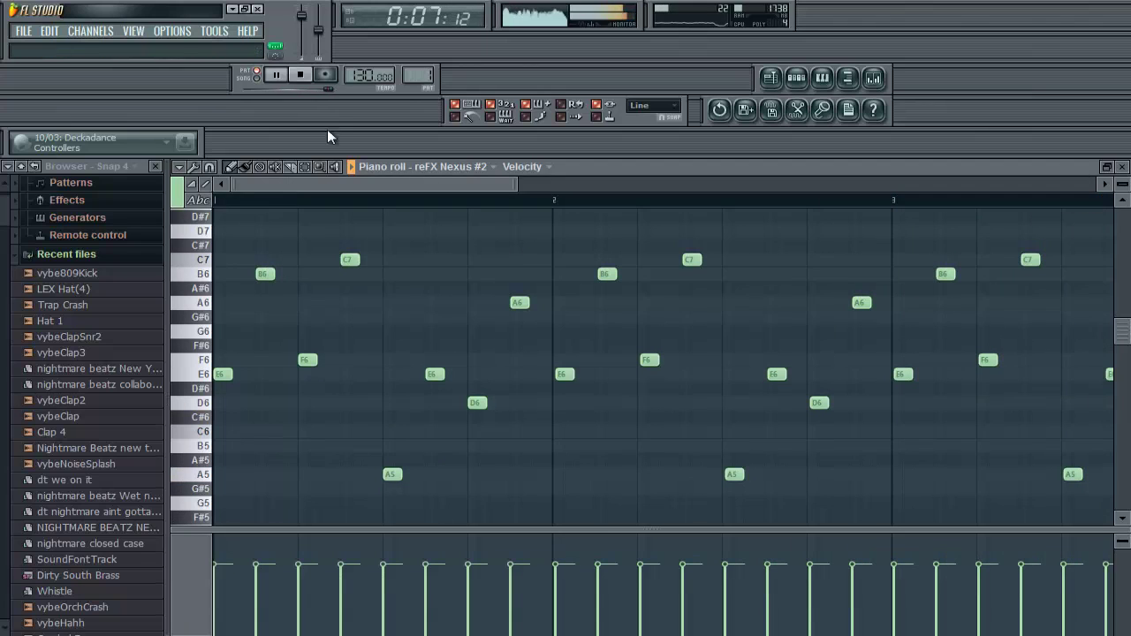
pyautogui.rightClick(263, 275)
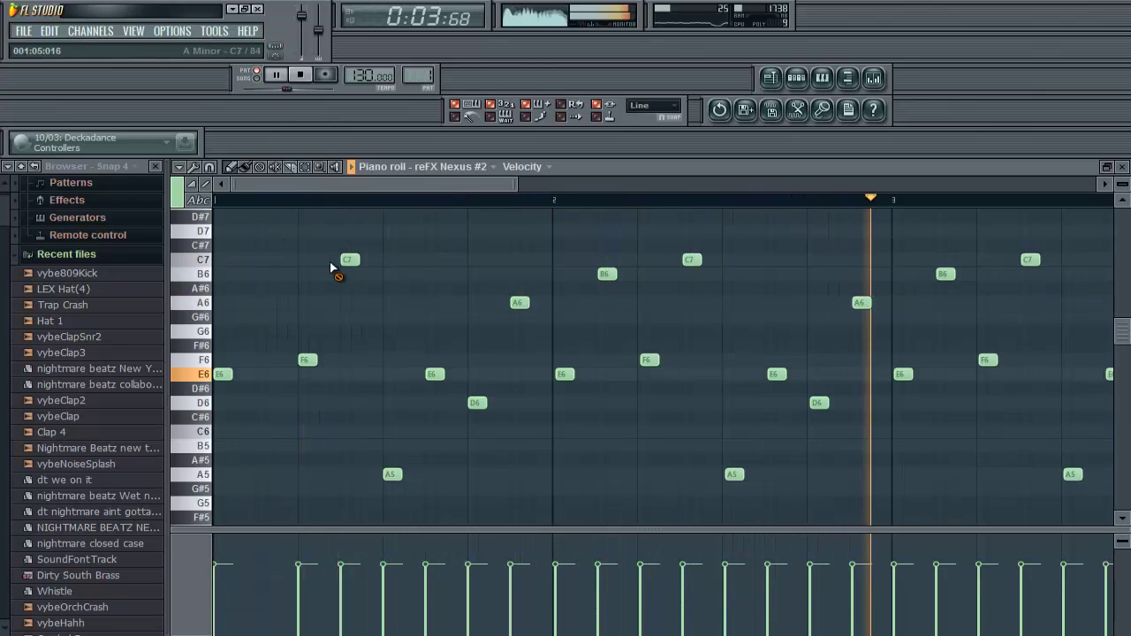
pyautogui.rightClick(433, 375)
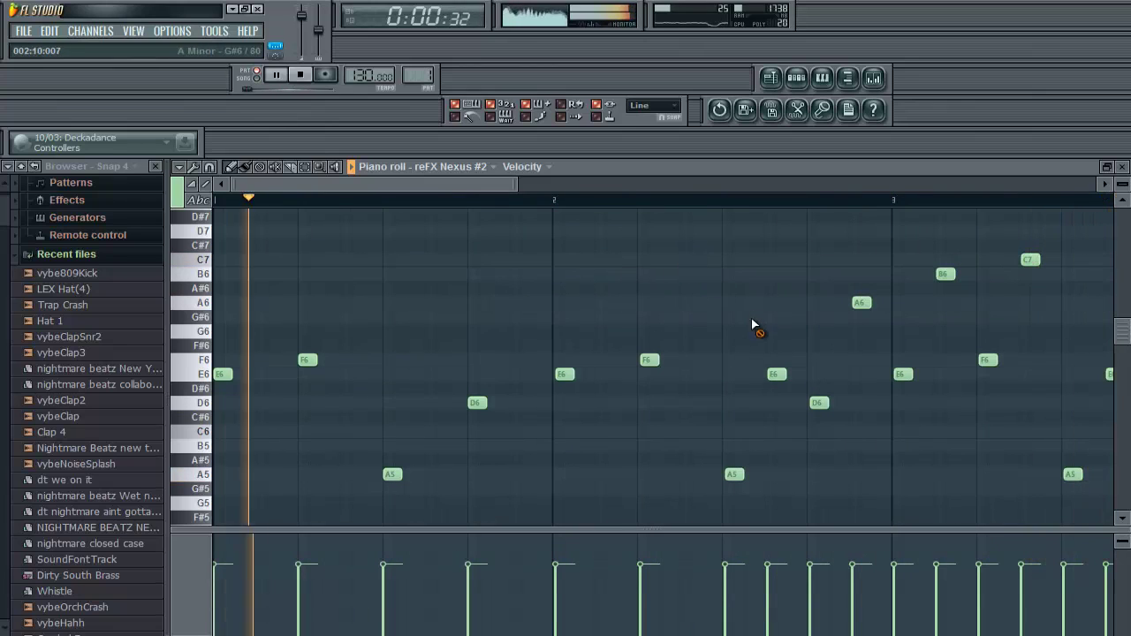
pyautogui.rightClick(777, 374)
pyautogui.rightClick(861, 303)
pyautogui.rightClick(944, 274)
pyautogui.rightClick(1030, 260)
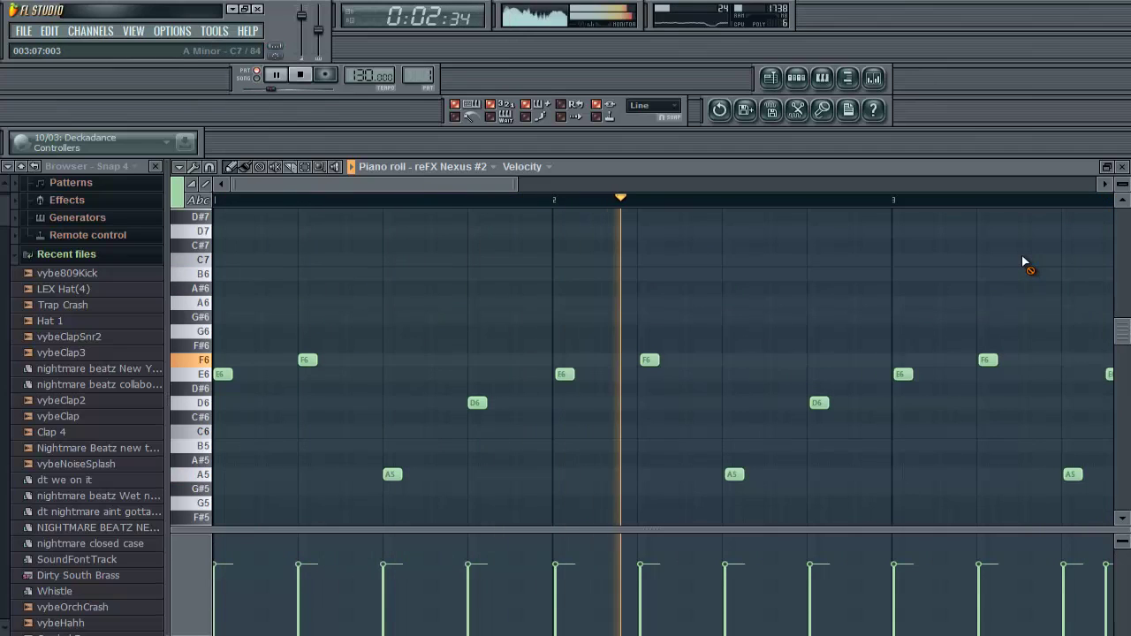
# Delete every second melody note from the third beat of bar 3 to the end of bar 4.
pyautogui.moveTo(446, 184); pyautogui.dragTo(600, 189)
pyautogui.rightClick(633, 374)
pyautogui.rightClick(718, 303)
pyautogui.rightClick(806, 273)
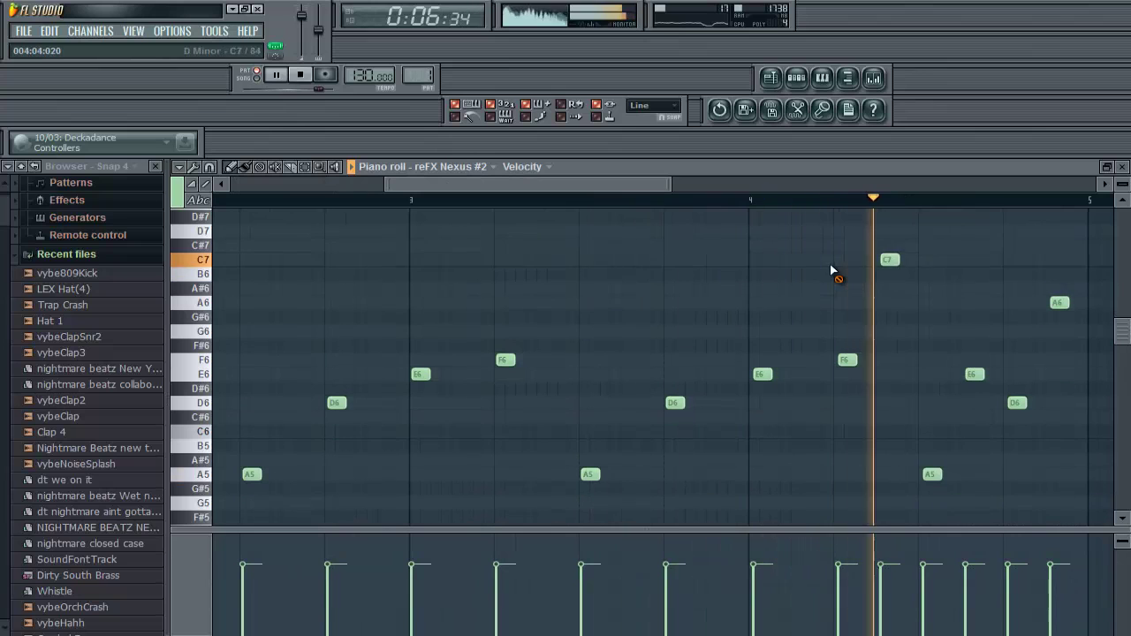
pyautogui.rightClick(891, 260)
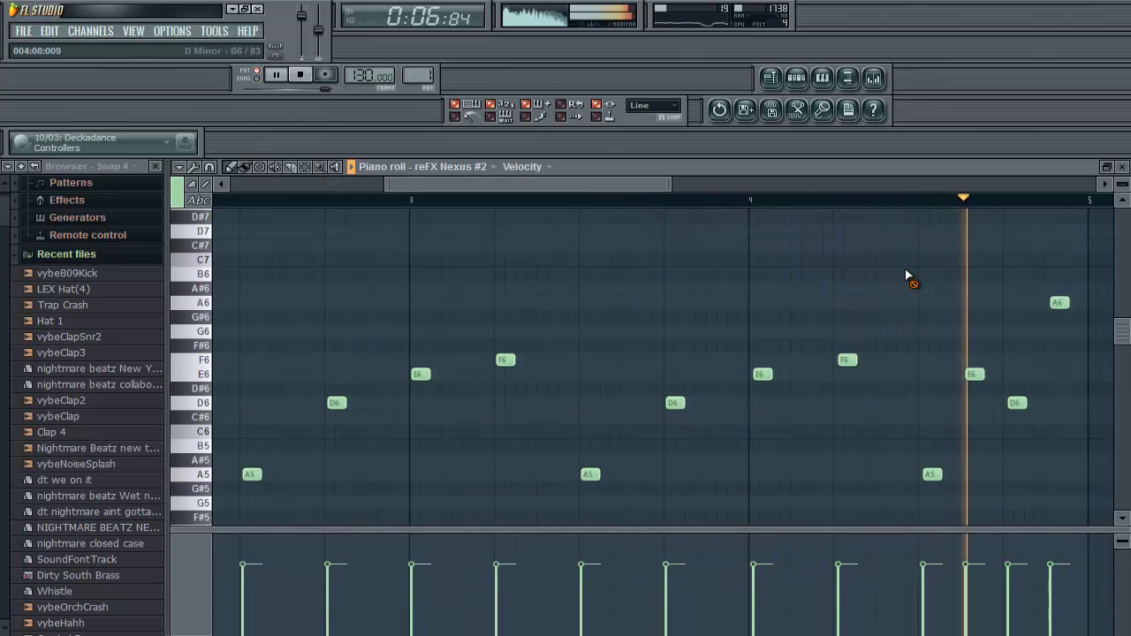
pyautogui.rightClick(980, 374)
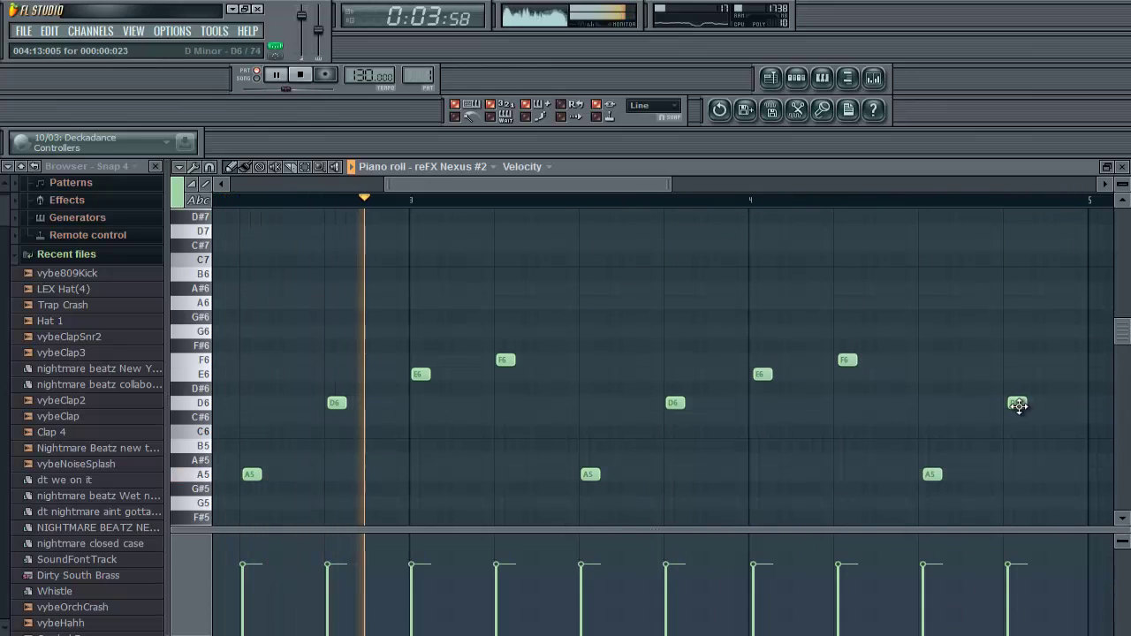
# Nudge the D6, F6 and E6 notes of bar 4 slightly earlier onto their beat lines and close the piano roll.
pyautogui.moveTo(1019, 405); pyautogui.dragTo(1015, 407)
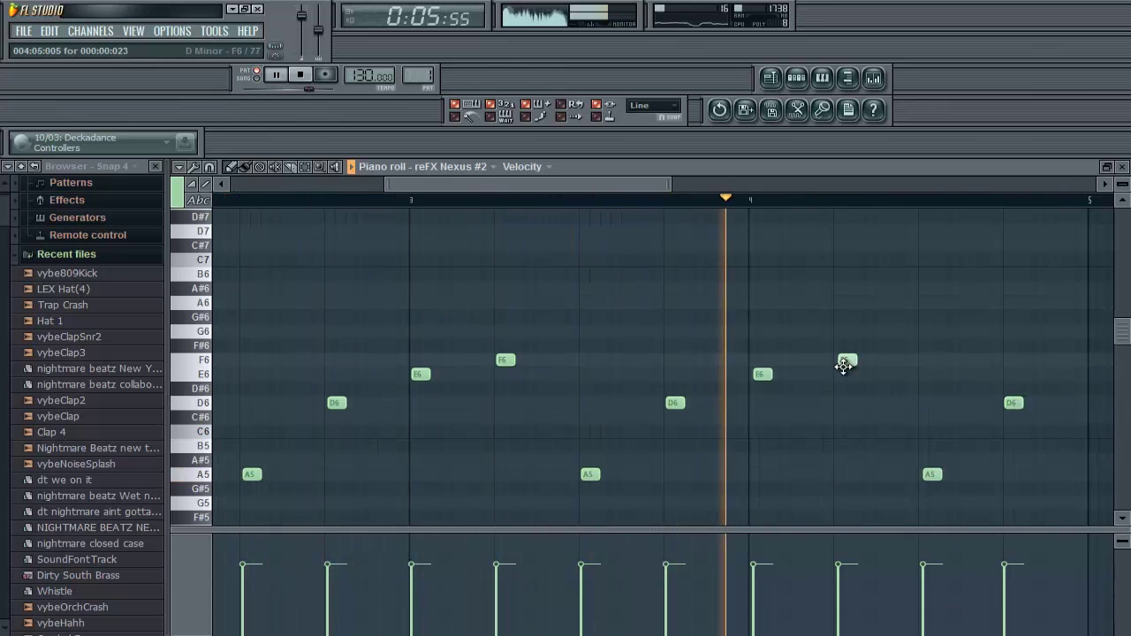
pyautogui.moveTo(846, 364); pyautogui.dragTo(843, 364)
pyautogui.moveTo(762, 375); pyautogui.dragTo(758, 379)
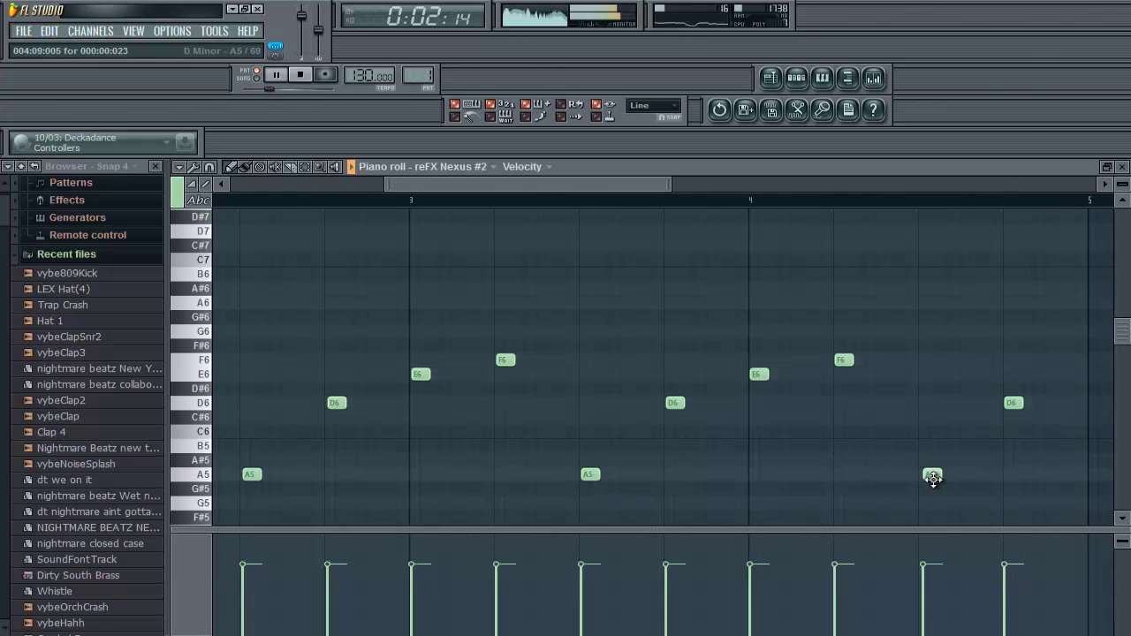
pyautogui.click(1122, 167)
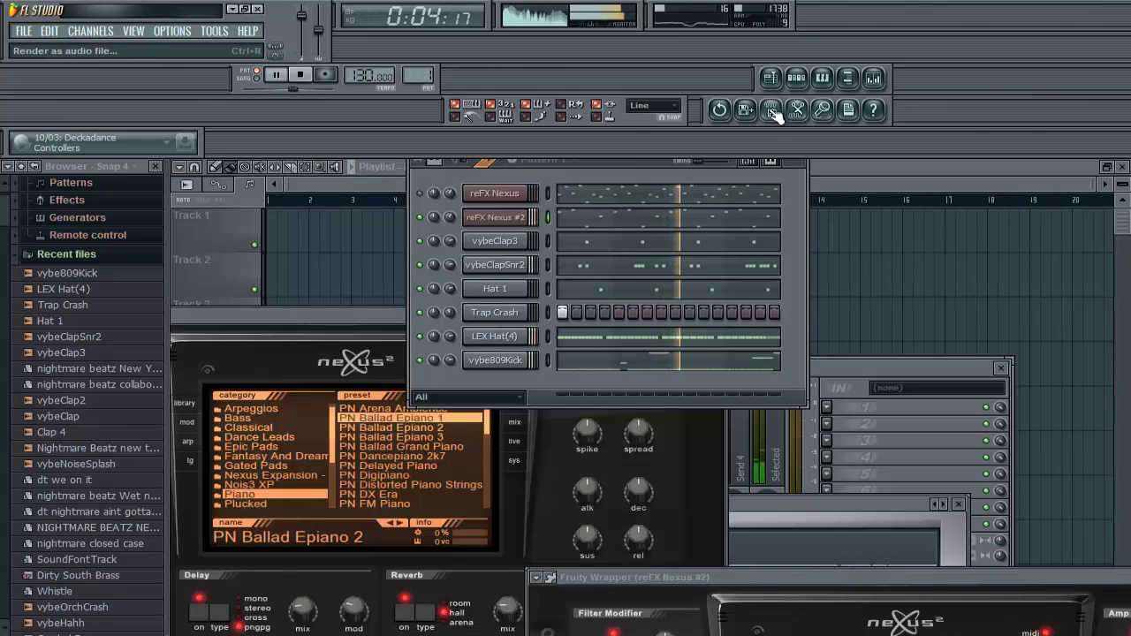
# Load the PL VZ Bells 1 preset from the Plucked category in the first Nexus window.
pyautogui.click(477, 218)
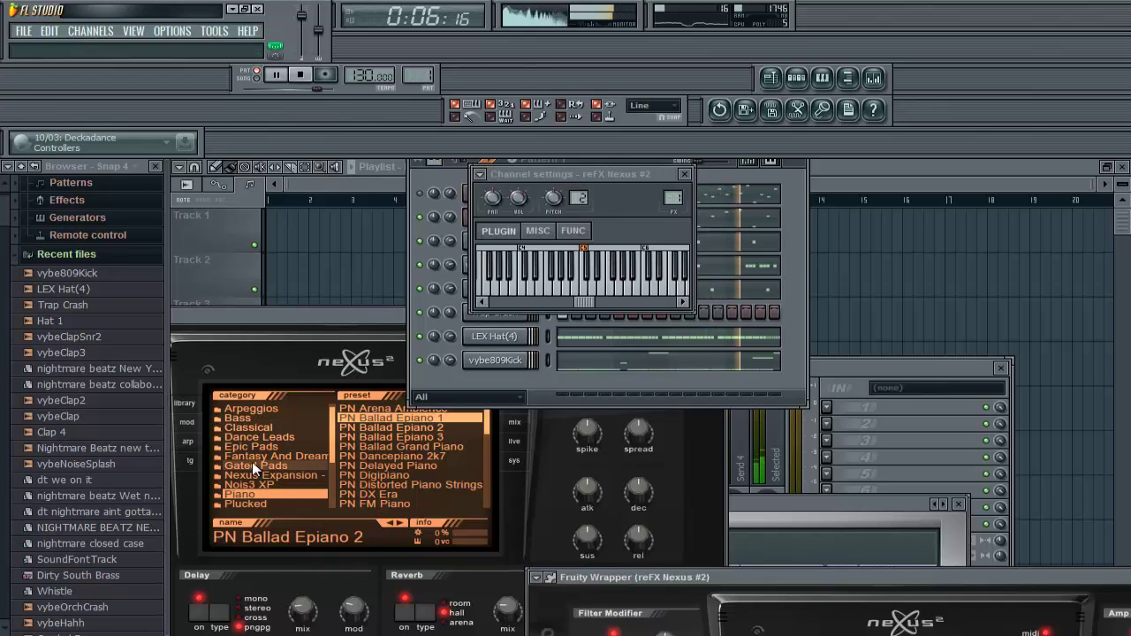
pyautogui.click(253, 503)
pyautogui.scroll(-8, 448, 464)
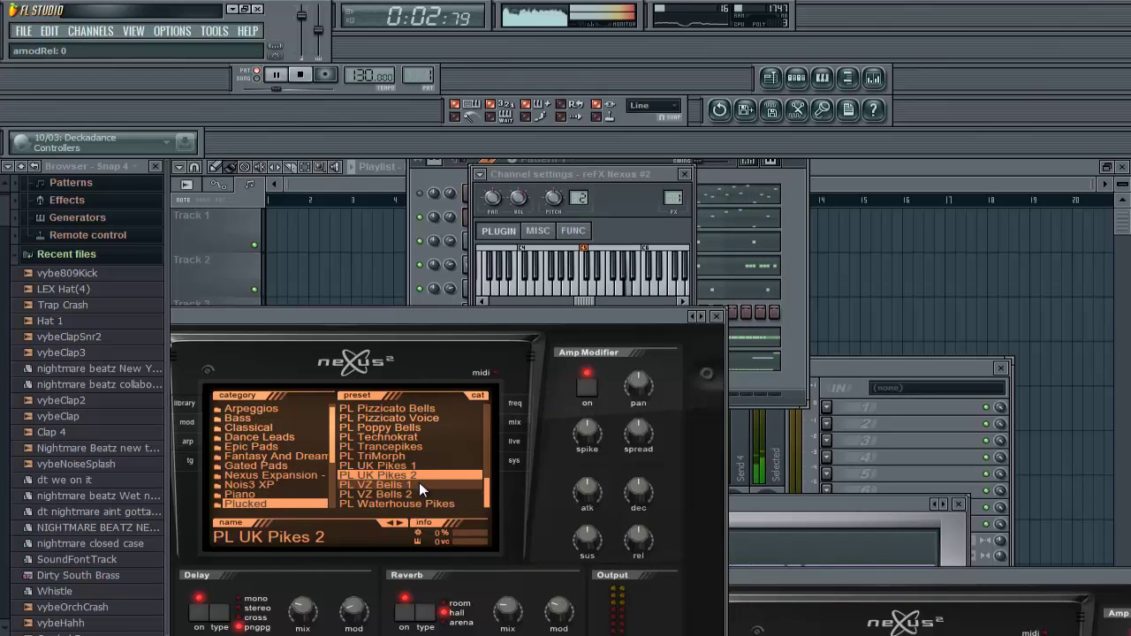
pyautogui.click(419, 483)
pyautogui.click(419, 201)
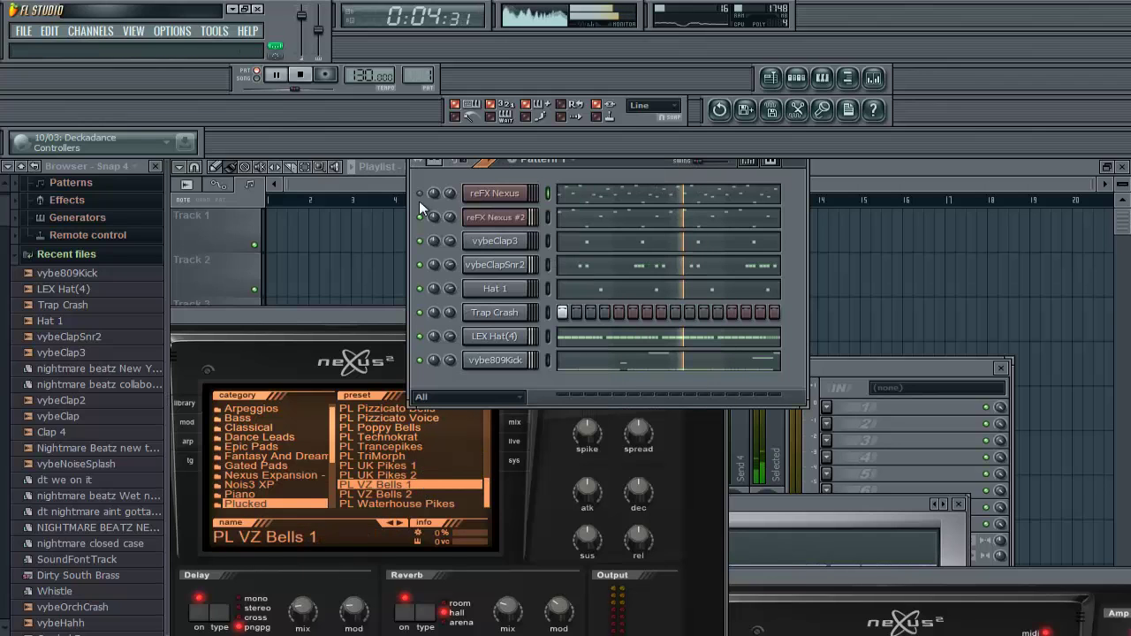
# Mute the reFX Nexus #2 channel and unmute the original reFX Nexus channel.
pyautogui.click(484, 216)
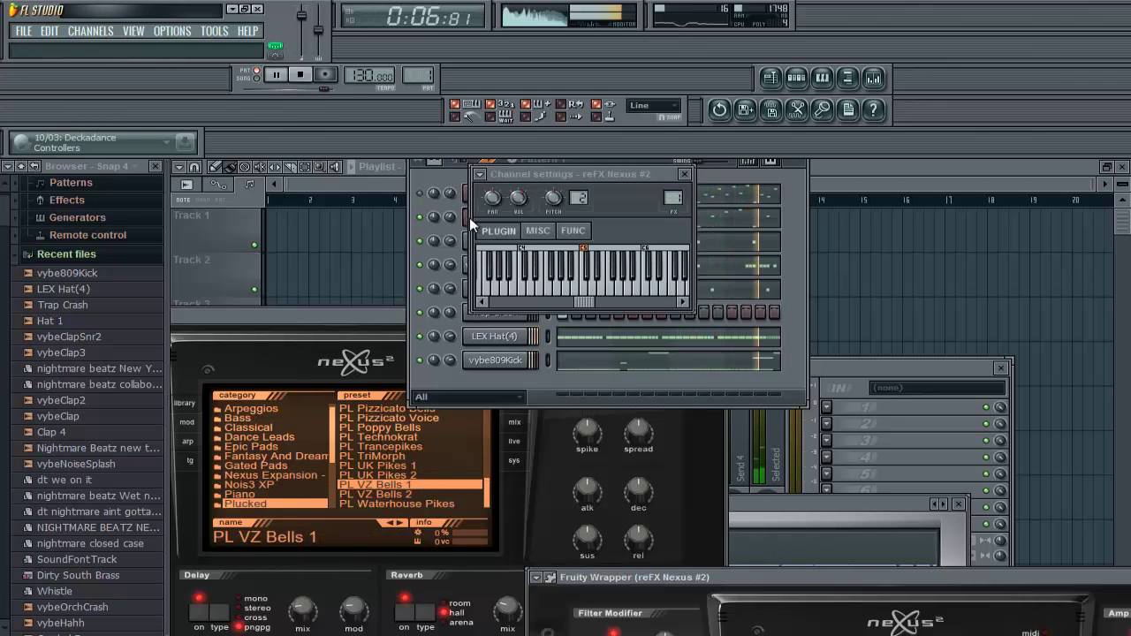
pyautogui.click(426, 209)
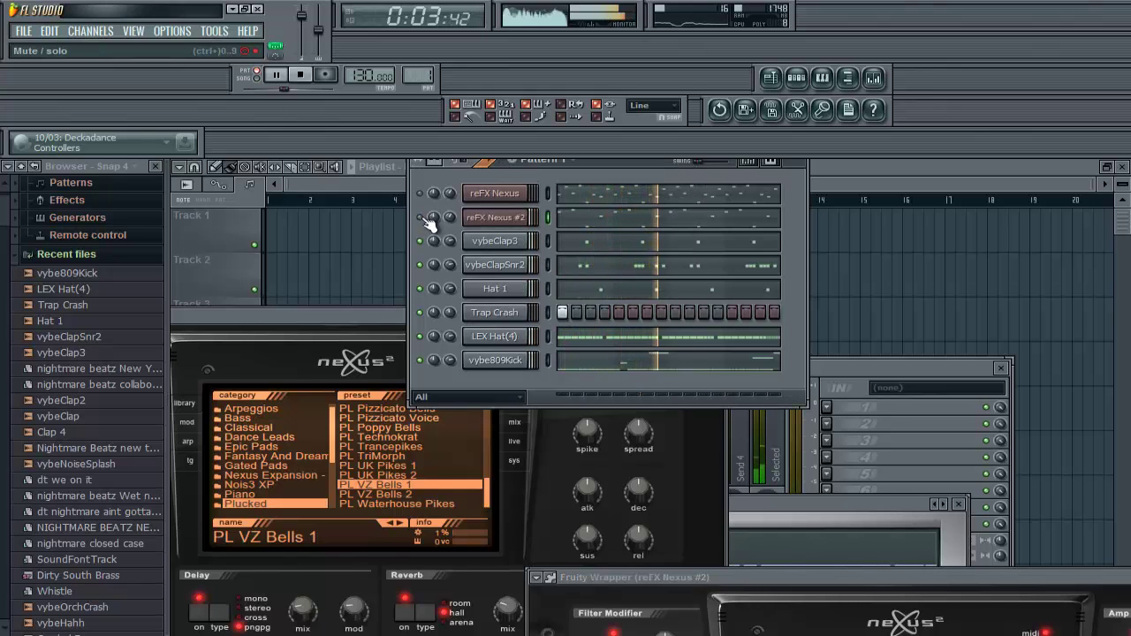
pyautogui.click(510, 202)
pyautogui.click(431, 200)
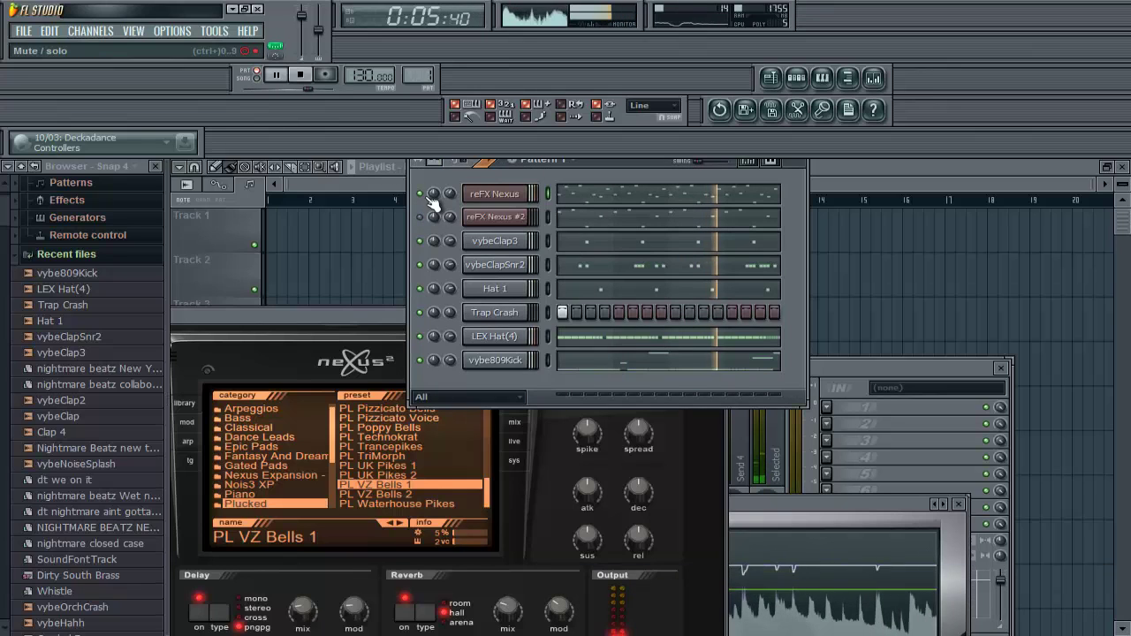
# Audition the Ballad Epiano presets of the Piano category in the original Nexus, keep PN Ballad Epiano 3 and close its window.
pyautogui.click(267, 491)
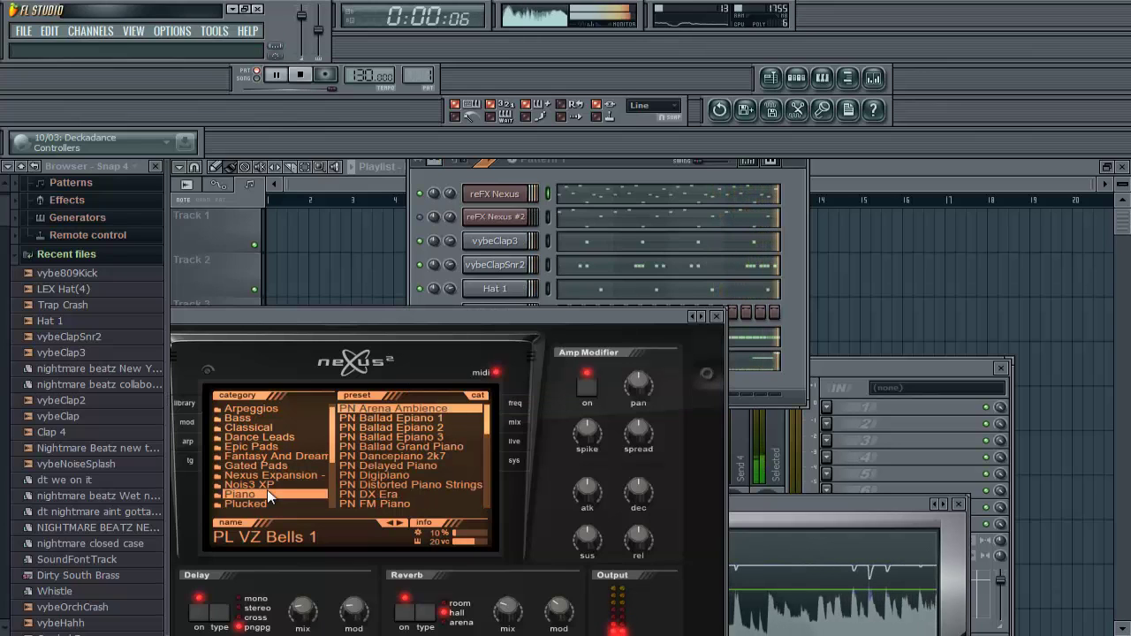
pyautogui.scroll(-3, 477, 453)
pyautogui.scroll(3, 427, 492)
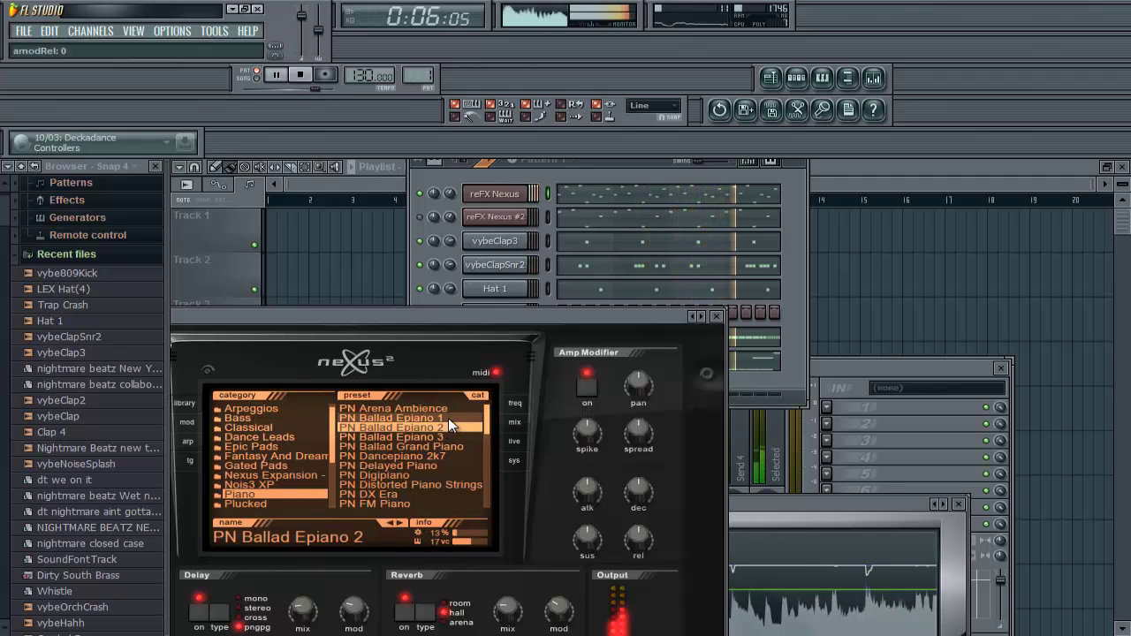
pyautogui.click(448, 418)
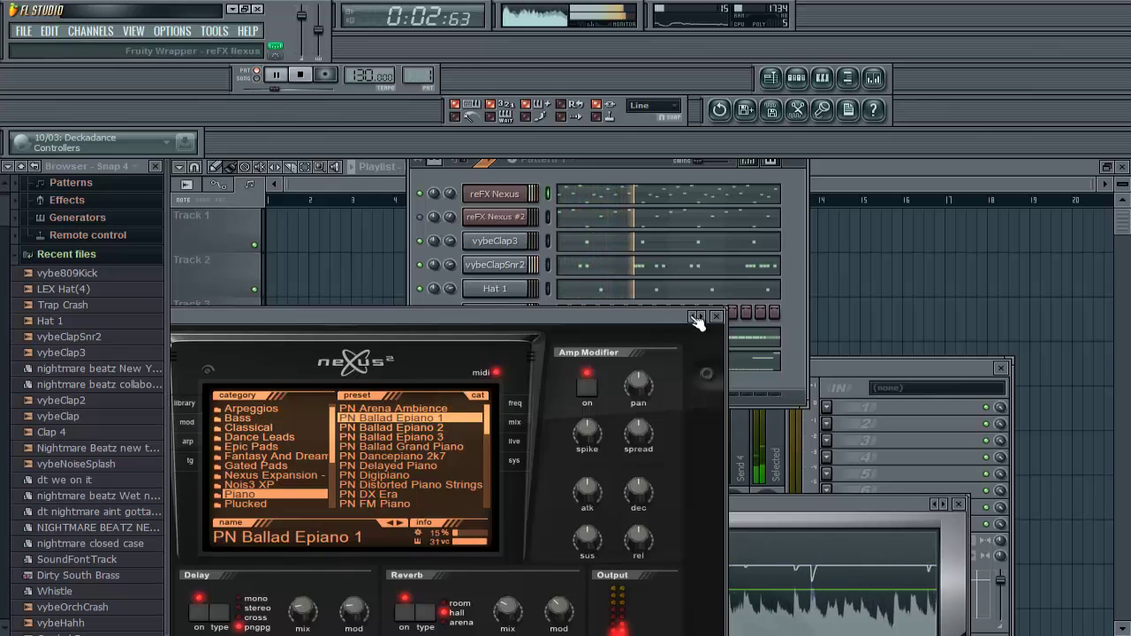
pyautogui.click(436, 437)
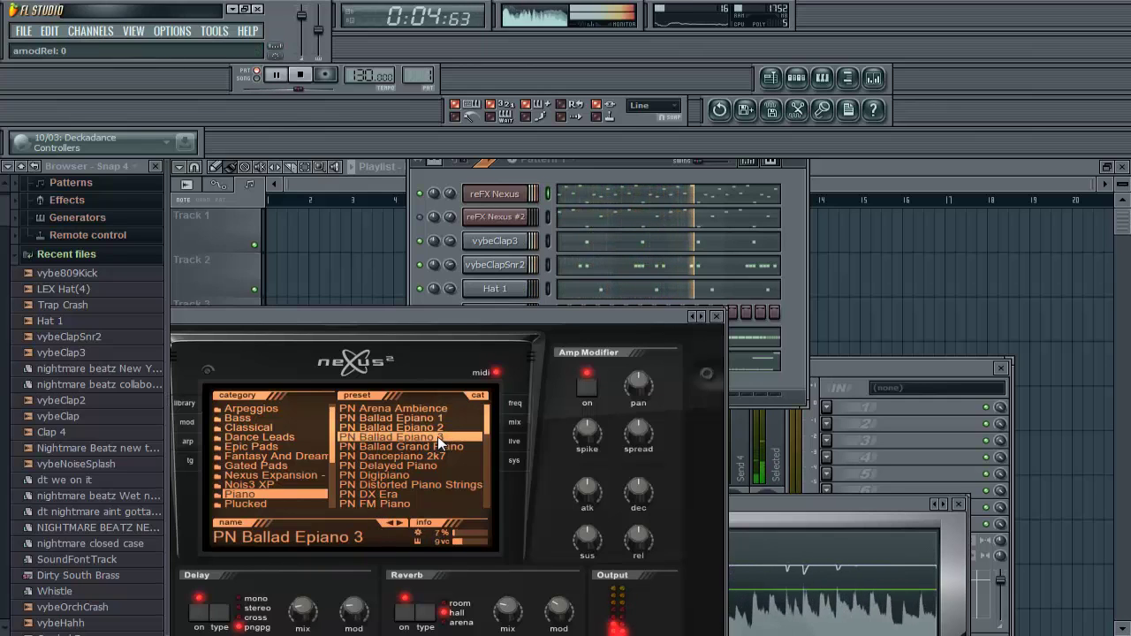
pyautogui.scroll(-3, 439, 442)
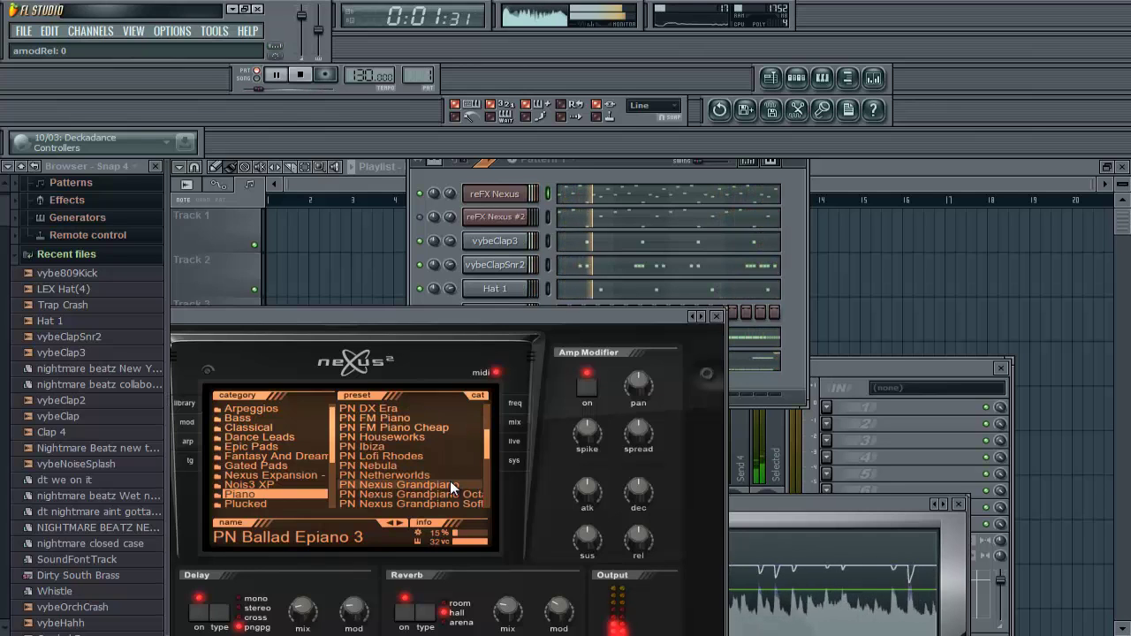
pyautogui.scroll(-4, 450, 481)
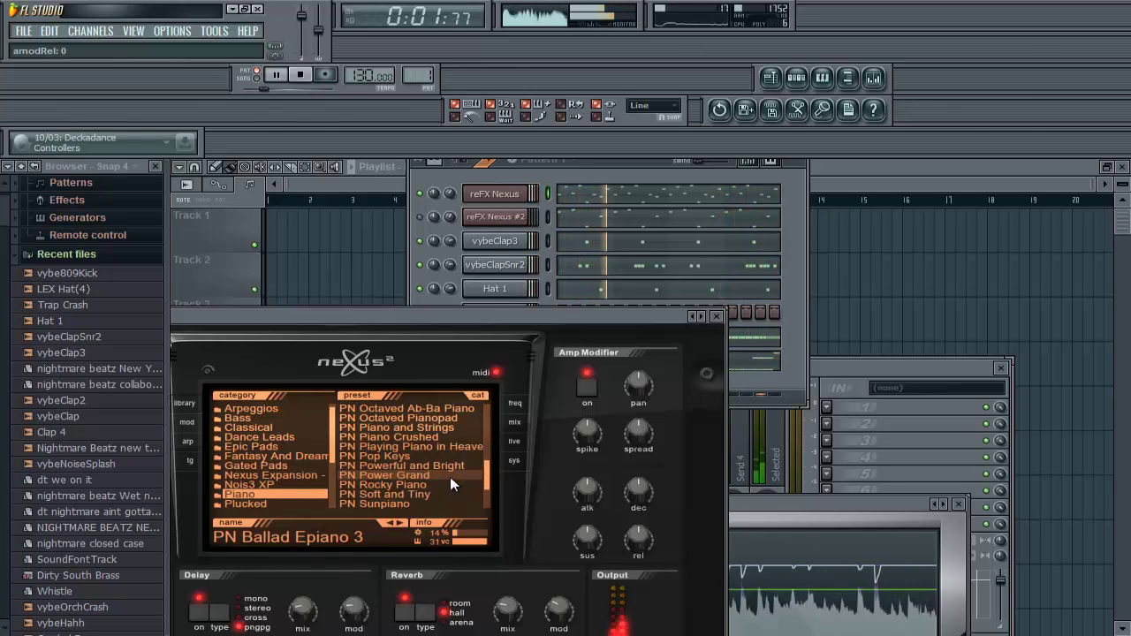
pyautogui.click(719, 318)
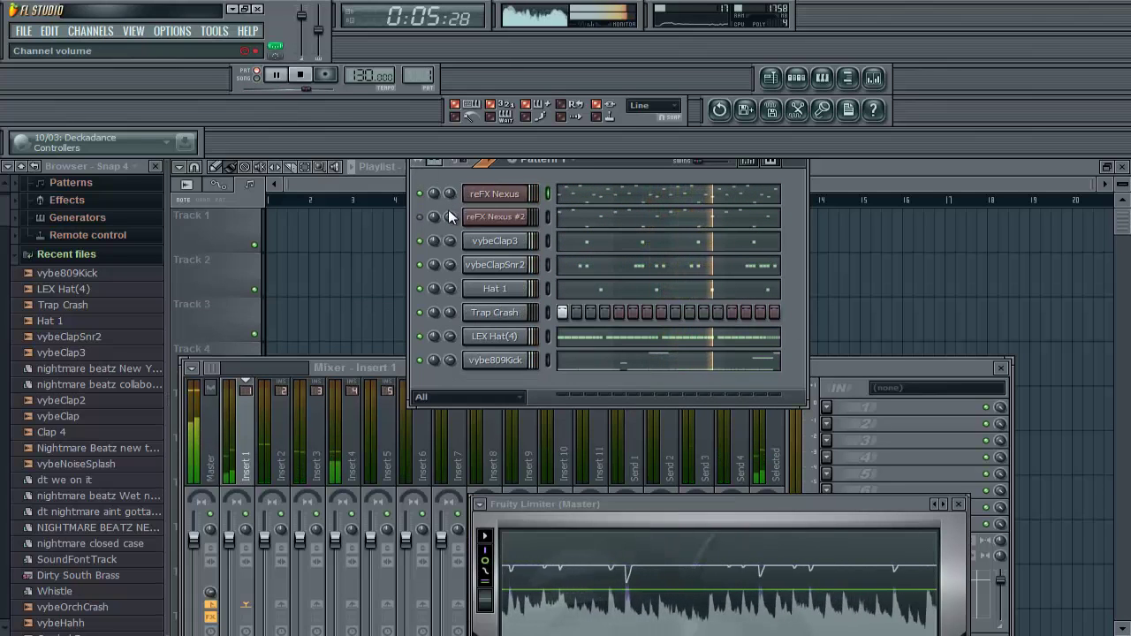
# Switch off the delay and reverb in the original reFX Nexus and adjust its channel volume.
pyautogui.click(522, 194)
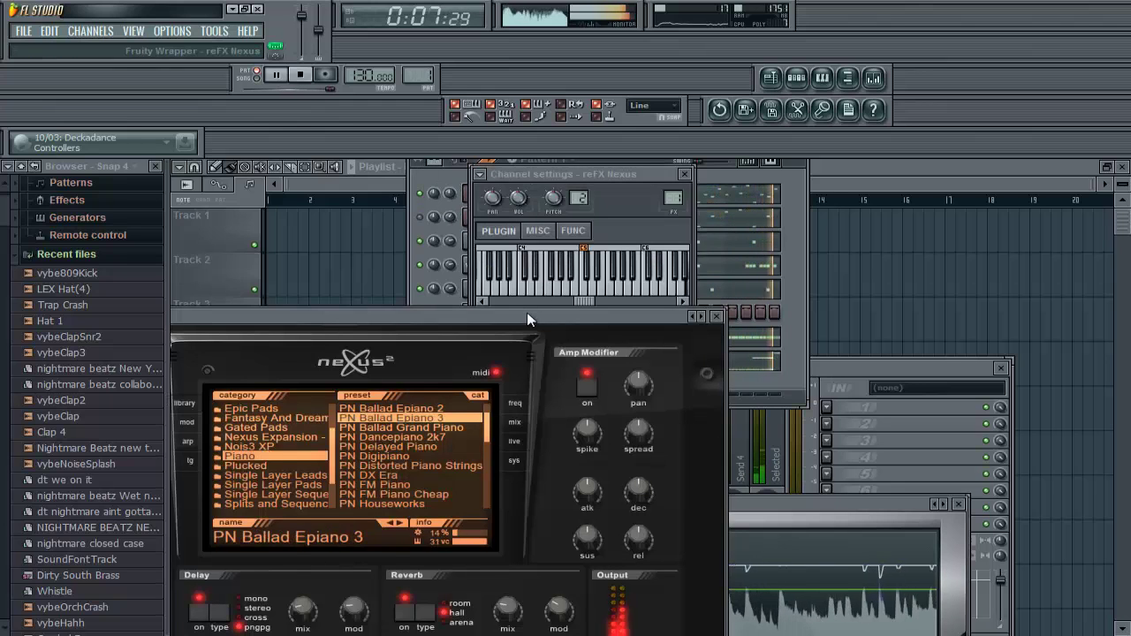
pyautogui.moveTo(526, 314); pyautogui.dragTo(640, 155)
pyautogui.click(520, 453)
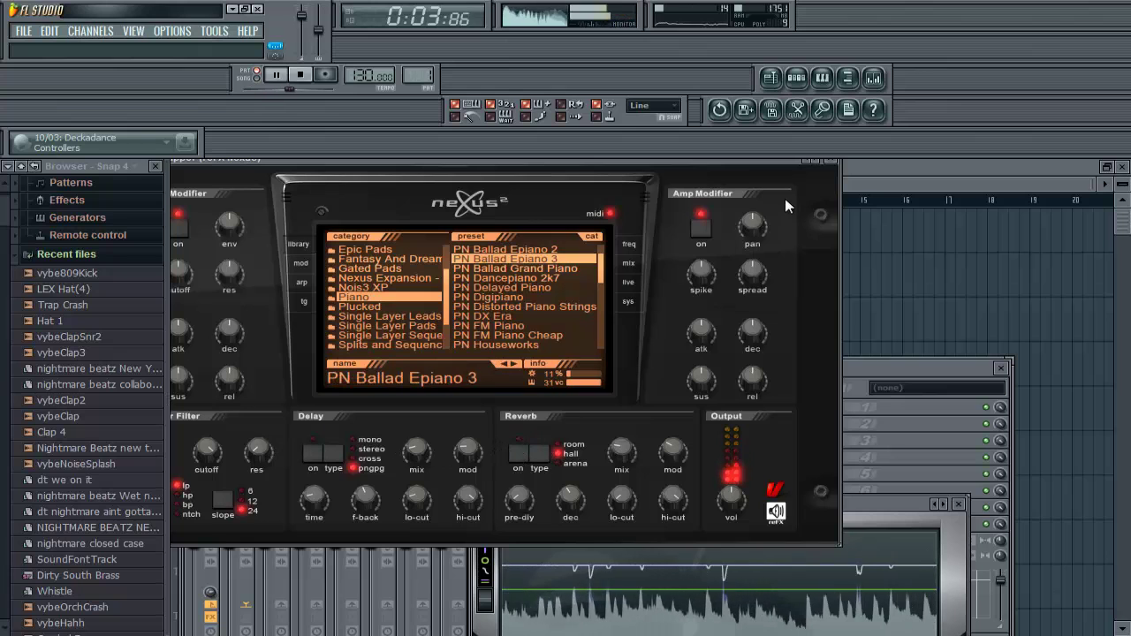
pyautogui.click(828, 160)
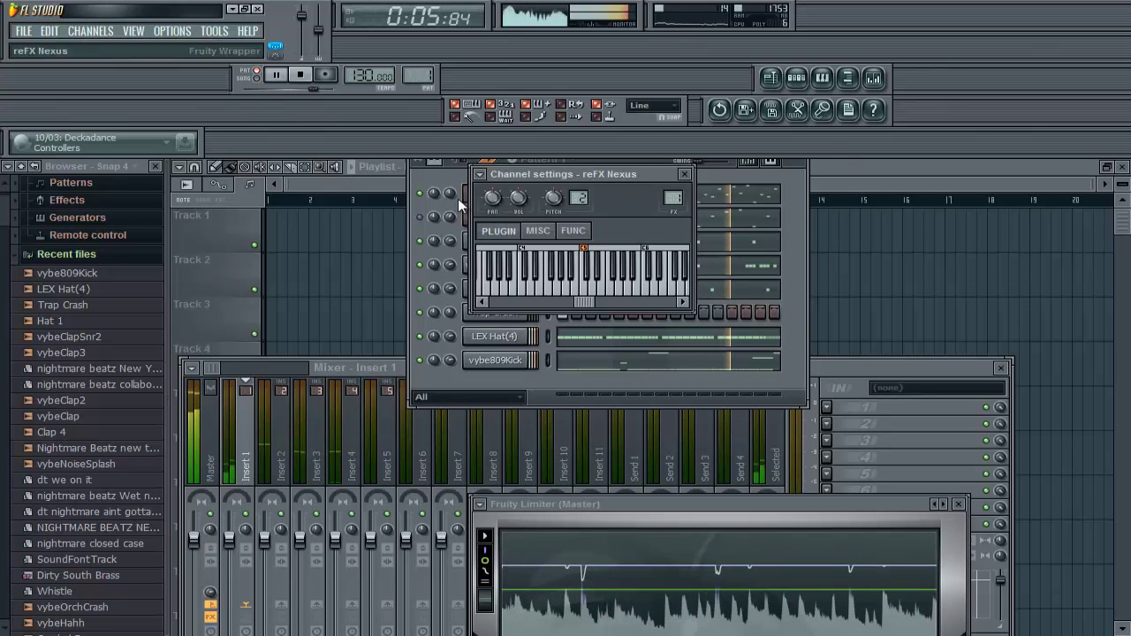
pyautogui.moveTo(449, 193); pyautogui.dragTo(450, 201)
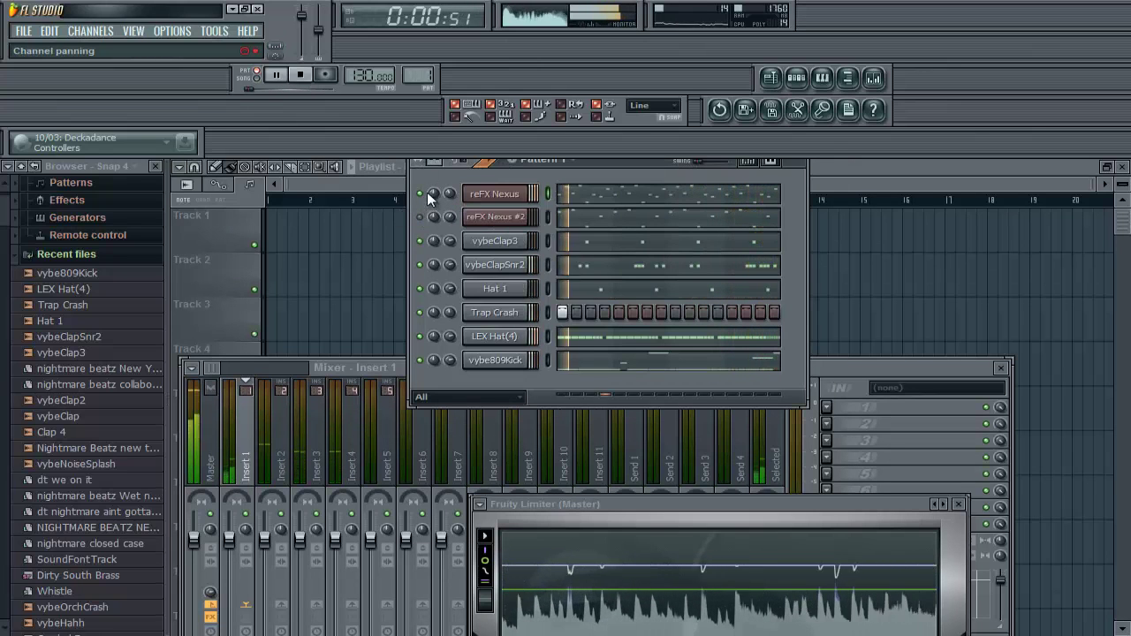
# Mute the original reFX Nexus and load the Plucked preset PL Hands Up Bells 3 in reFX Nexus #2.
pyautogui.click(518, 217)
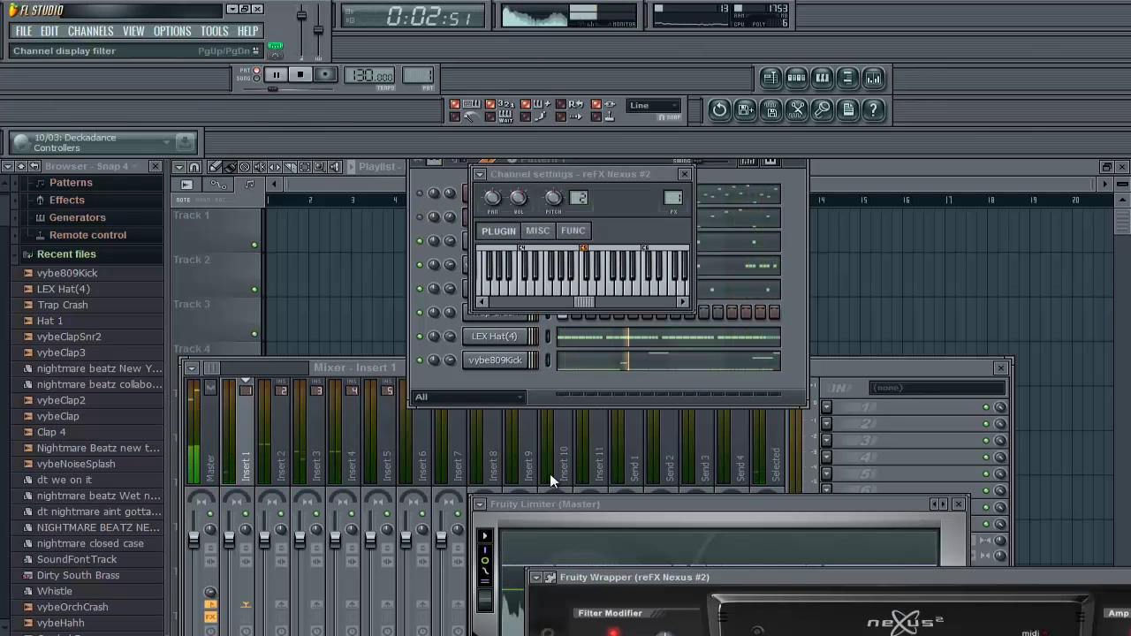
pyautogui.moveTo(689, 580); pyautogui.dragTo(594, 338)
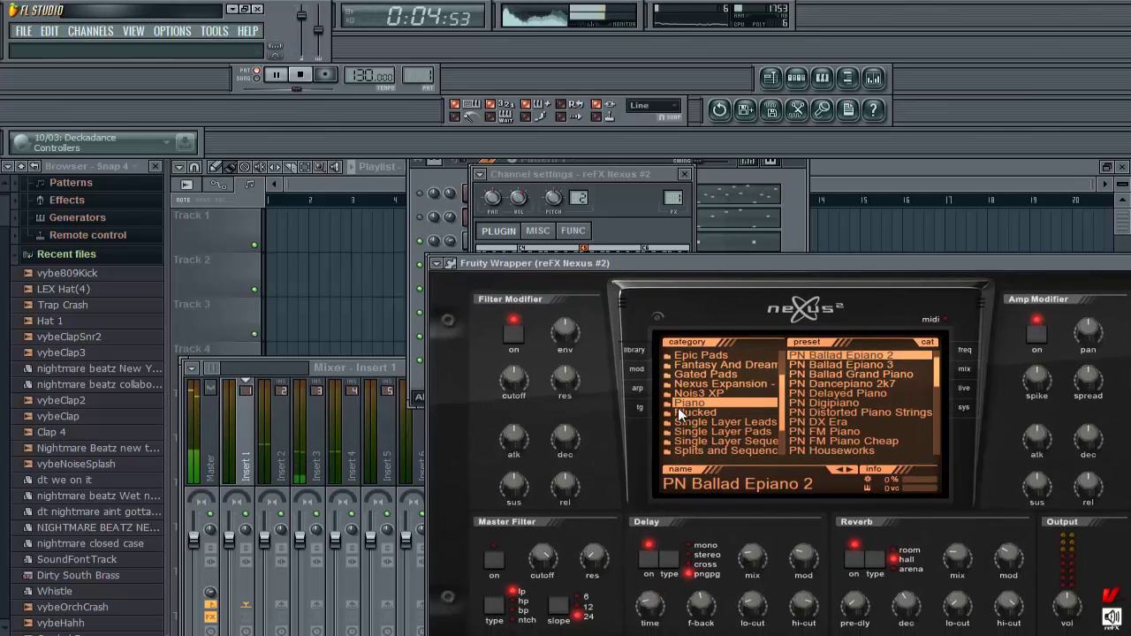
pyautogui.click(678, 411)
pyautogui.scroll(-3, 871, 434)
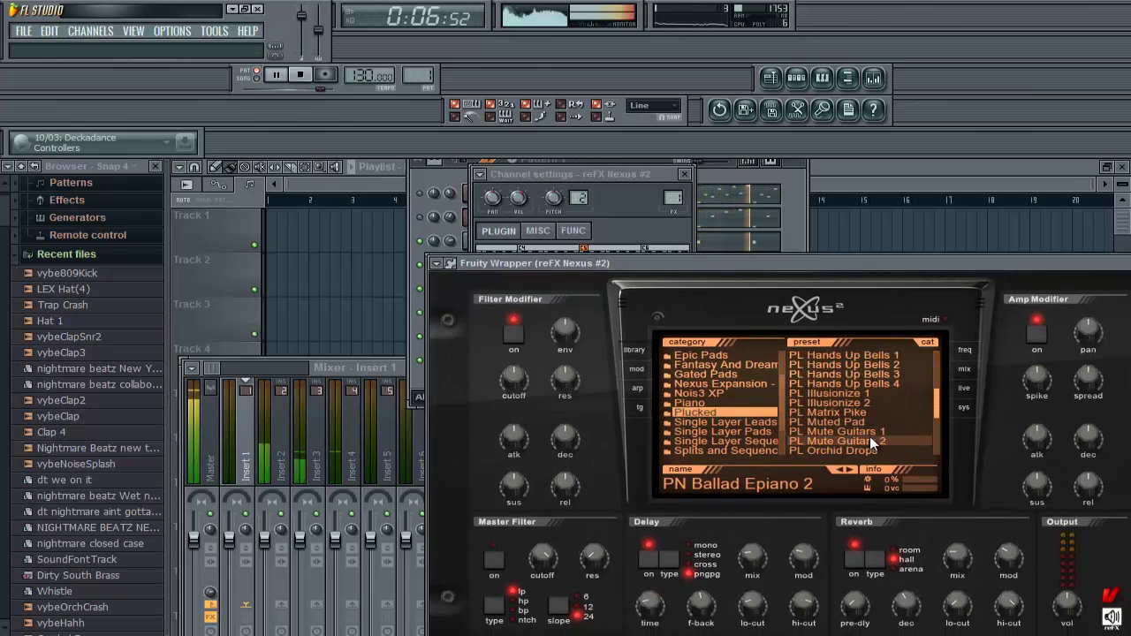
pyautogui.scroll(-4, 871, 442)
pyautogui.scroll(3, 871, 443)
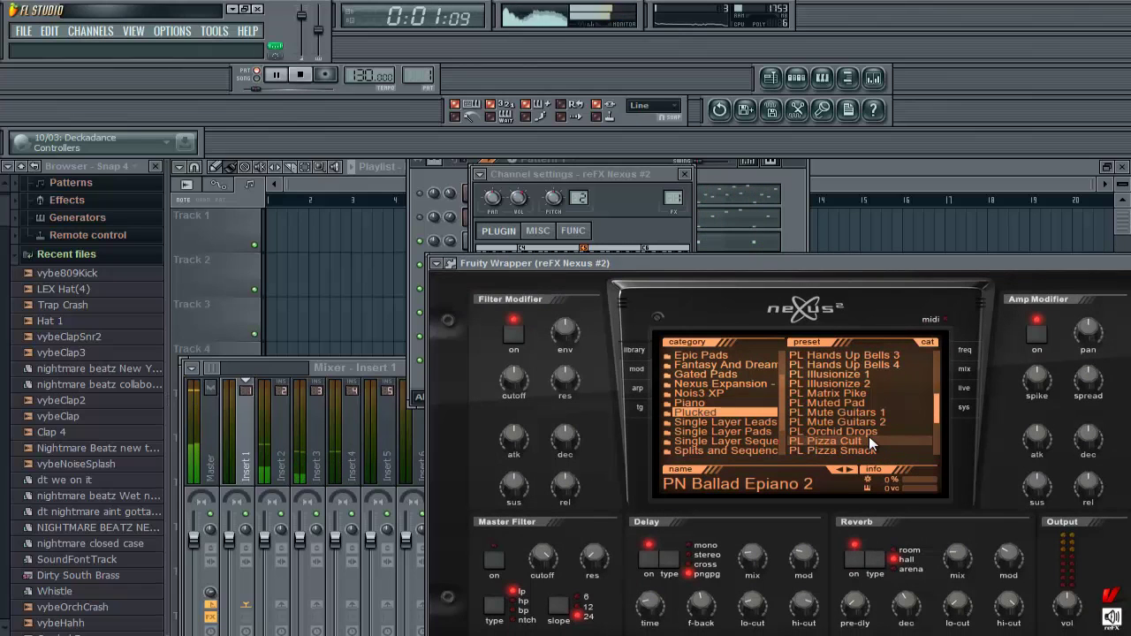
pyautogui.scroll(2, 868, 436)
pyautogui.click(874, 384)
pyautogui.click(872, 393)
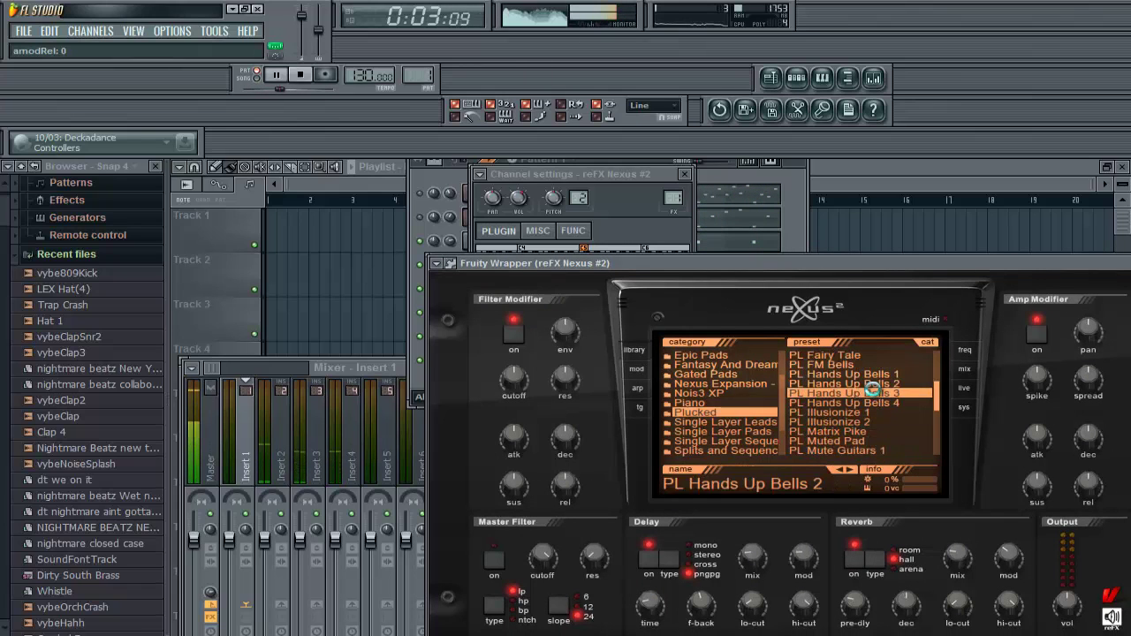
# Adjust the channel volume of reFX Nexus #2, unmute reFX Nexus and mute reFX Nexus #2.
pyautogui.click(450, 218)
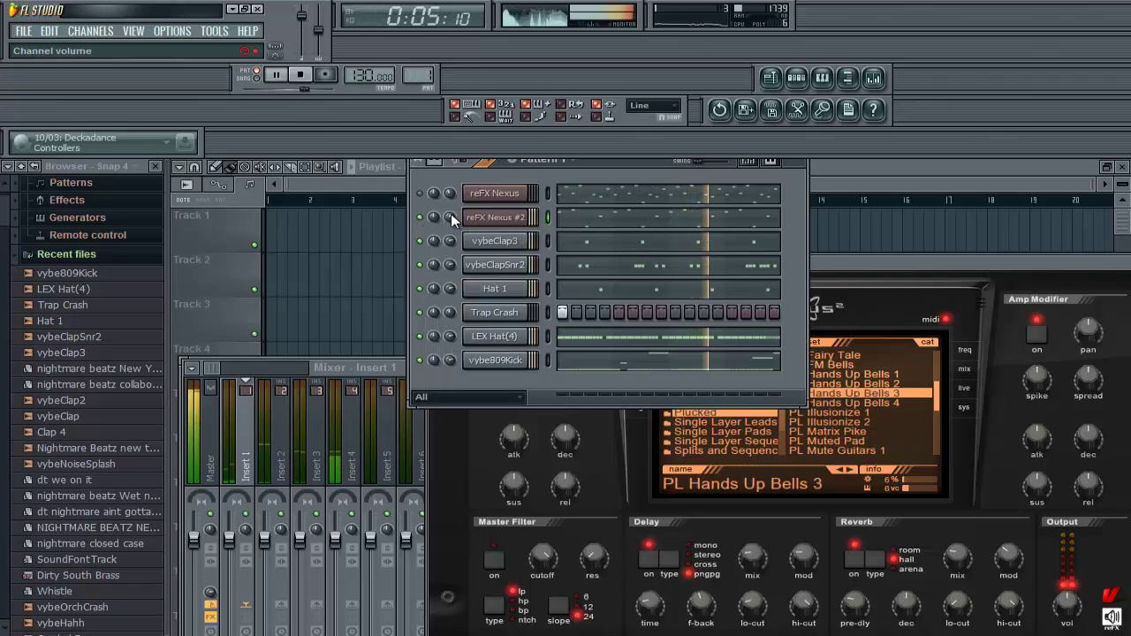
pyautogui.moveTo(449, 215); pyautogui.dragTo(449, 216)
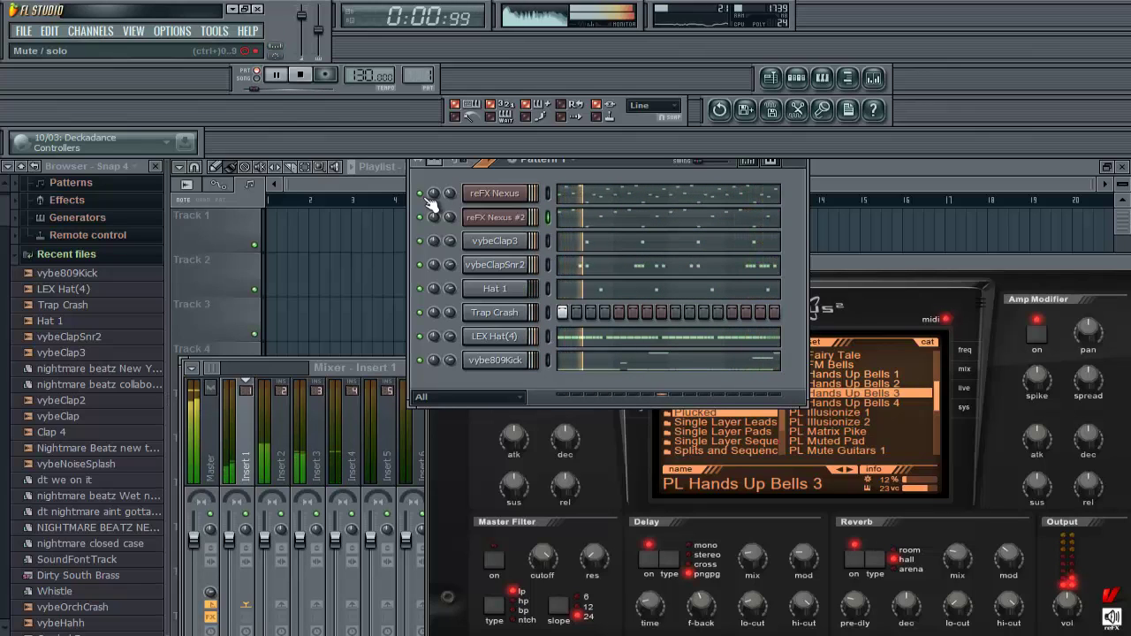
pyautogui.click(421, 217)
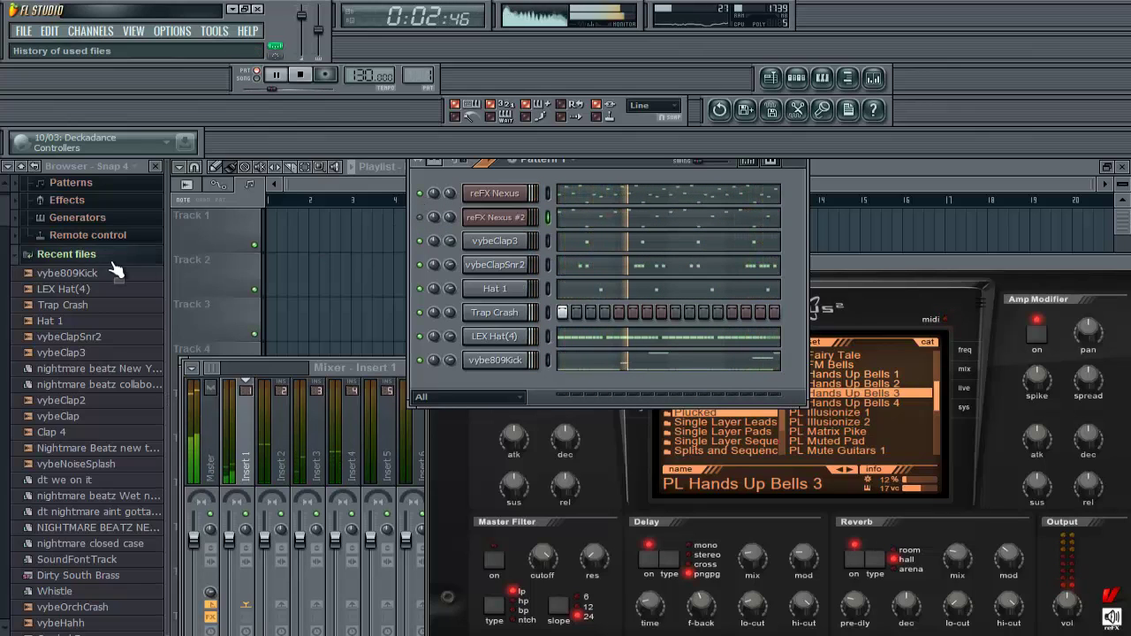
# Search the browser for "mike will ma" and open the FreeDrumKits.net - Mike Will Made It Drum Kit folder.
pyautogui.click(7, 167)
pyautogui.click(66, 208)
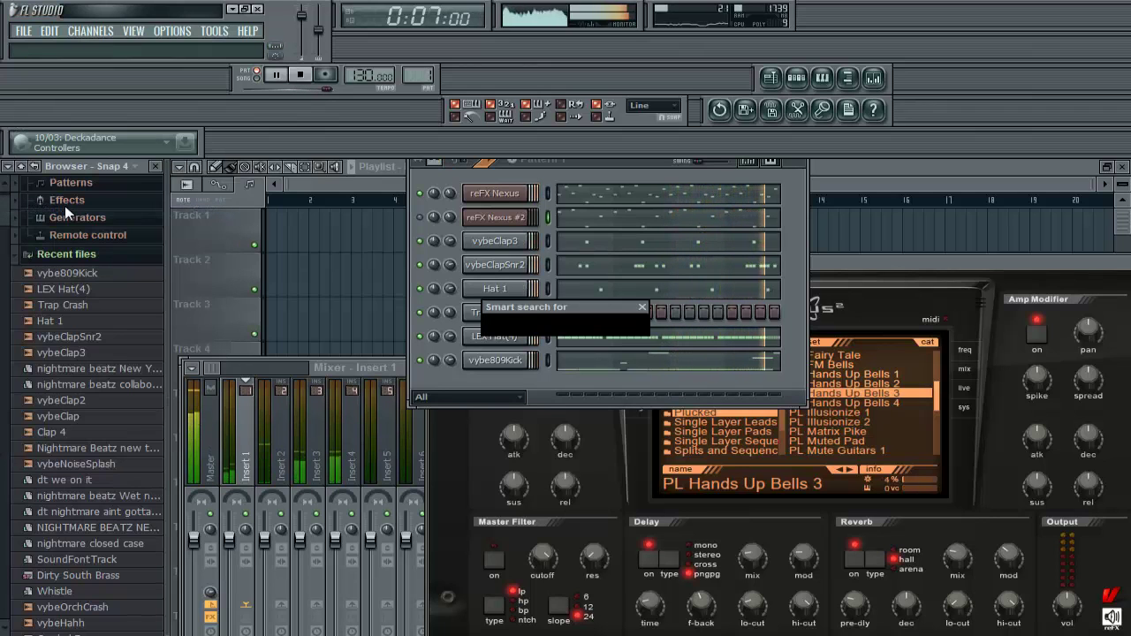
pyautogui.write('mike ')
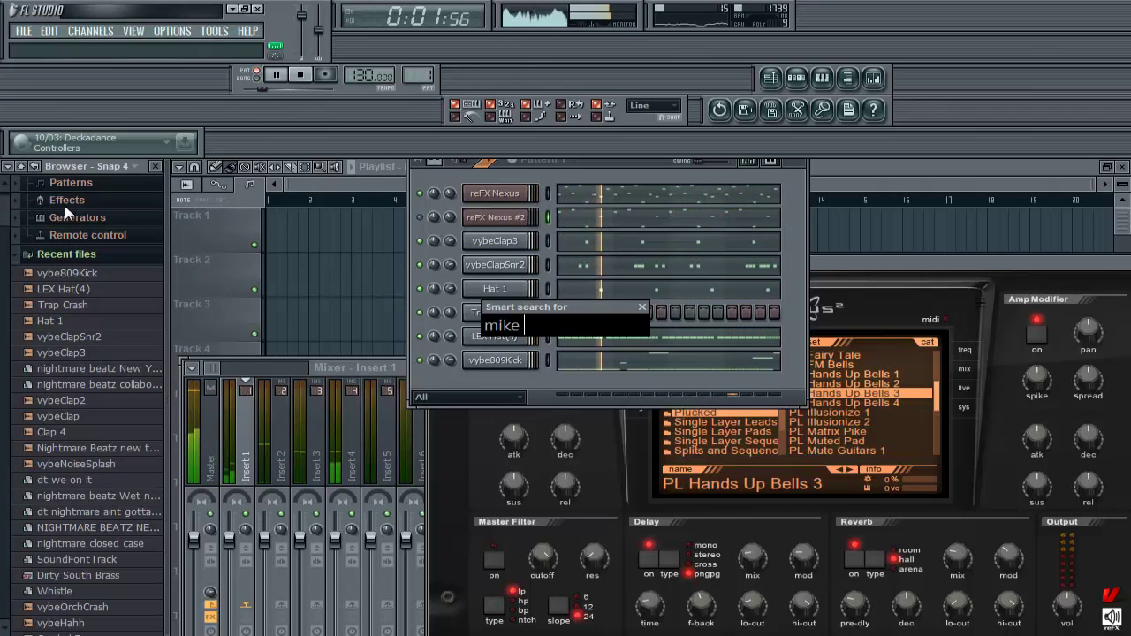
pyautogui.write('will')
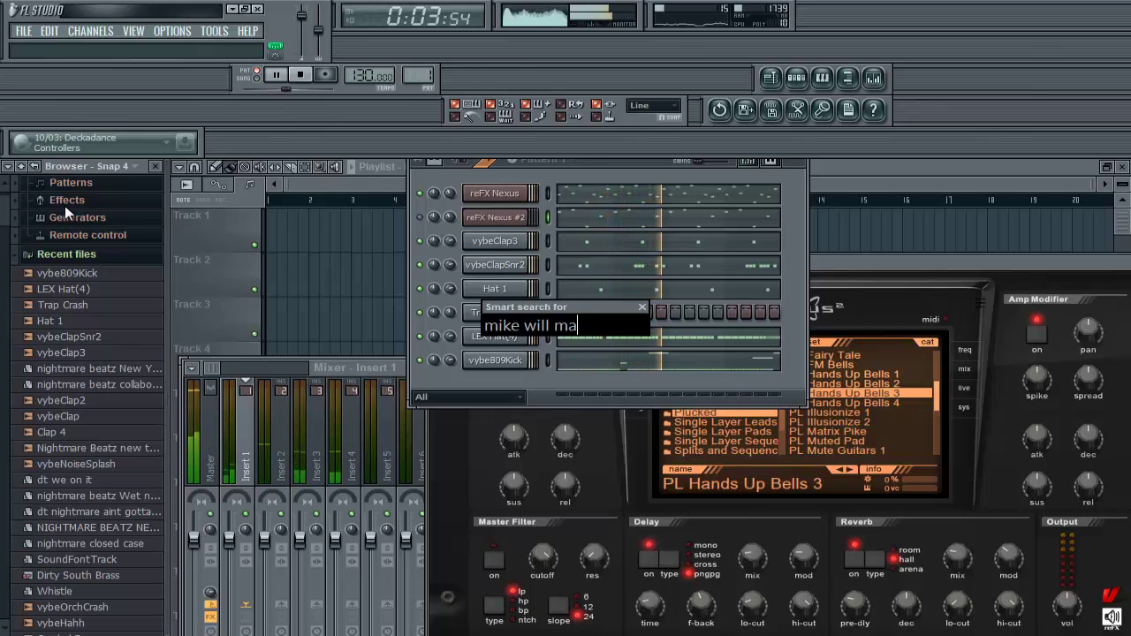
pyautogui.press('Return')
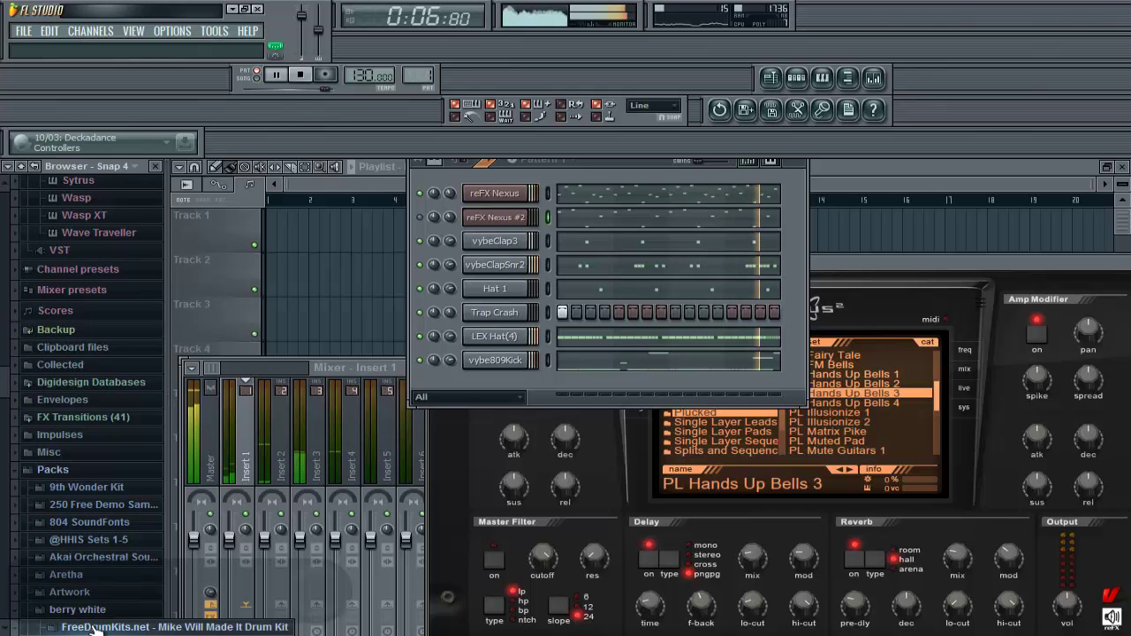
pyautogui.scroll(-5, 102, 530)
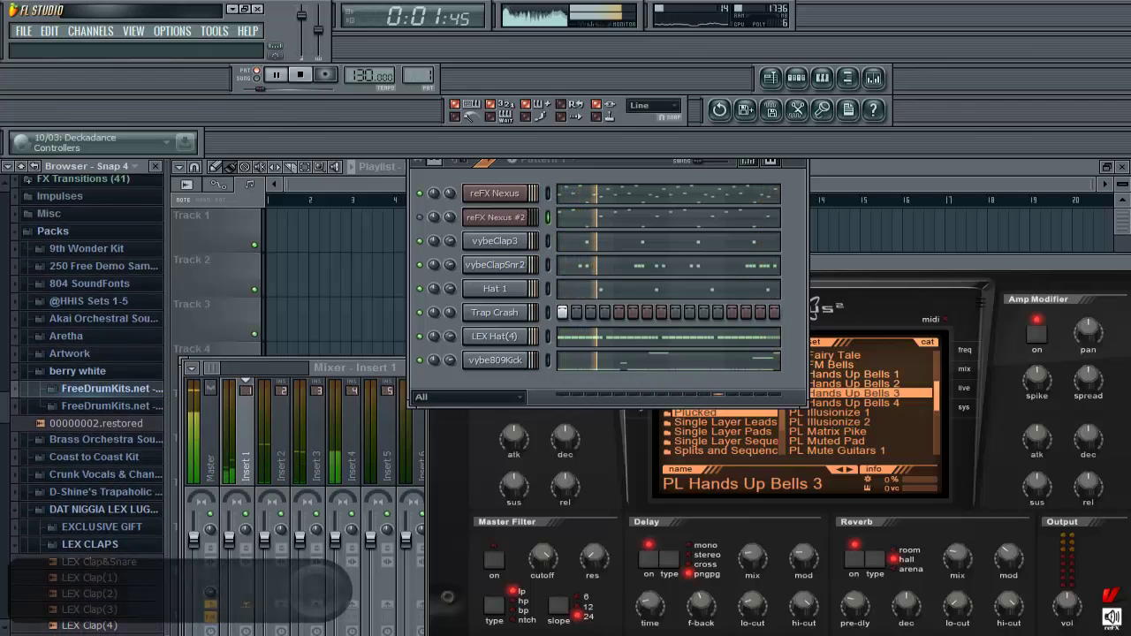
pyautogui.click(115, 388)
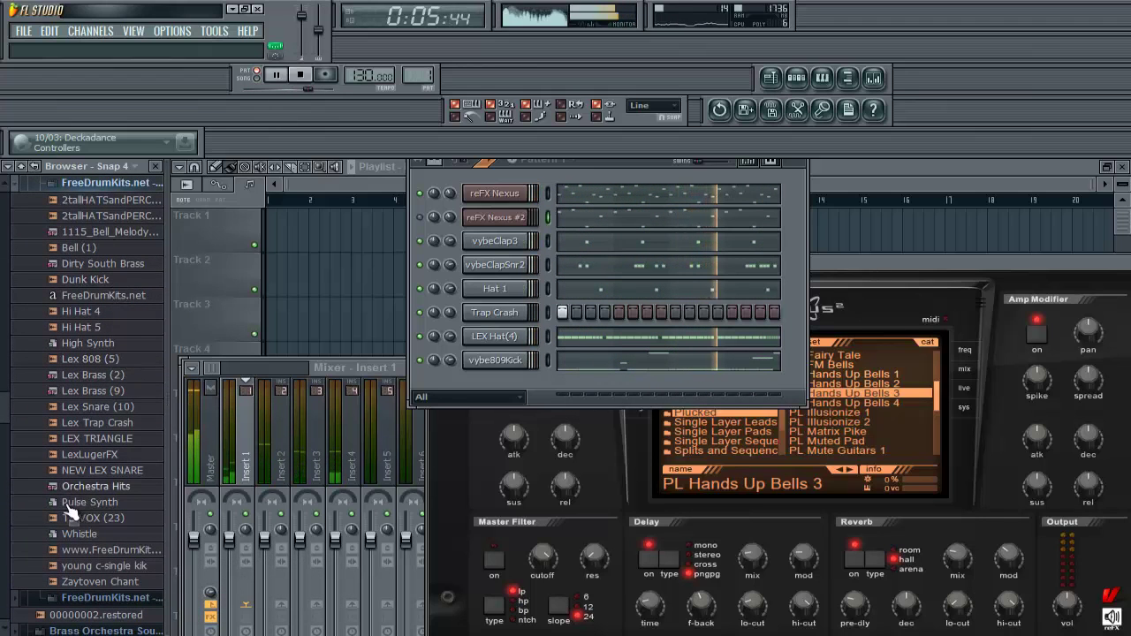
# Add the kit's Whistle preset as a new channel and paste a copy of the reFX Nexus #2 notes into it.
pyautogui.moveTo(80, 534); pyautogui.dragTo(463, 375)
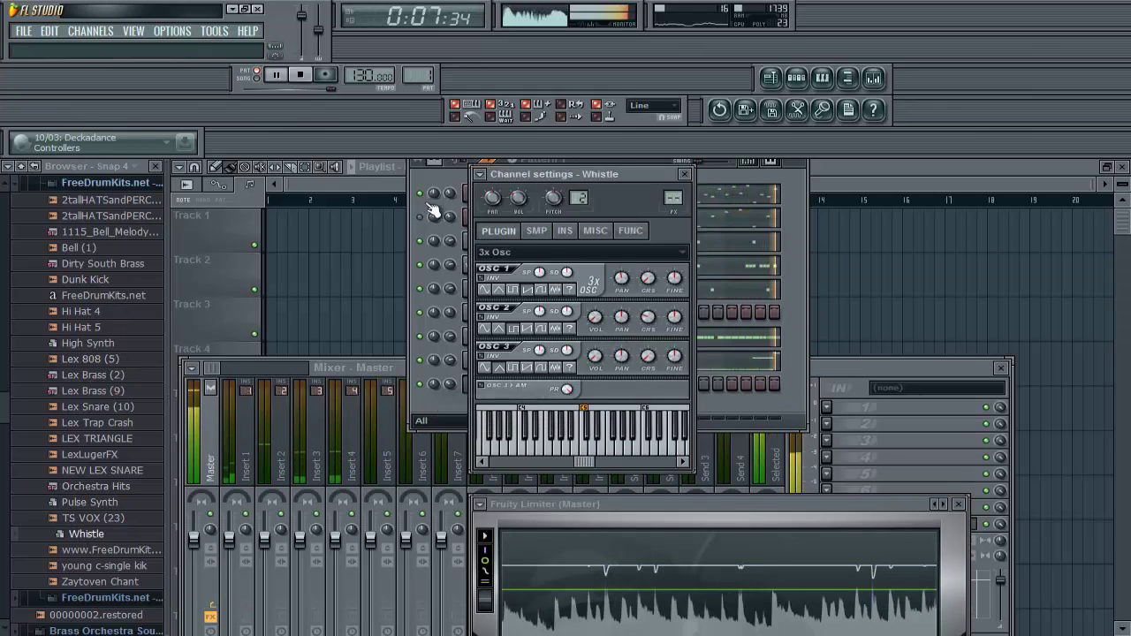
pyautogui.rightClick(487, 214)
pyautogui.moveTo(601, 293)
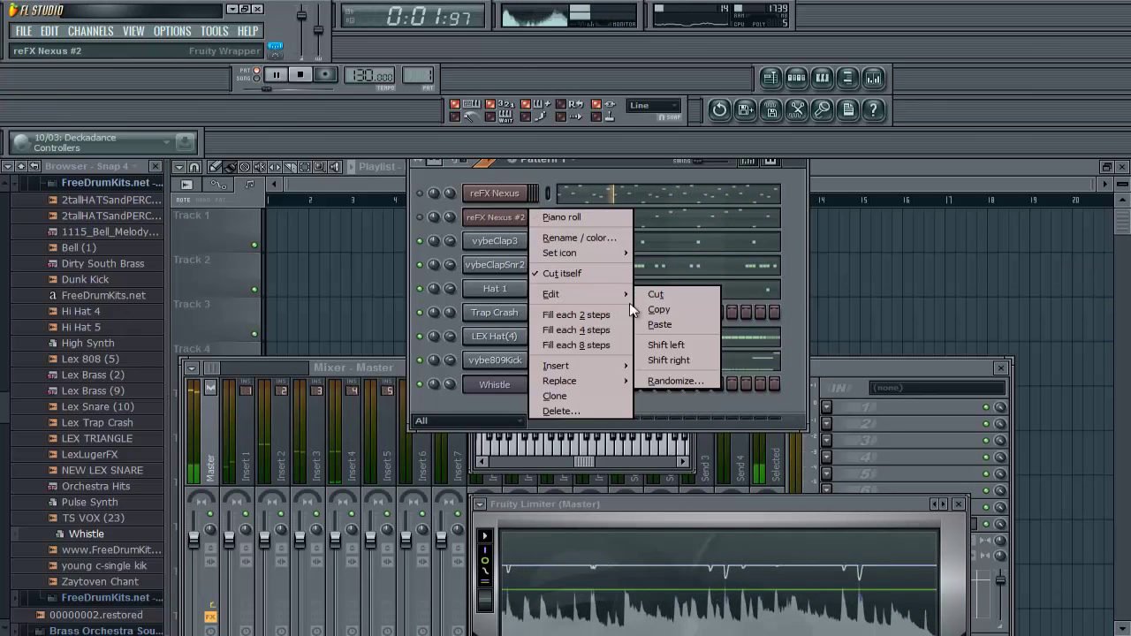
pyautogui.click(651, 318)
pyautogui.rightClick(491, 384)
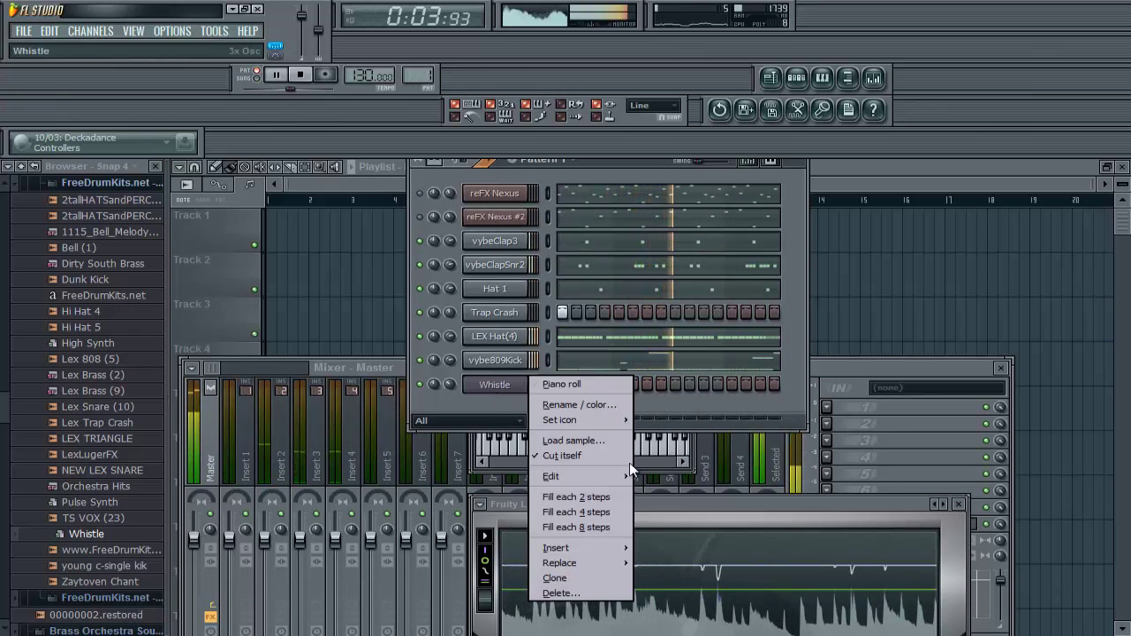
pyautogui.moveTo(621, 476)
pyautogui.click(659, 507)
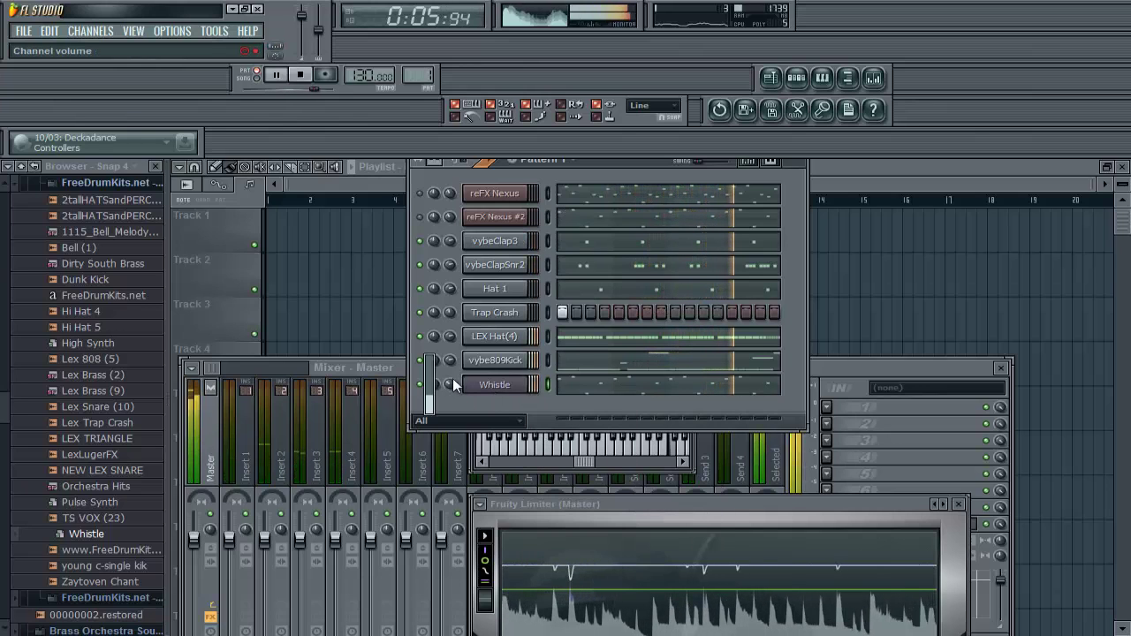
# Select all Whistle notes in the piano roll and lengthen each one to a full beat, reaching the following note.
pyautogui.click(653, 394)
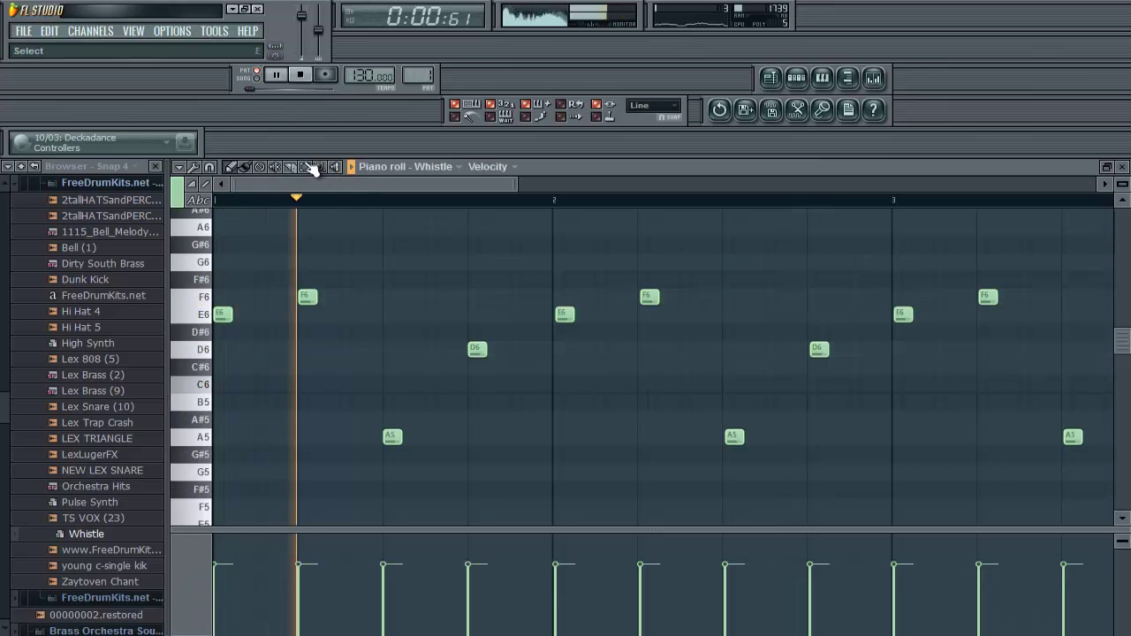
pyautogui.click(306, 167)
pyautogui.moveTo(200, 215); pyautogui.dragTo(197, 456)
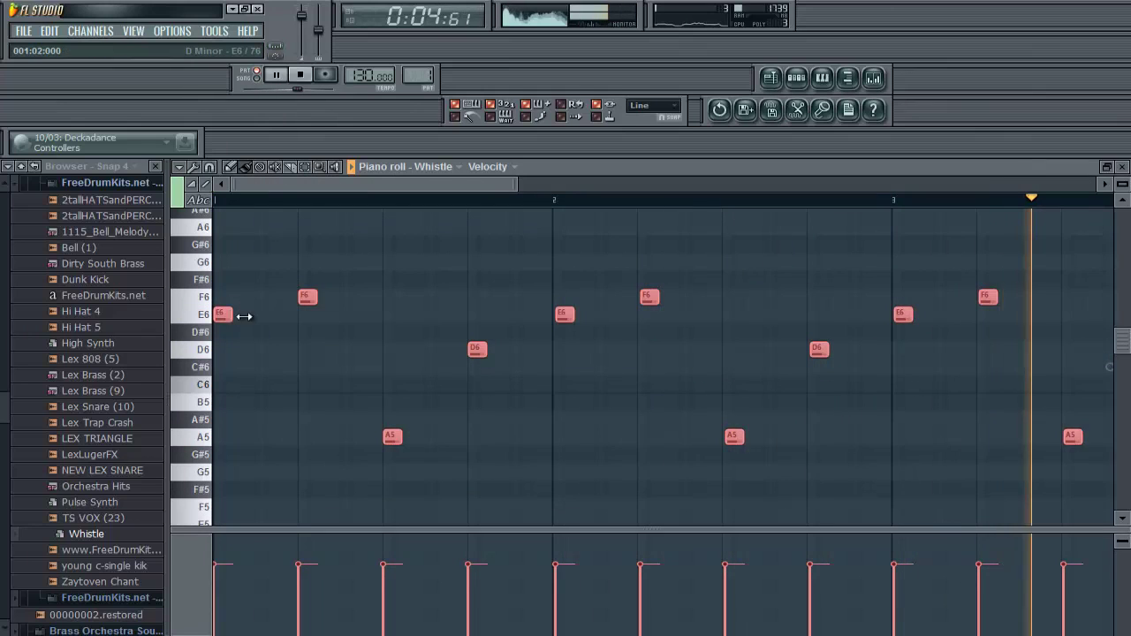
pyautogui.moveTo(229, 314); pyautogui.dragTo(301, 325)
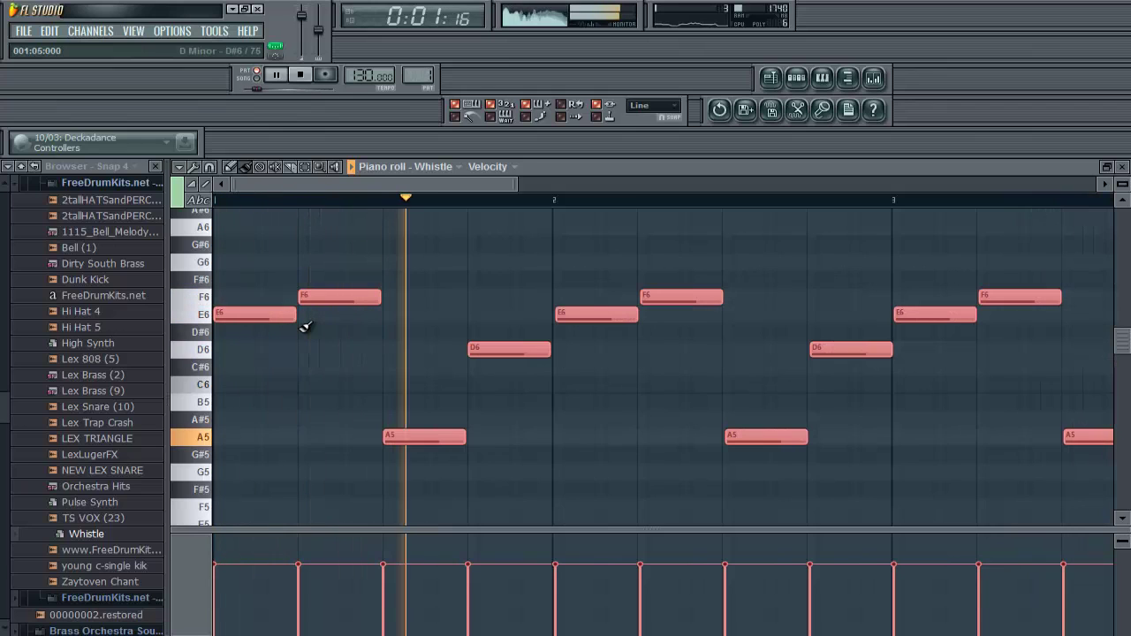
# In the Whistle channel's settings, set maximum polyphony to 99, enable Mono and adjust the portamento slide time.
pyautogui.press('F6')
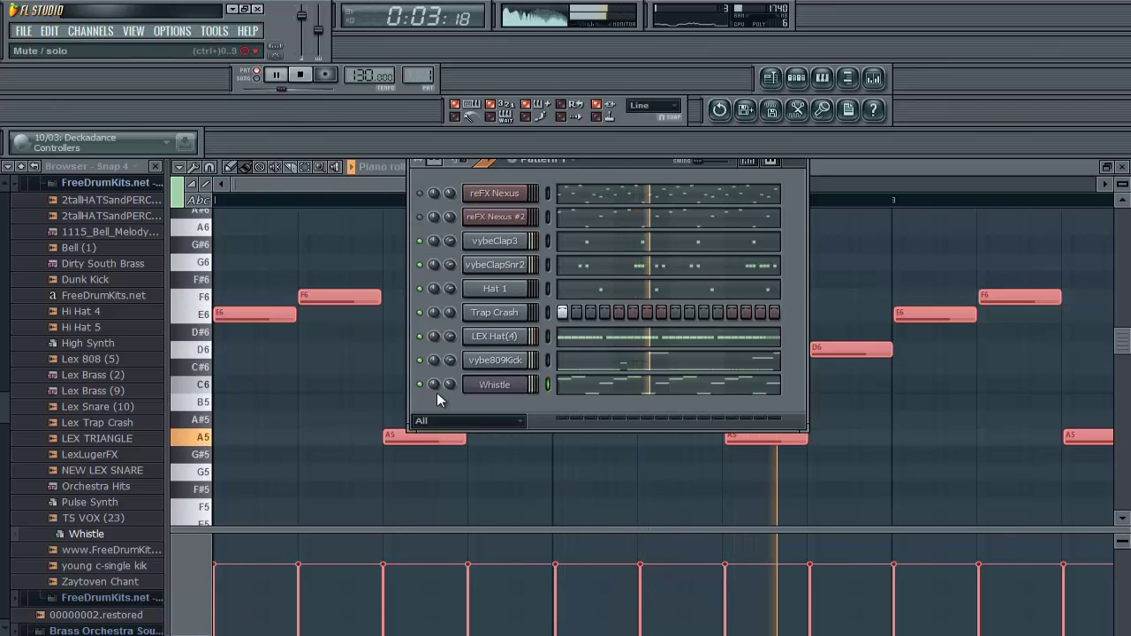
pyautogui.click(507, 391)
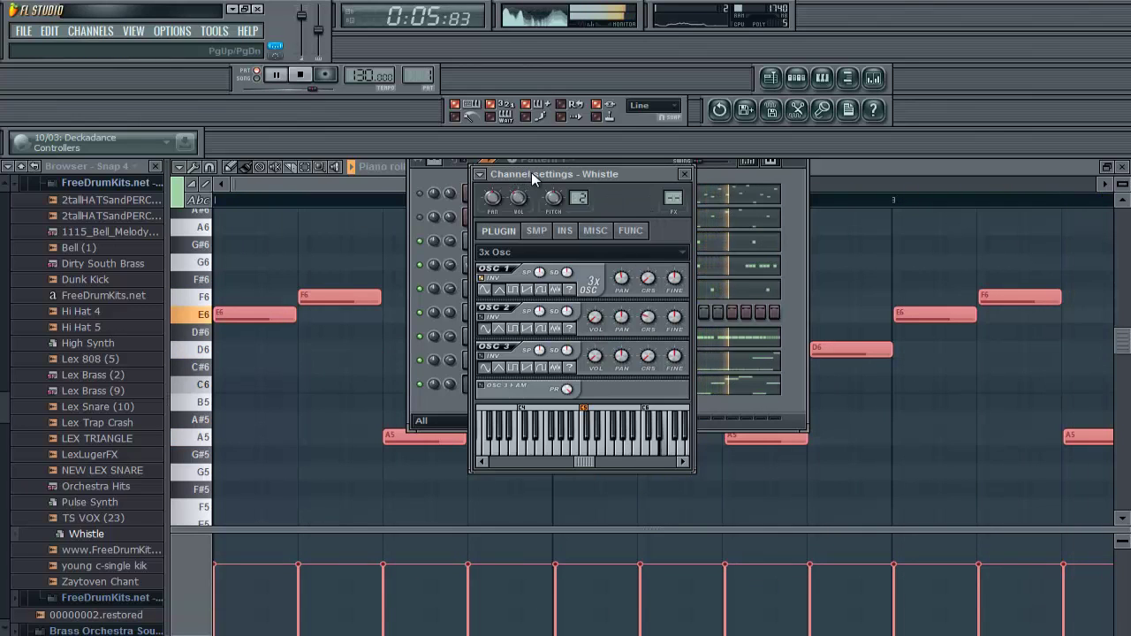
pyautogui.moveTo(531, 173); pyautogui.dragTo(548, 158)
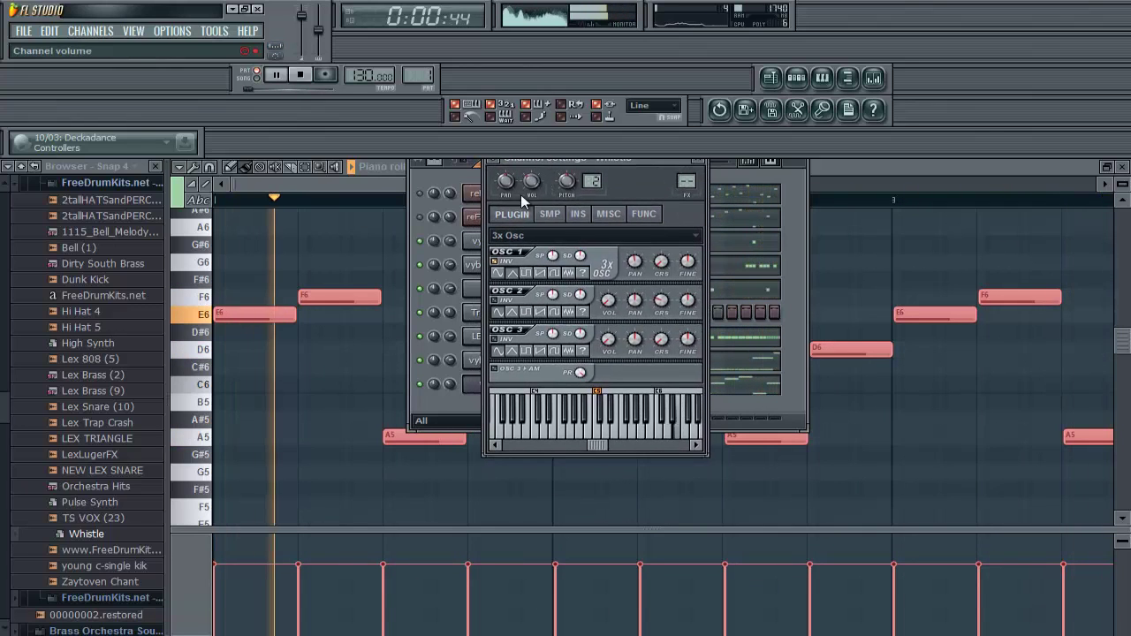
pyautogui.click(550, 217)
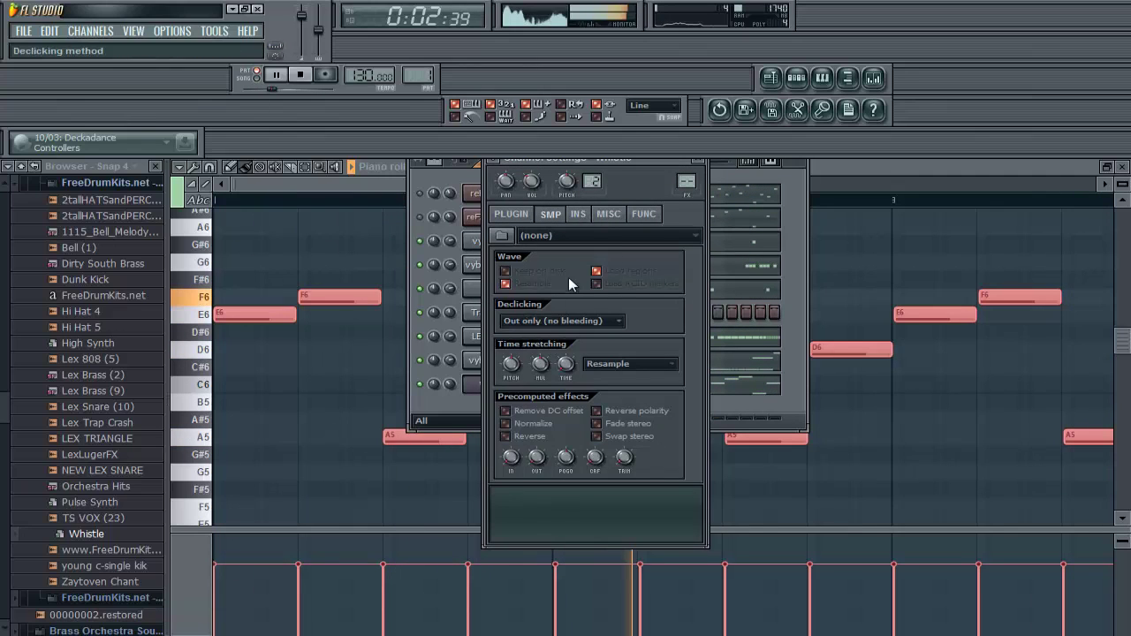
pyautogui.click(589, 219)
pyautogui.click(608, 215)
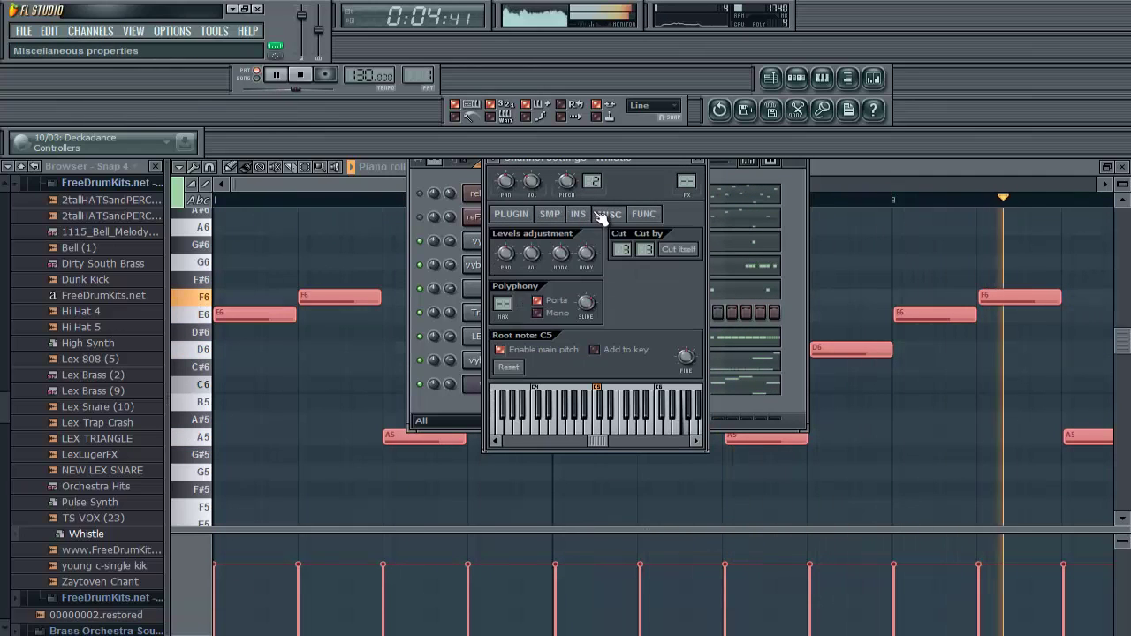
pyautogui.moveTo(503, 304); pyautogui.dragTo(535, 48)
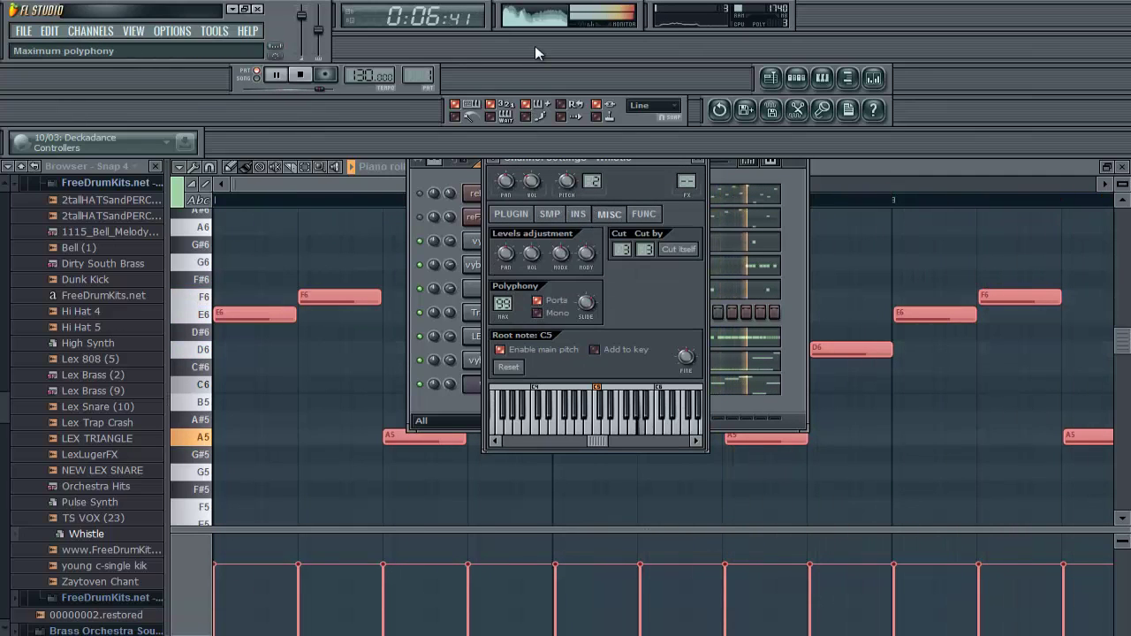
pyautogui.click(551, 314)
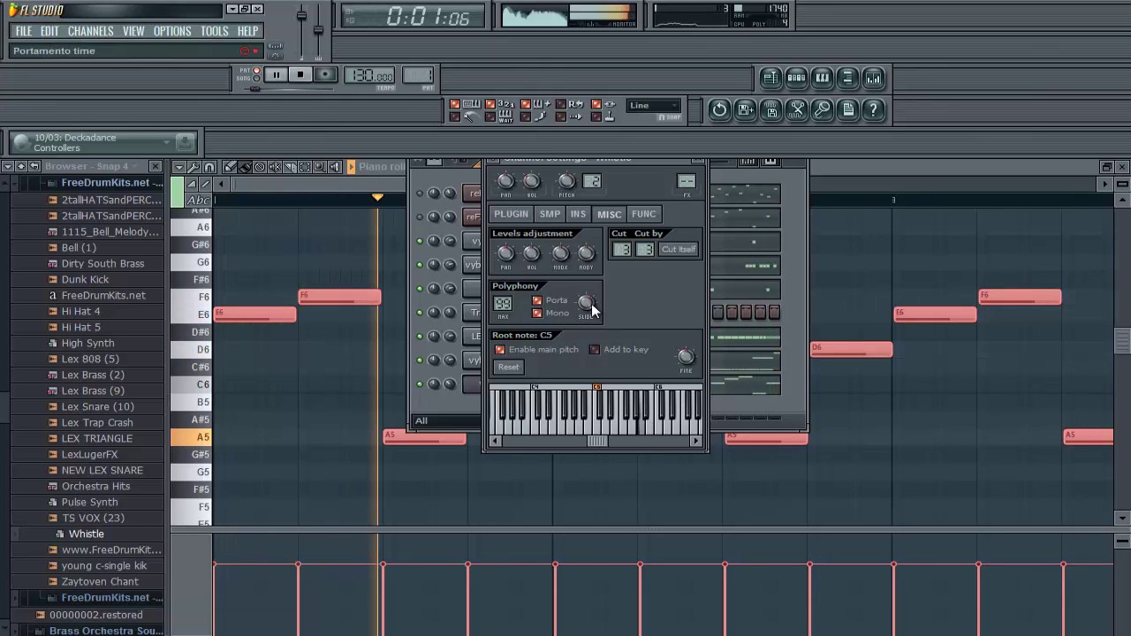
pyautogui.moveTo(591, 303); pyautogui.dragTo(600, 279)
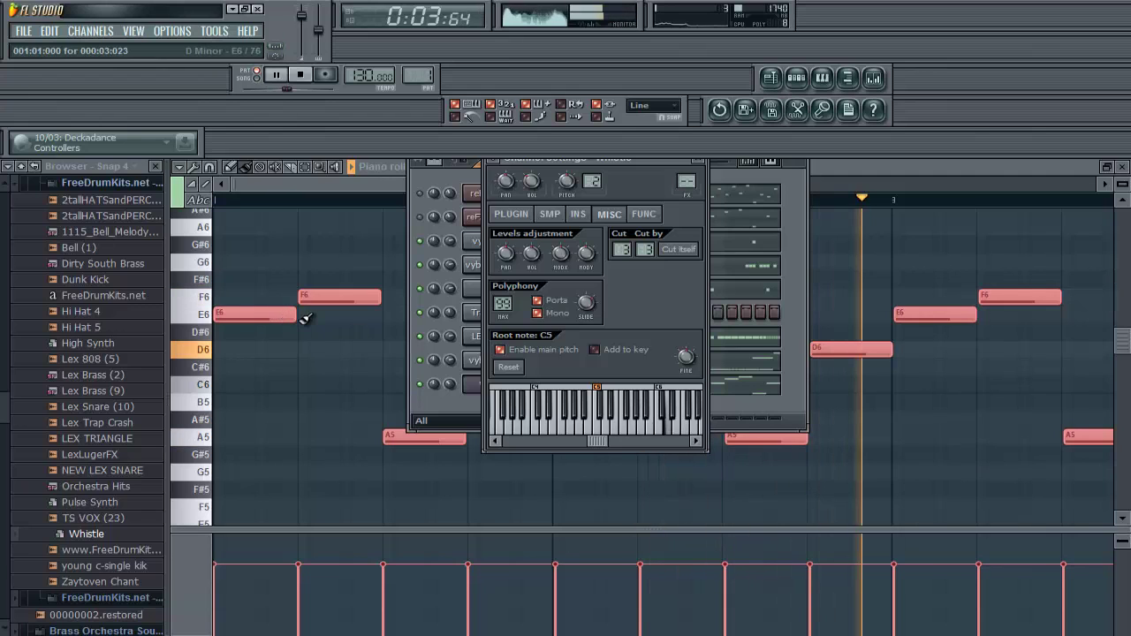
# Extend all Whistle notes slightly so they overlap, and trim the final D6 to end before bar 5.
pyautogui.moveTo(294, 316); pyautogui.dragTo(307, 318)
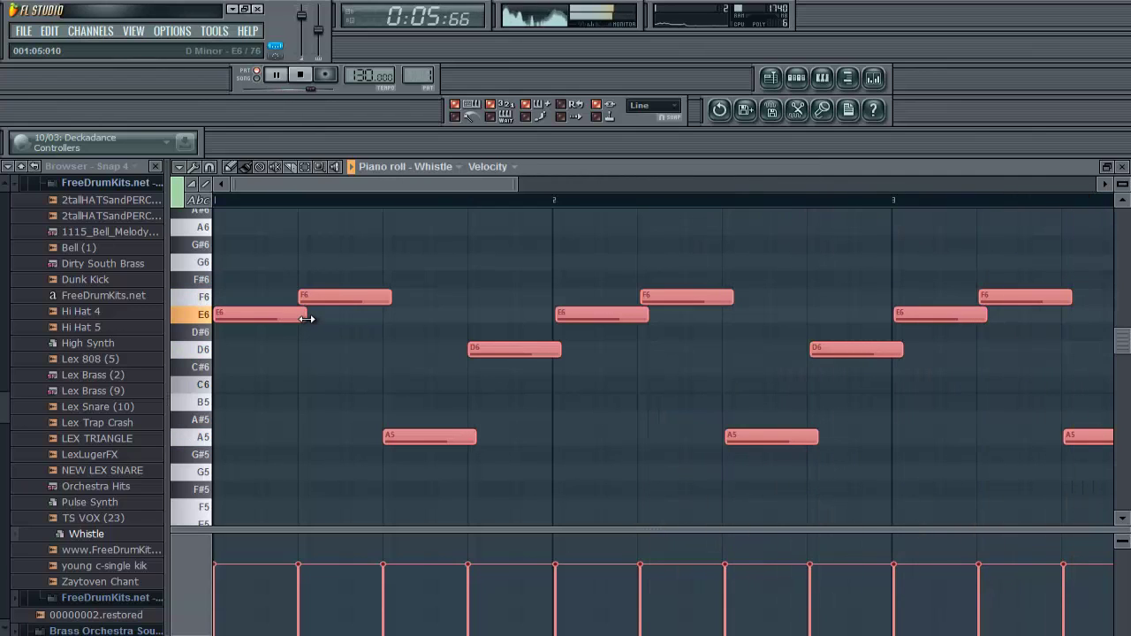
pyautogui.press('F6')
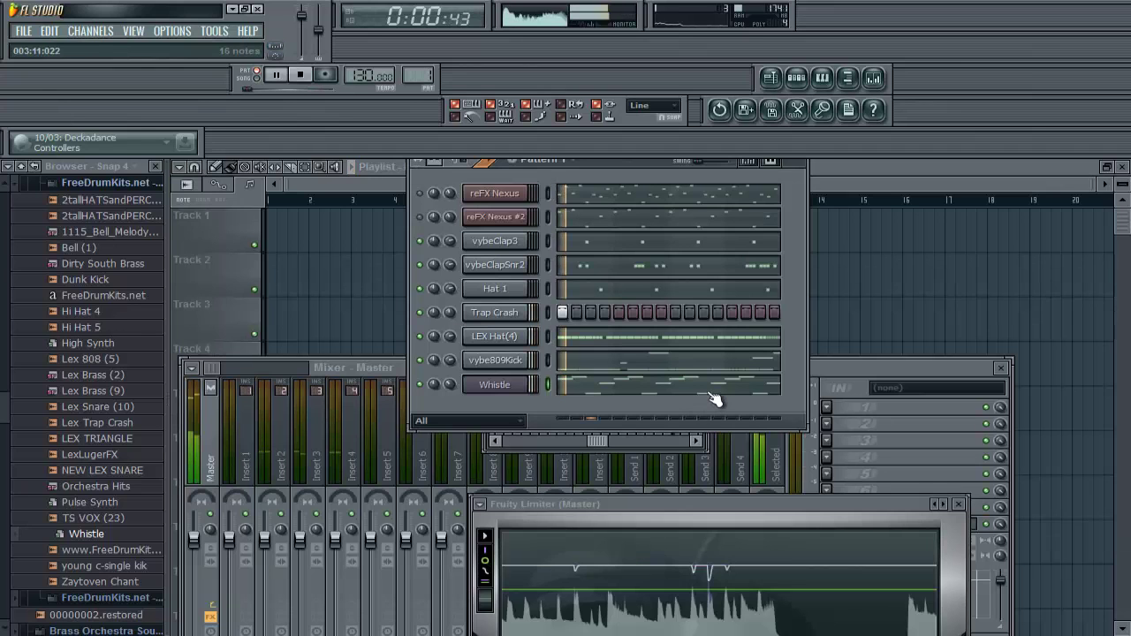
pyautogui.press('F7')
pyautogui.moveTo(457, 181); pyautogui.dragTo(715, 212)
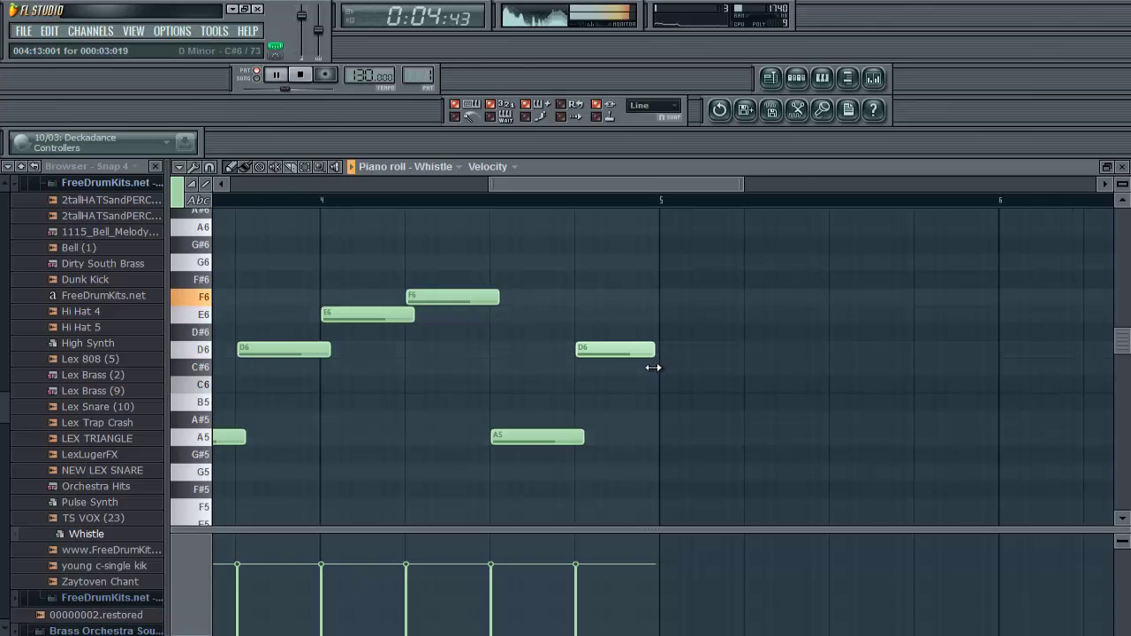
# Unmute the original reFX Nexus and adjust the Whistle channel's volume.
pyautogui.press('F6')
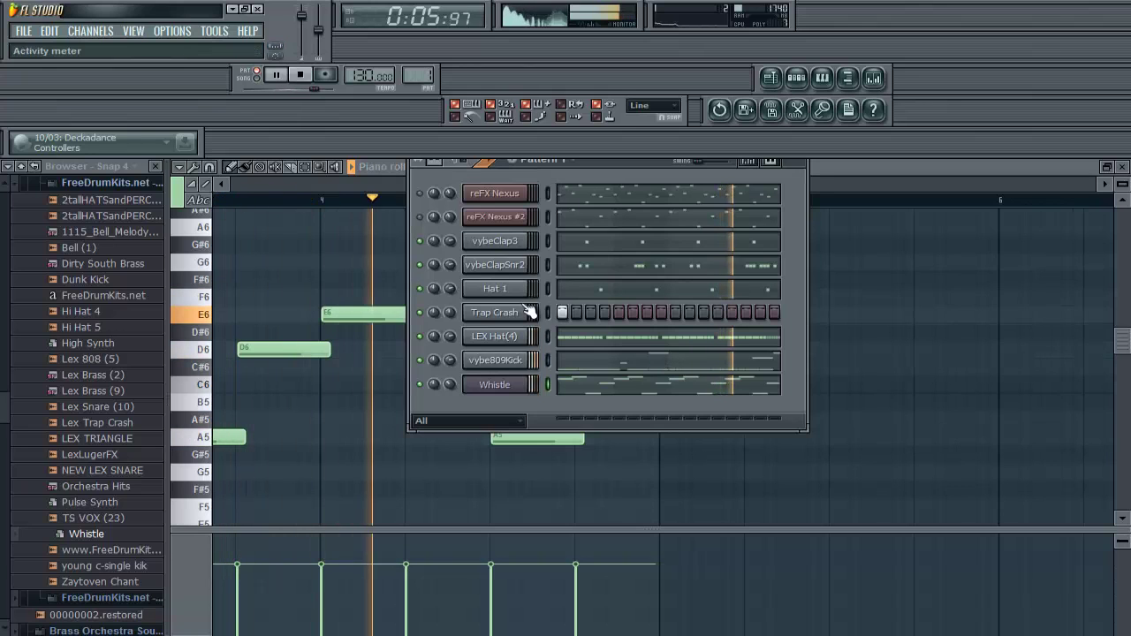
pyautogui.click(421, 192)
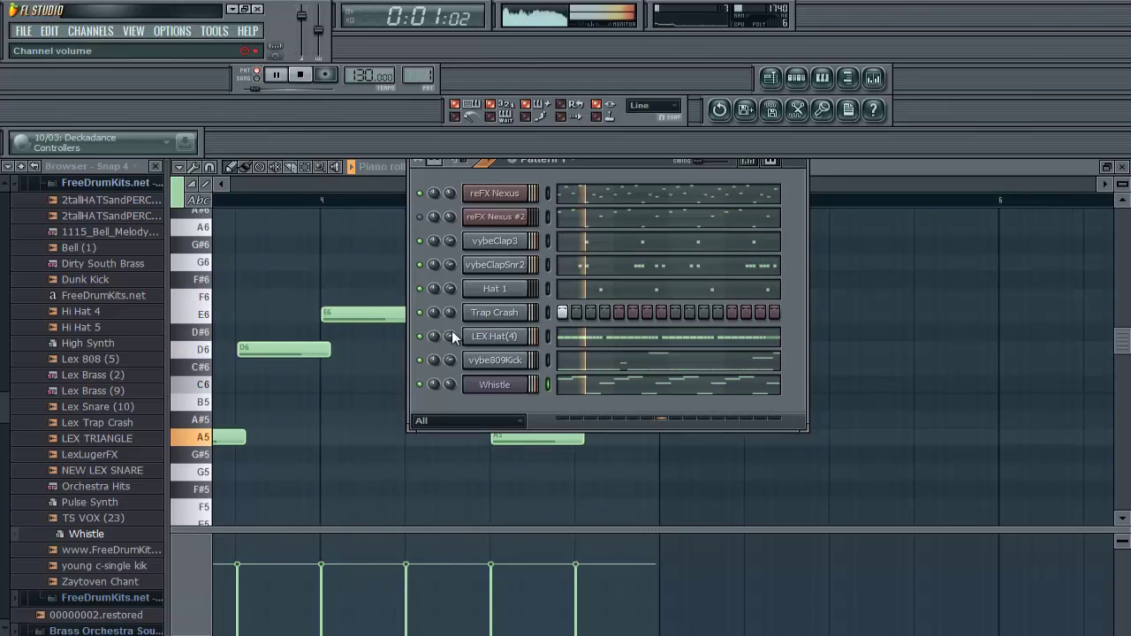
pyautogui.moveTo(449, 381)
pyautogui.mouseDown()
pyautogui.moveTo(445, 390)
pyautogui.moveTo(447, 378)
pyautogui.mouseUp()
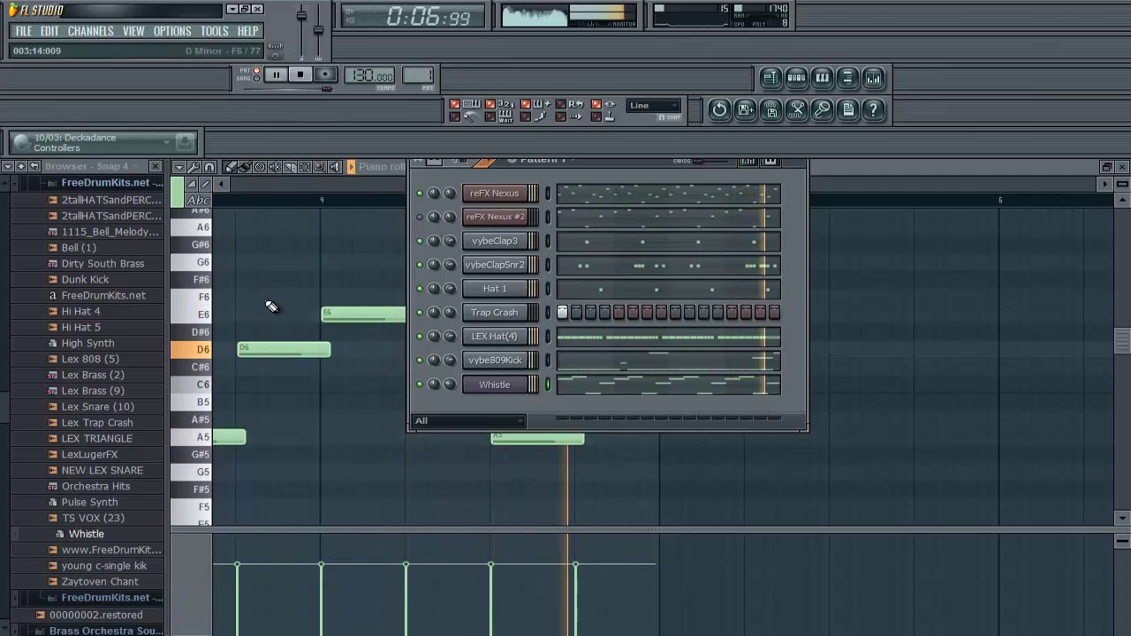
# Audition LEX TRIANGLE, add it as a new channel below Whistle and open its piano roll at bar 1.
pyautogui.click(129, 439)
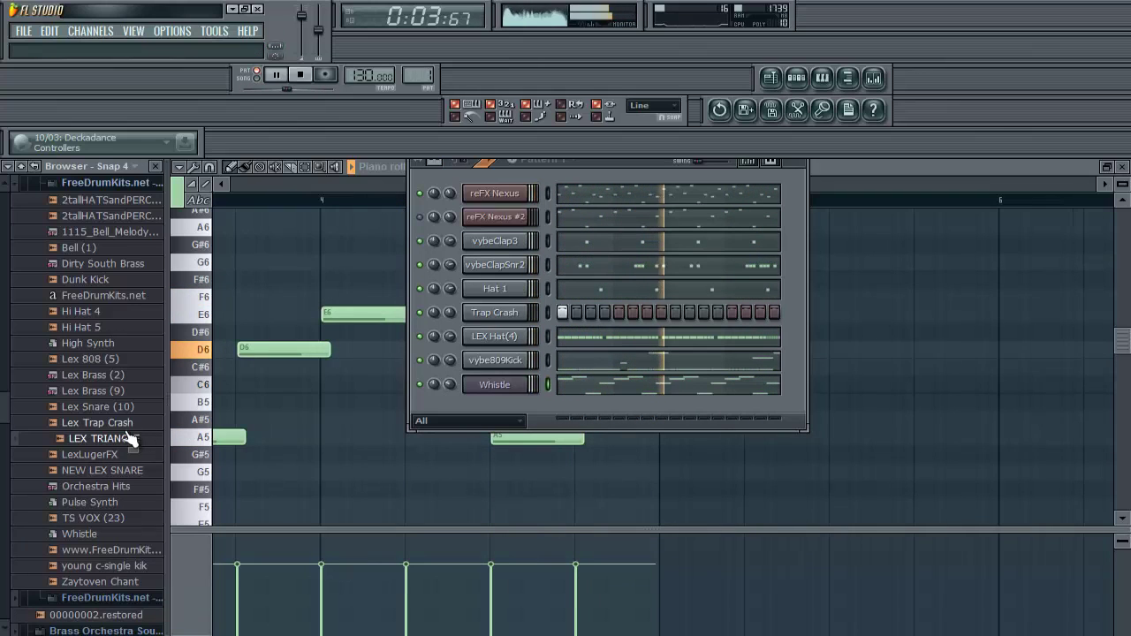
pyautogui.press('Up')
pyautogui.click(129, 440)
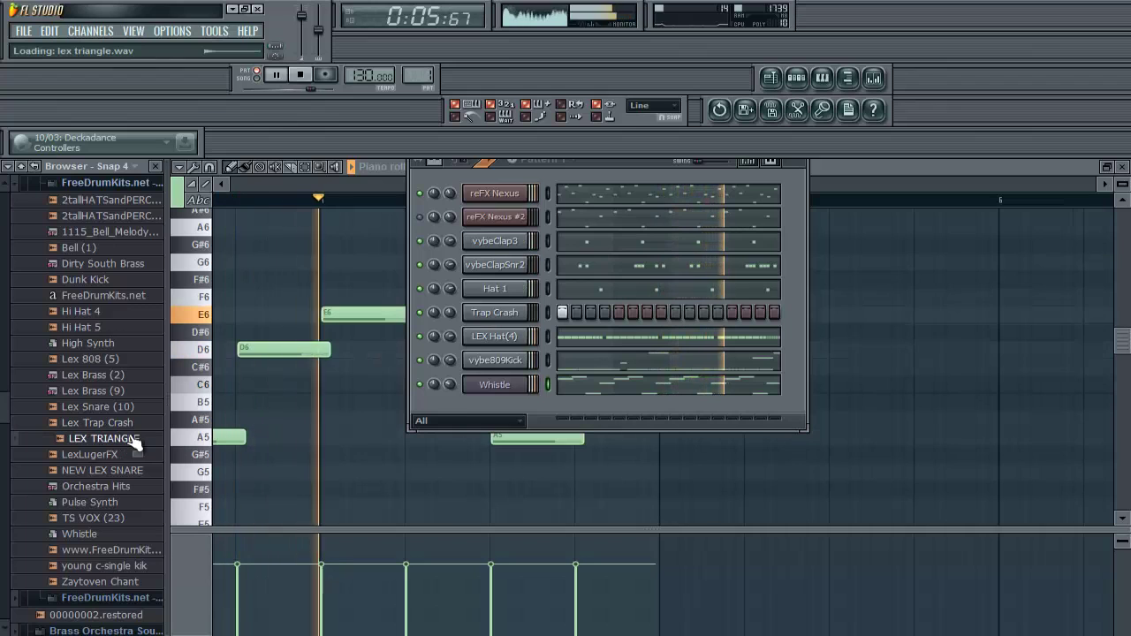
pyautogui.moveTo(133, 442); pyautogui.dragTo(468, 415)
pyautogui.click(468, 411)
pyautogui.rightClick(471, 406)
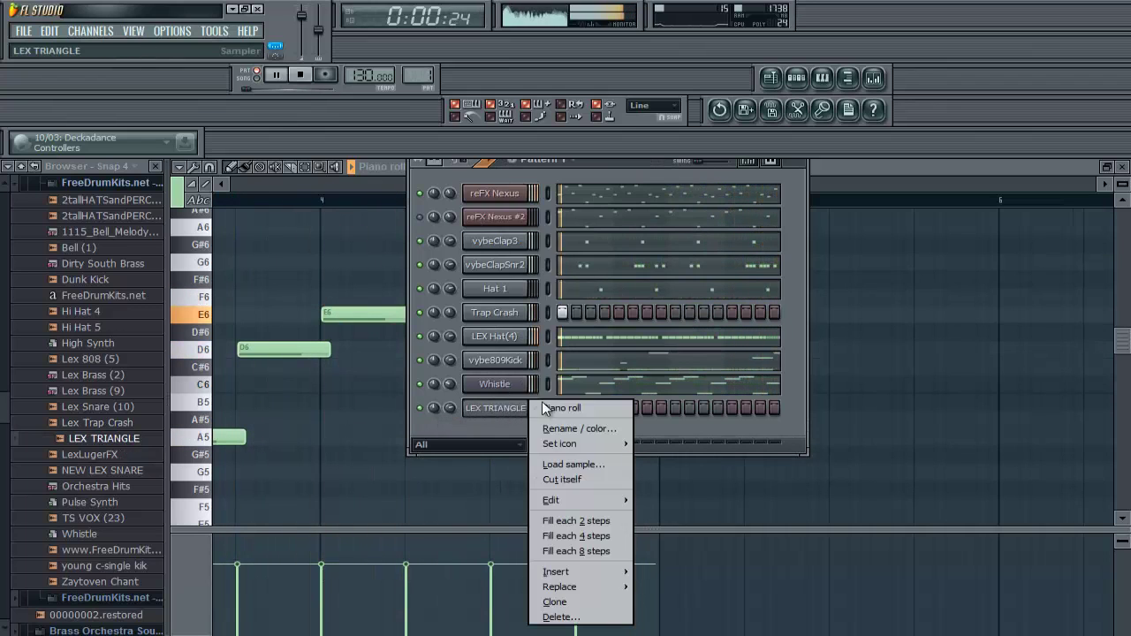
pyautogui.click(542, 403)
pyautogui.click(244, 183)
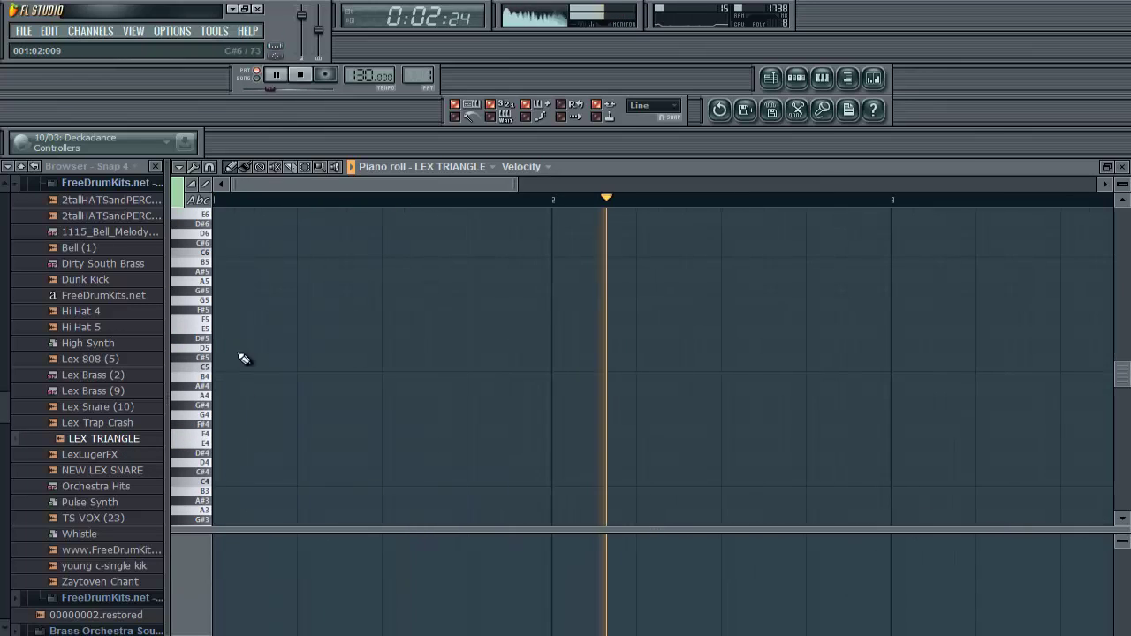
# Fill bars 1 to 4 with back-to-back one-beat C5 notes for LEX TRIANGLE, removing the extra note at bar 5.
pyautogui.click(223, 367)
pyautogui.moveTo(255, 369); pyautogui.dragTo(220, 368)
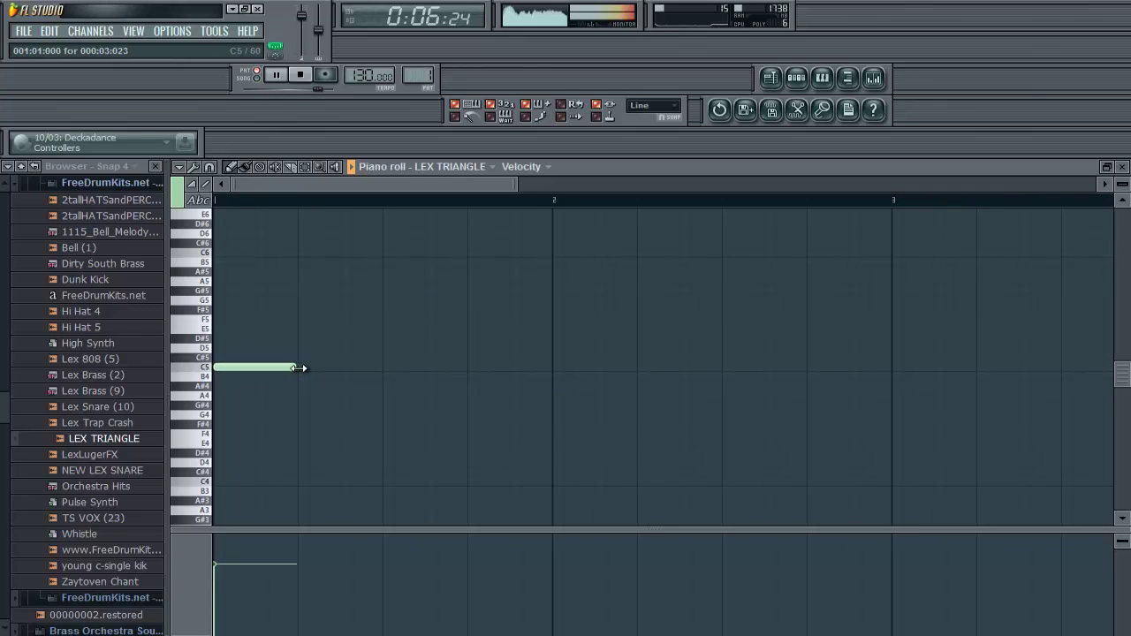
pyautogui.rightClick(222, 368)
pyautogui.moveTo(221, 367); pyautogui.dragTo(1122, 386)
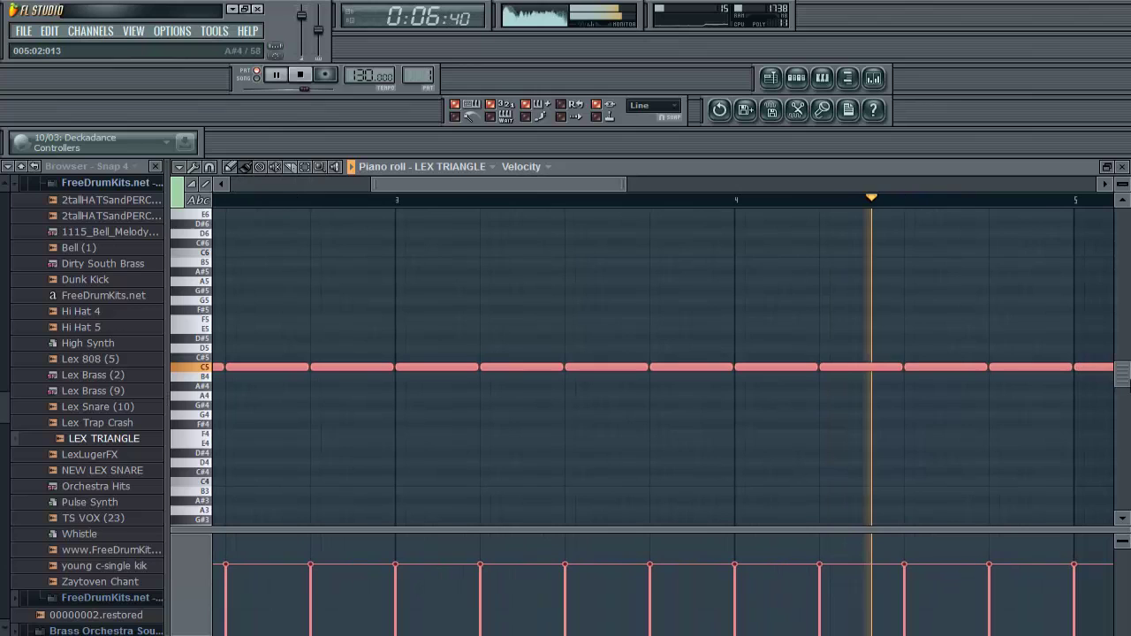
pyautogui.rightClick(1103, 367)
pyautogui.moveTo(466, 186); pyautogui.dragTo(299, 189)
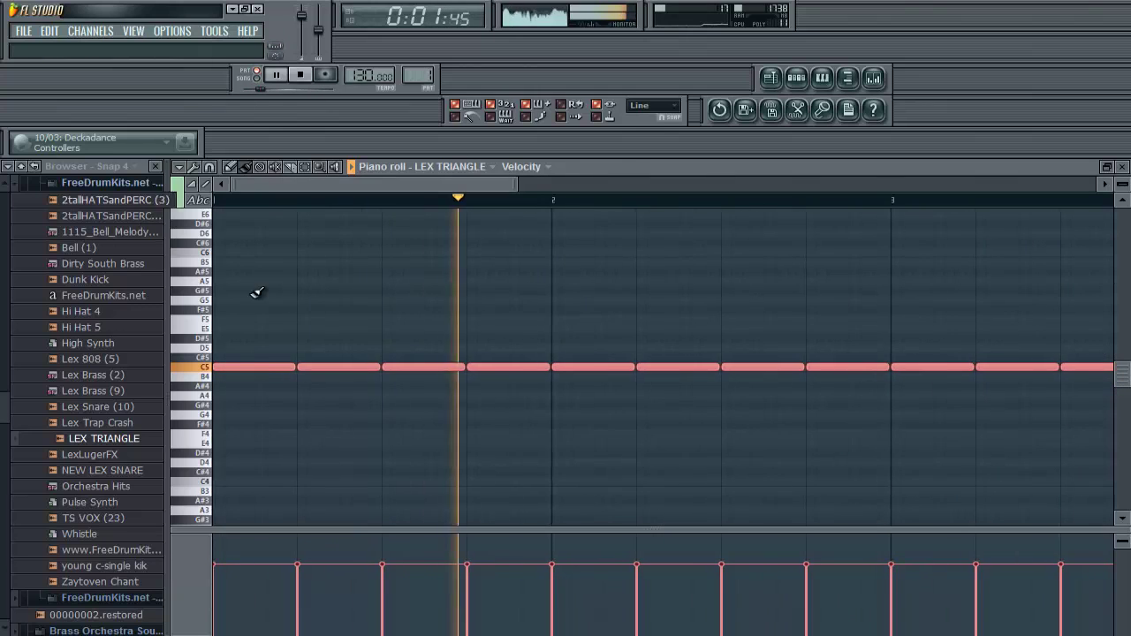
pyautogui.click(347, 364)
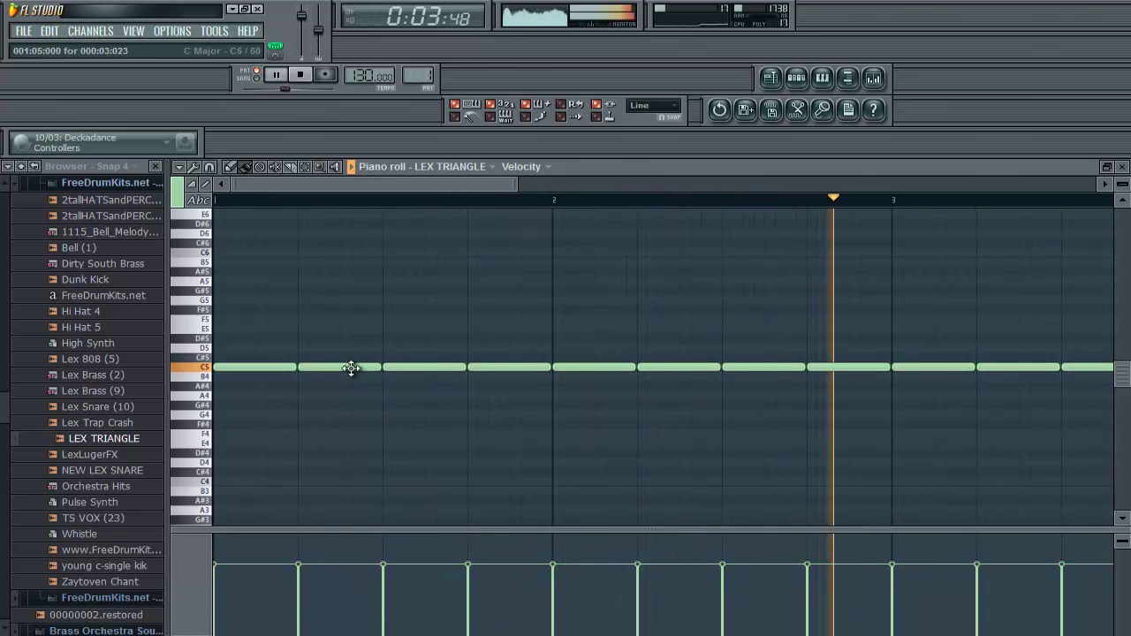
# Delete every second LEX TRIANGLE note through bars 1 to 4, keeping the C5 notes on beats 1 and 3, and close the piano roll.
pyautogui.rightClick(347, 366)
pyautogui.rightClick(495, 366)
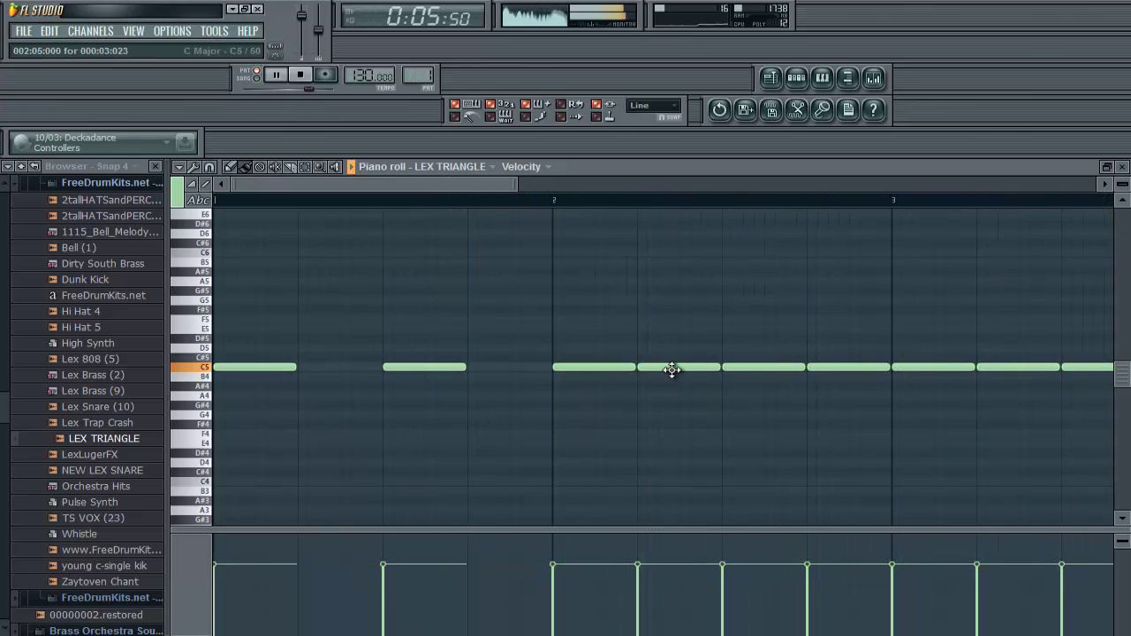
pyautogui.rightClick(1012, 364)
pyautogui.moveTo(489, 181); pyautogui.dragTo(644, 196)
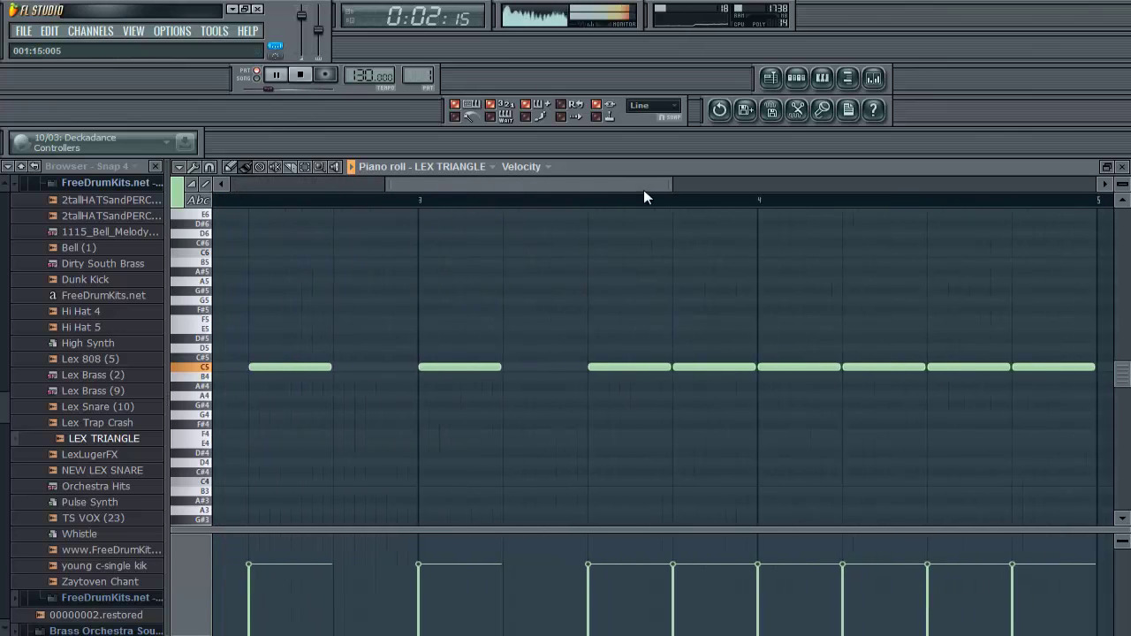
pyautogui.rightClick(711, 367)
pyautogui.rightClick(875, 367)
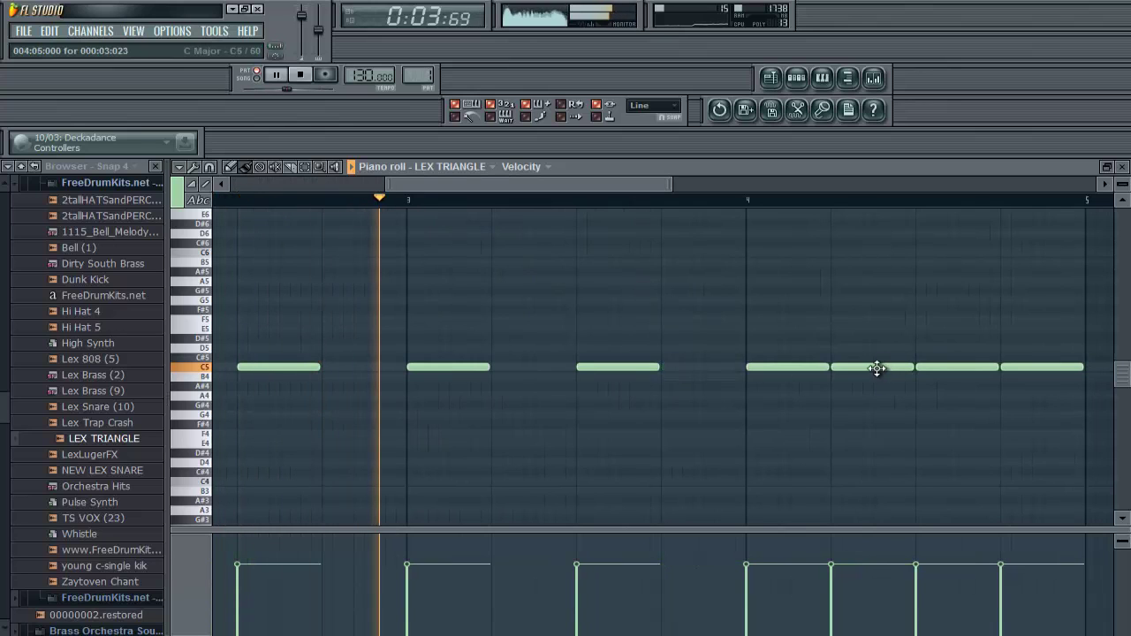
pyautogui.rightClick(1011, 365)
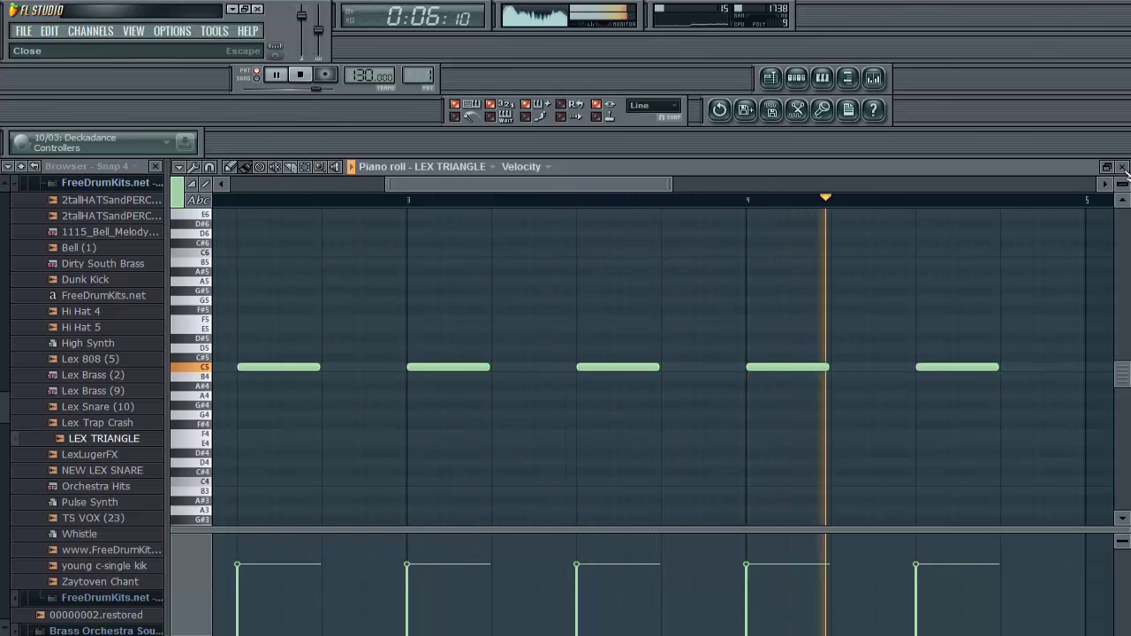
pyautogui.click(1122, 166)
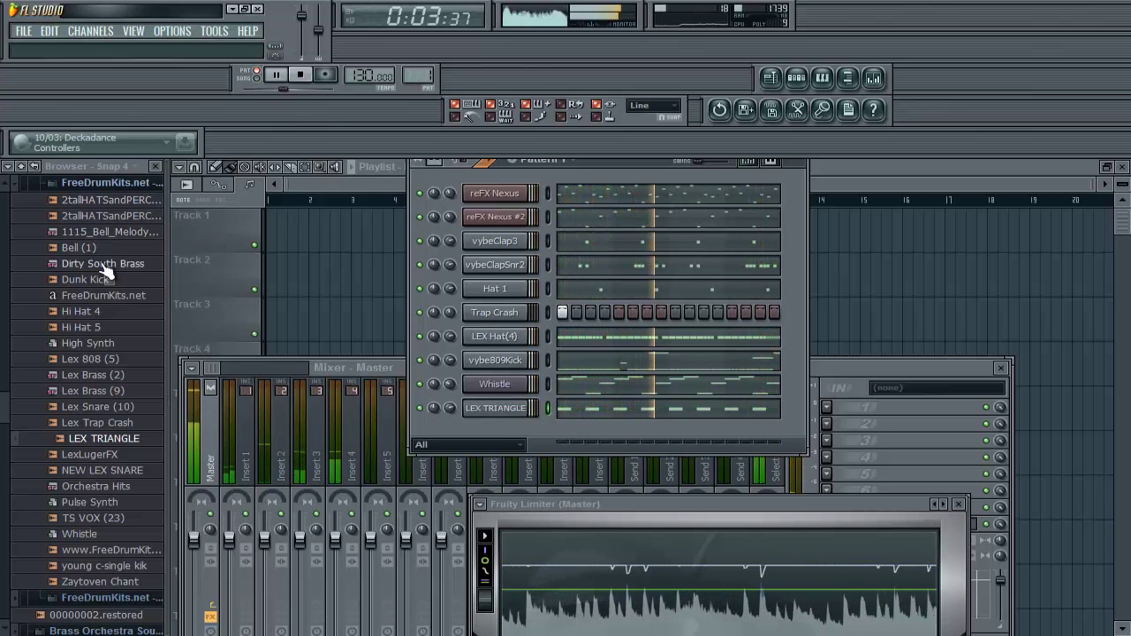
# Add Dirty South Brass as a new channel below LEX TRIANGLE, lower its volume to about 17% and audition its sound.
pyautogui.moveTo(102, 268); pyautogui.dragTo(448, 430)
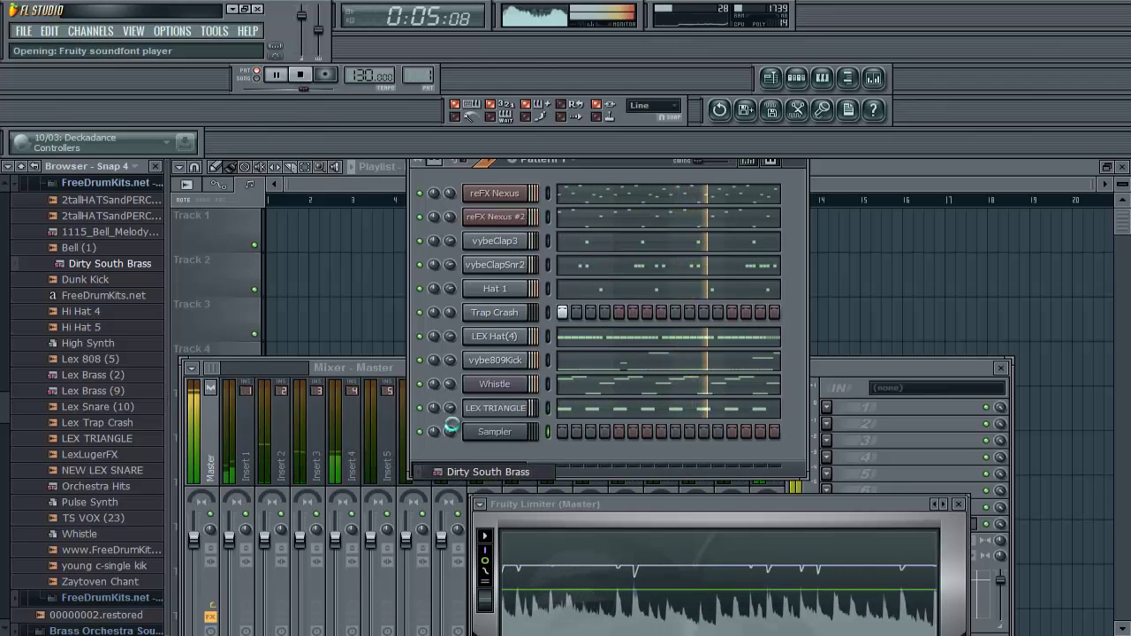
pyautogui.click(456, 390)
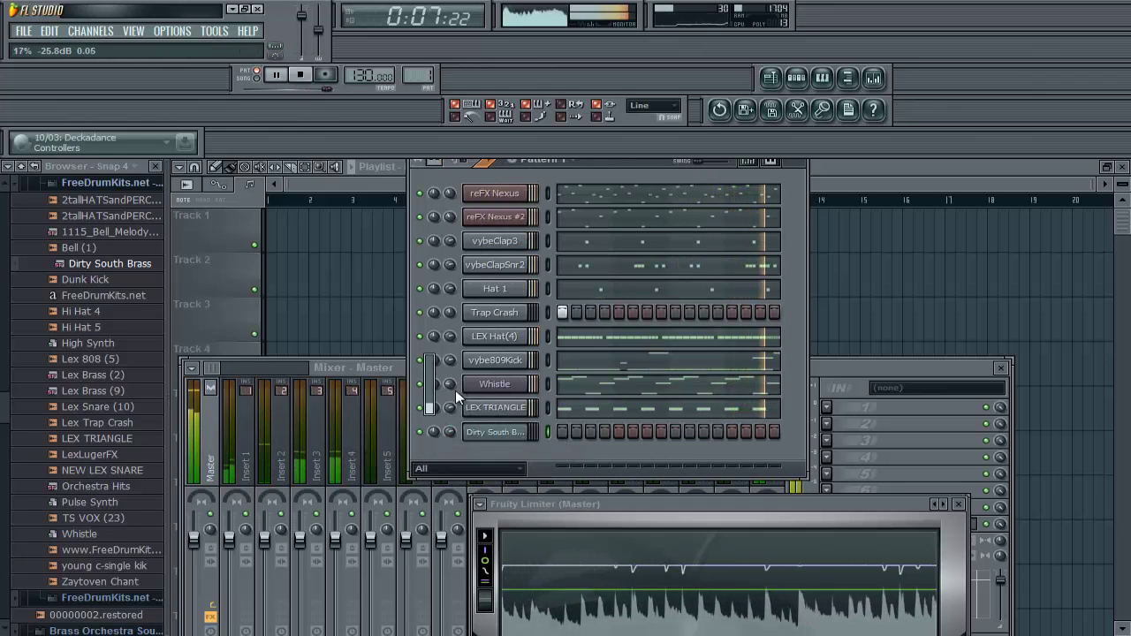
pyautogui.click(481, 431)
pyautogui.click(475, 433)
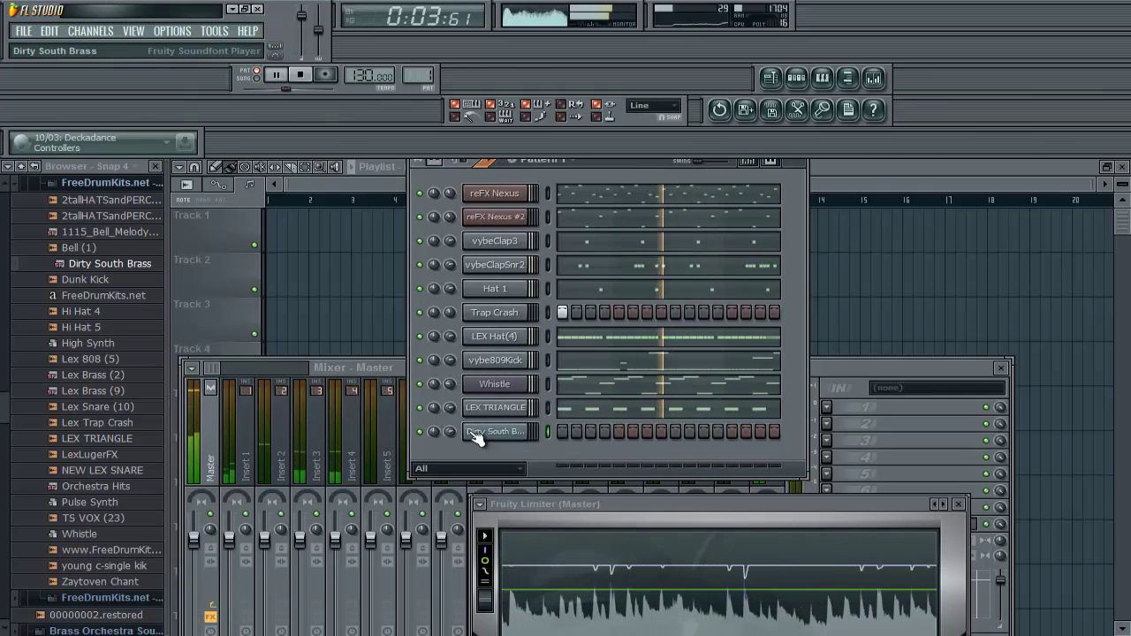
pyautogui.click(476, 432)
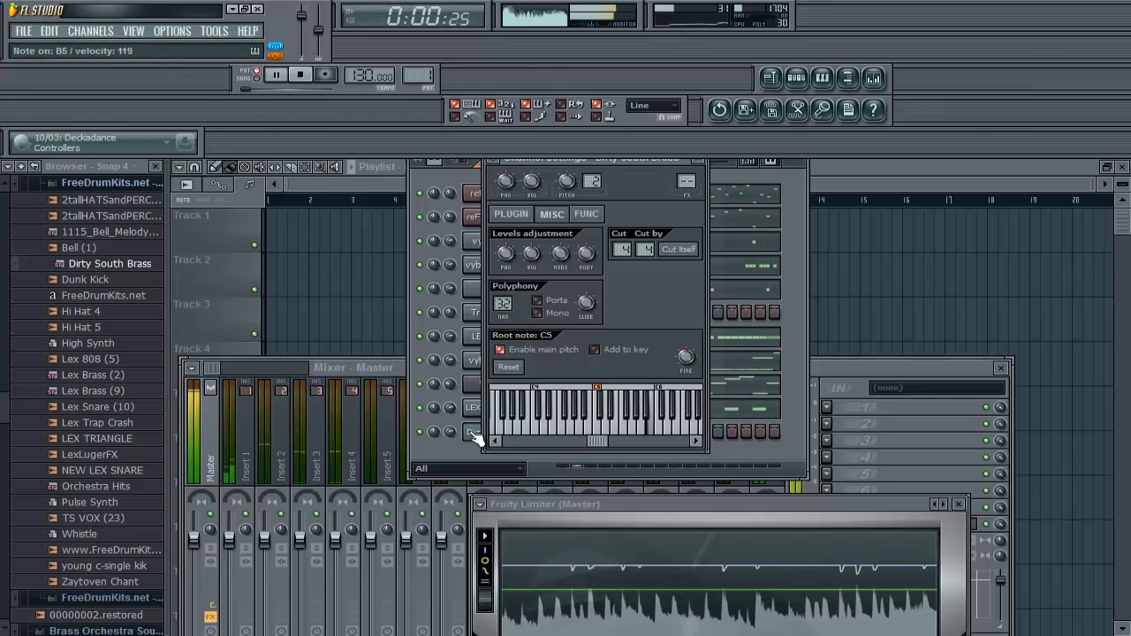
pyautogui.click(439, 198)
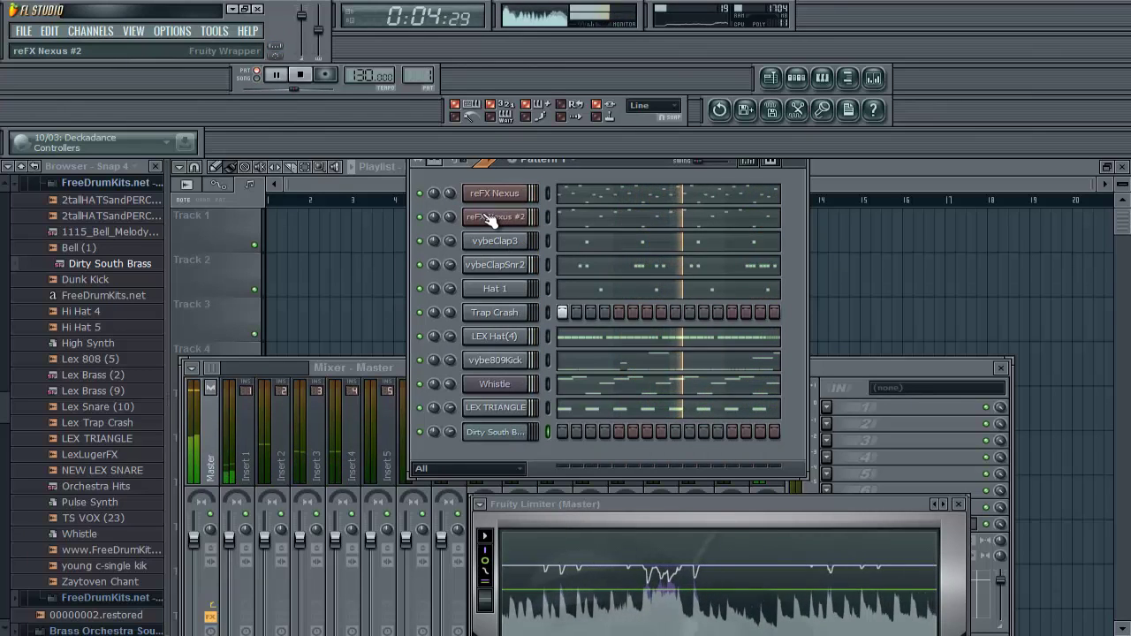
# Copy the notes of reFX Nexus #2 into the Dirty South Brass channel and mute the original reFX Nexus.
pyautogui.rightClick(488, 217)
pyautogui.moveTo(600, 293)
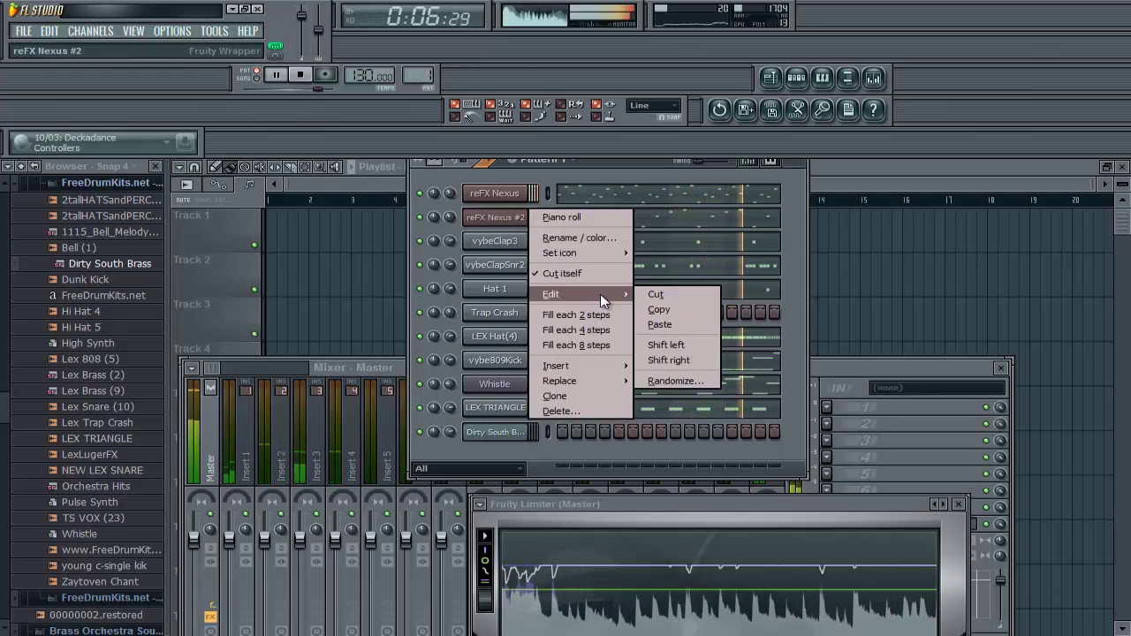
pyautogui.click(692, 311)
pyautogui.rightClick(530, 433)
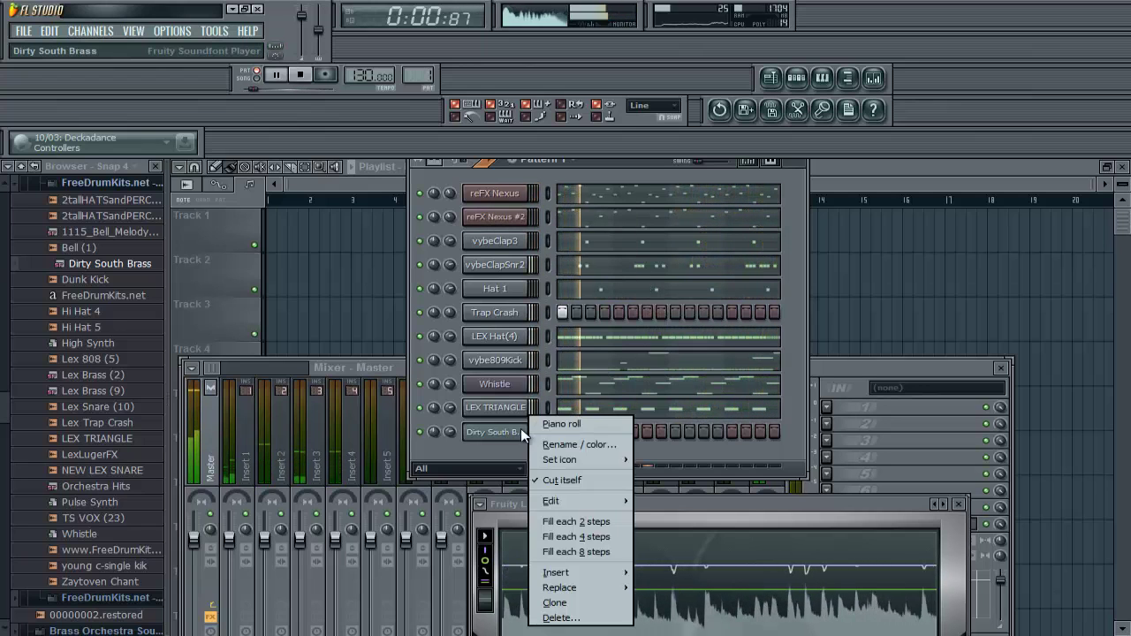
pyautogui.moveTo(581, 500)
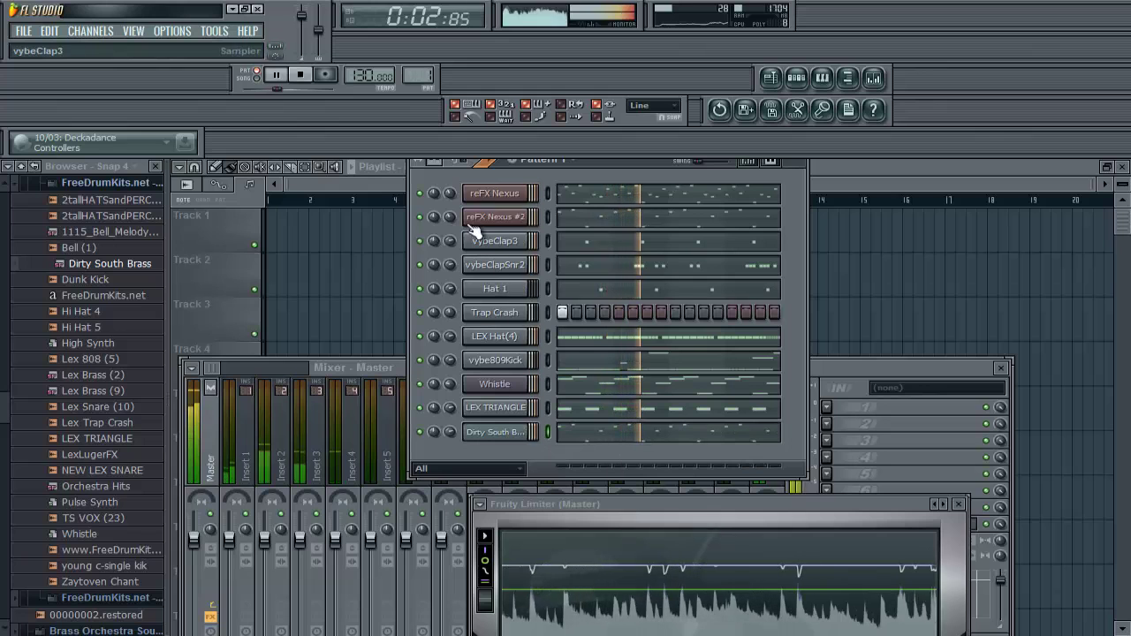
pyautogui.click(421, 193)
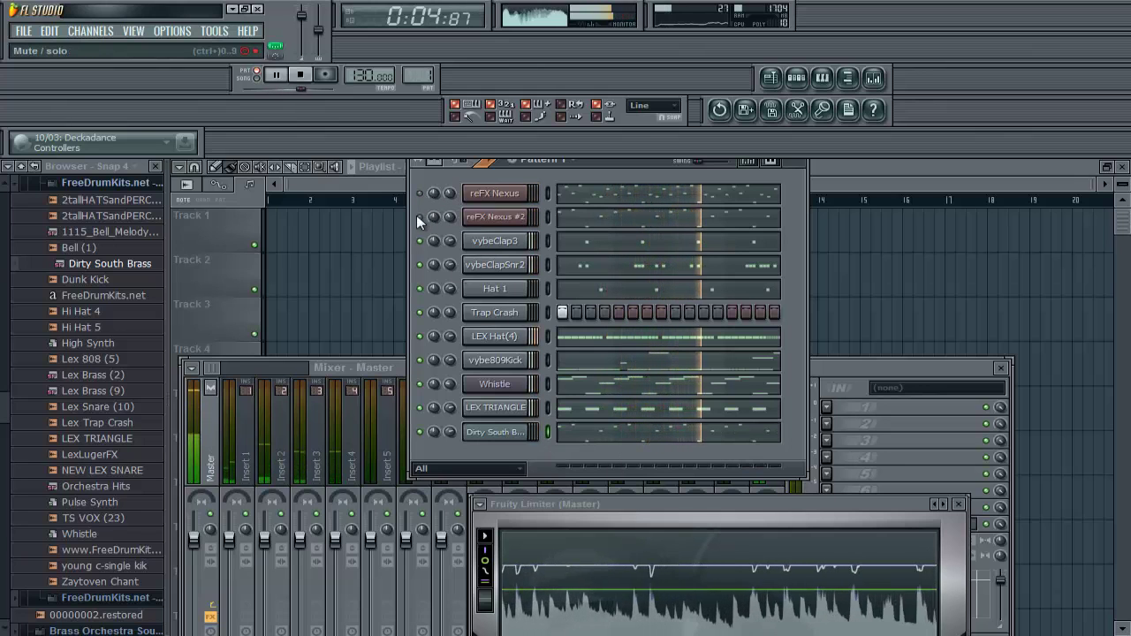
# Thin out the Dirty South Brass notes, keeping only E6 and A5 in bar 1 and E6, A5 and D6 in bar 2.
pyautogui.click(616, 435)
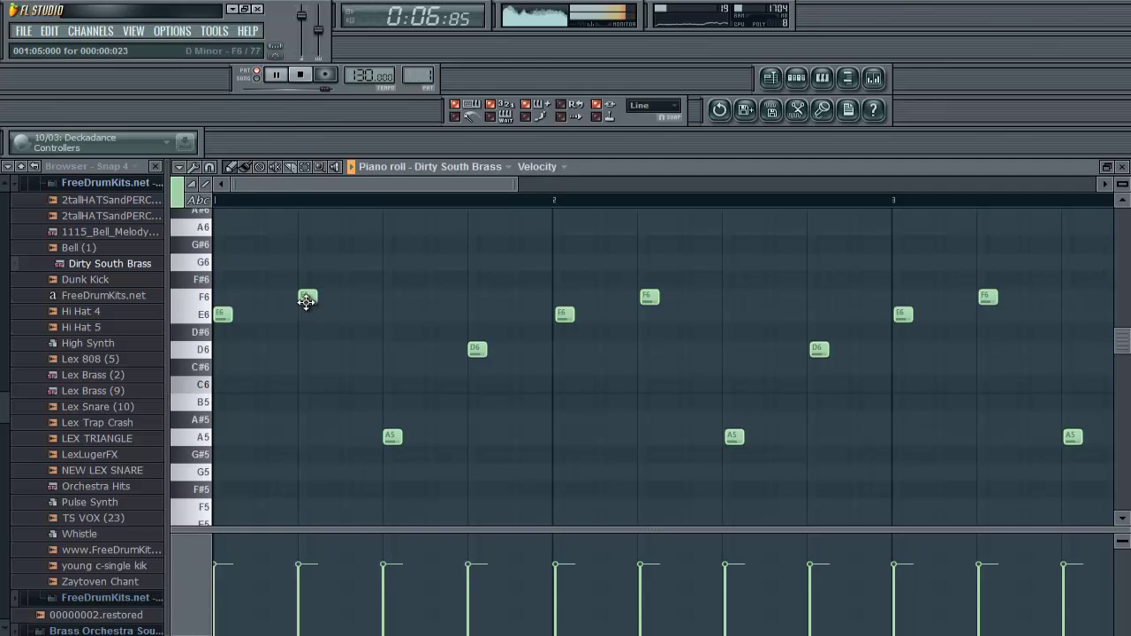
pyautogui.rightClick(476, 349)
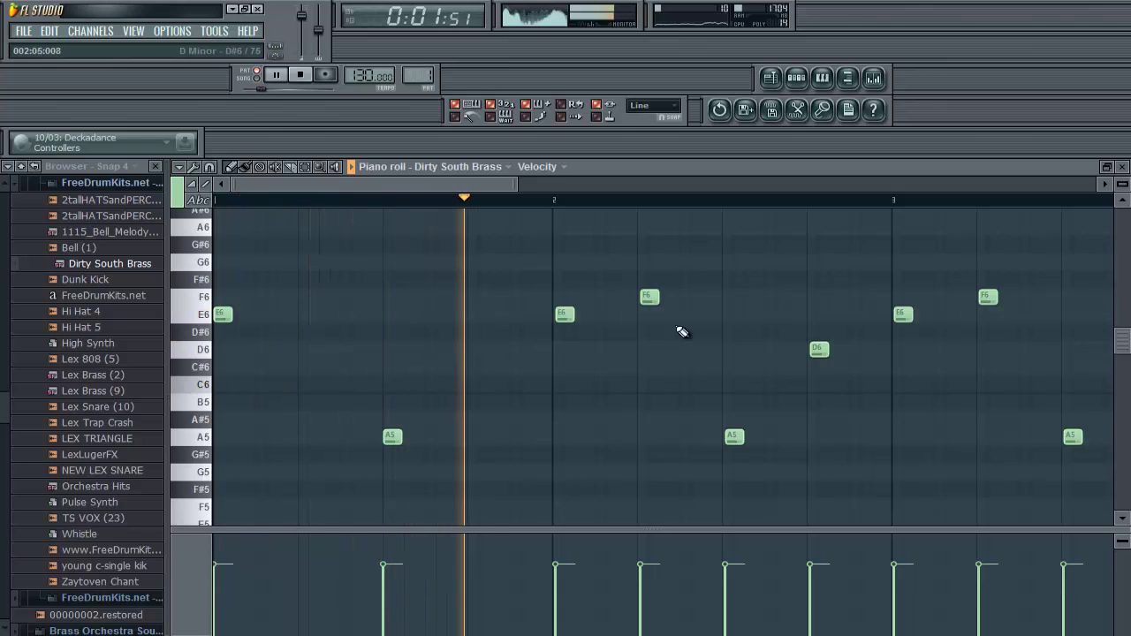
pyautogui.rightClick(650, 296)
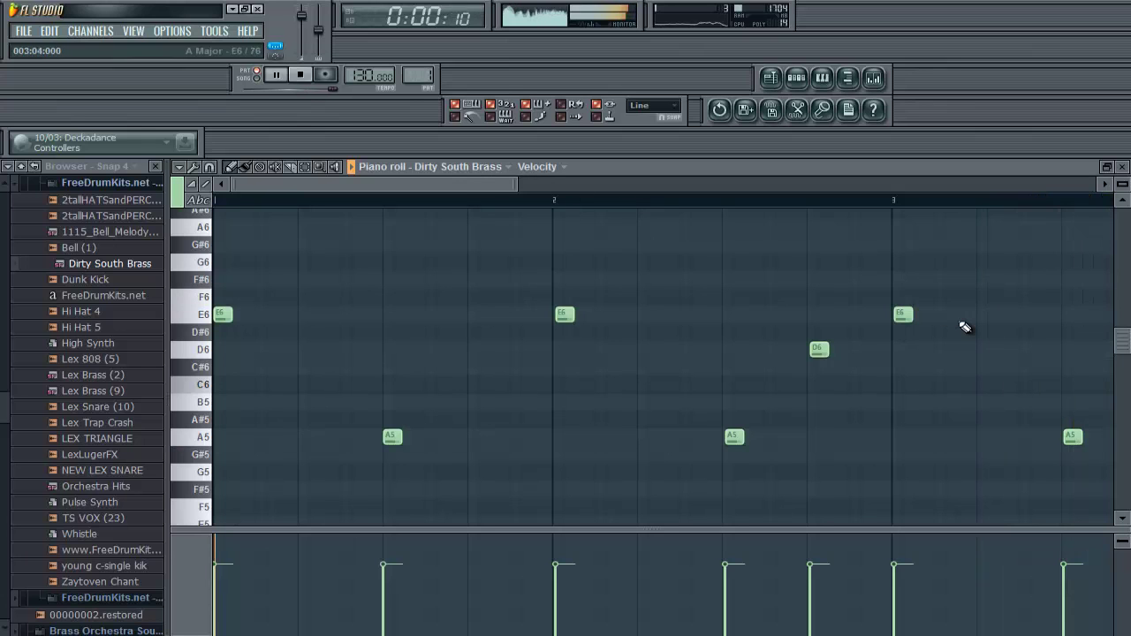
pyautogui.rightClick(901, 315)
pyautogui.rightClick(1067, 435)
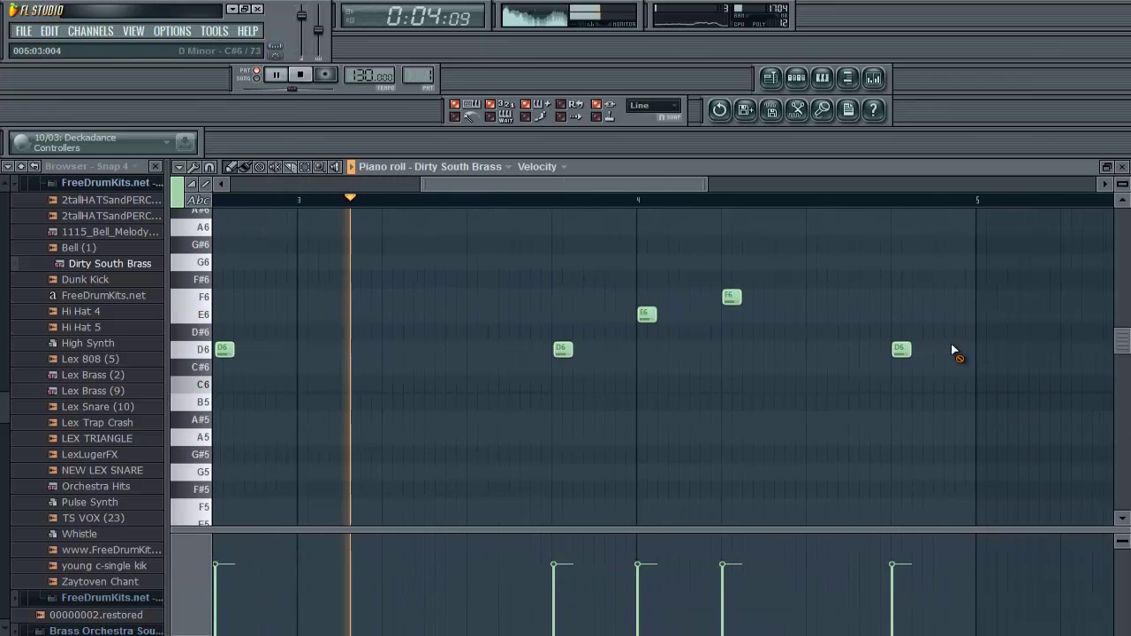
pyautogui.rightClick(902, 349)
pyautogui.rightClick(647, 313)
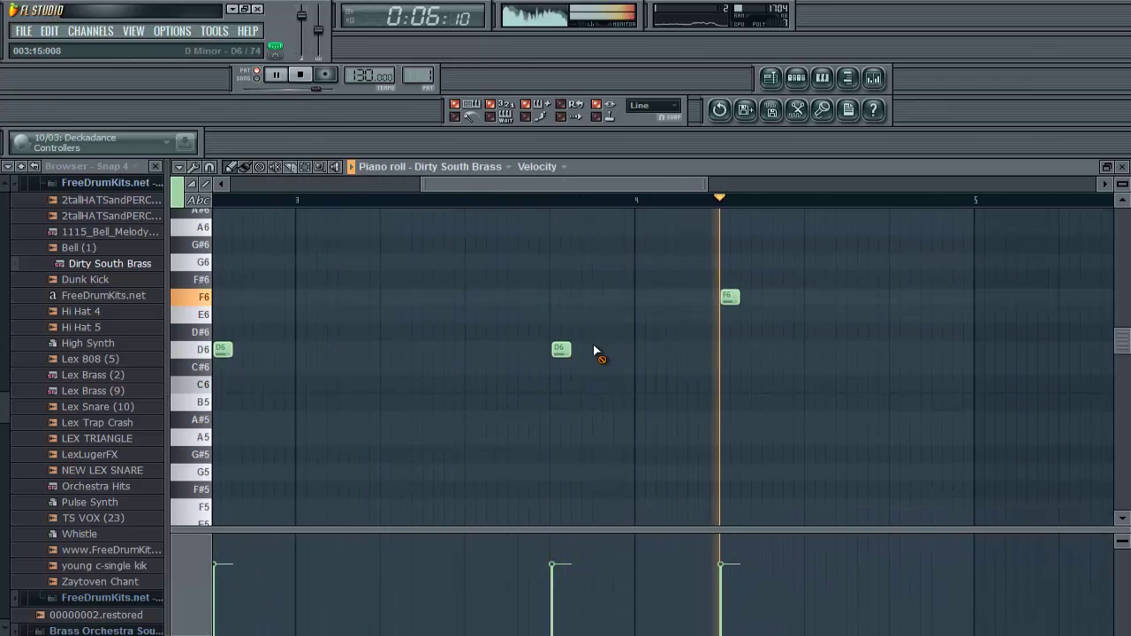
pyautogui.rightClick(560, 349)
pyautogui.rightClick(730, 297)
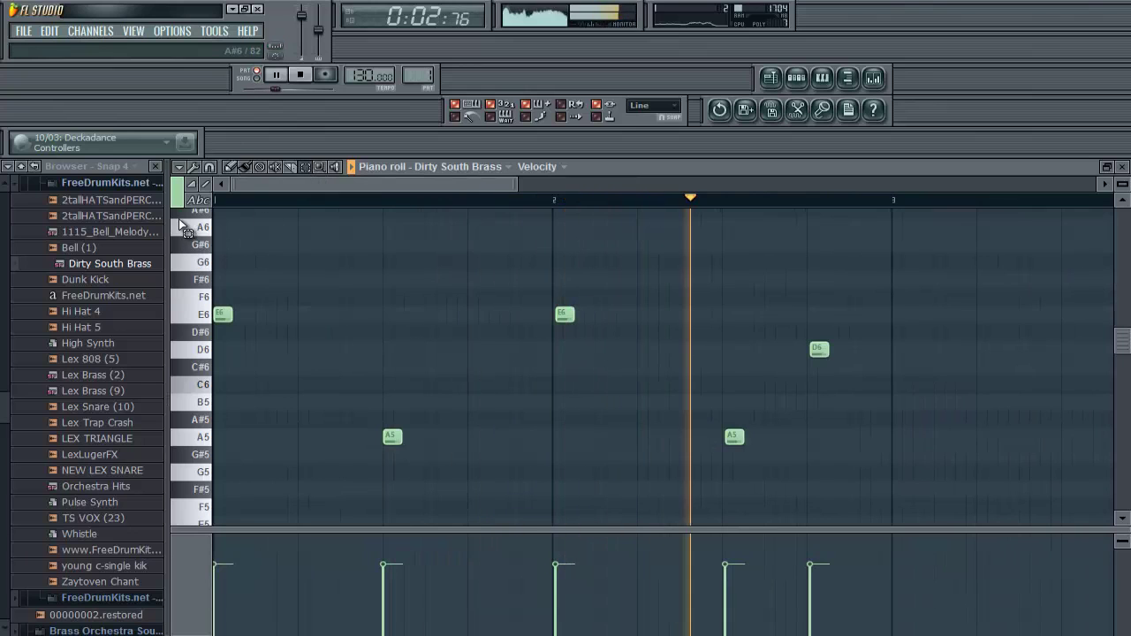
# Stretch all Dirty South Brass notes to two beats, and shorten bar 2's A5 and D6 to about one beat each.
pyautogui.hotkey('ctrl', 'a')
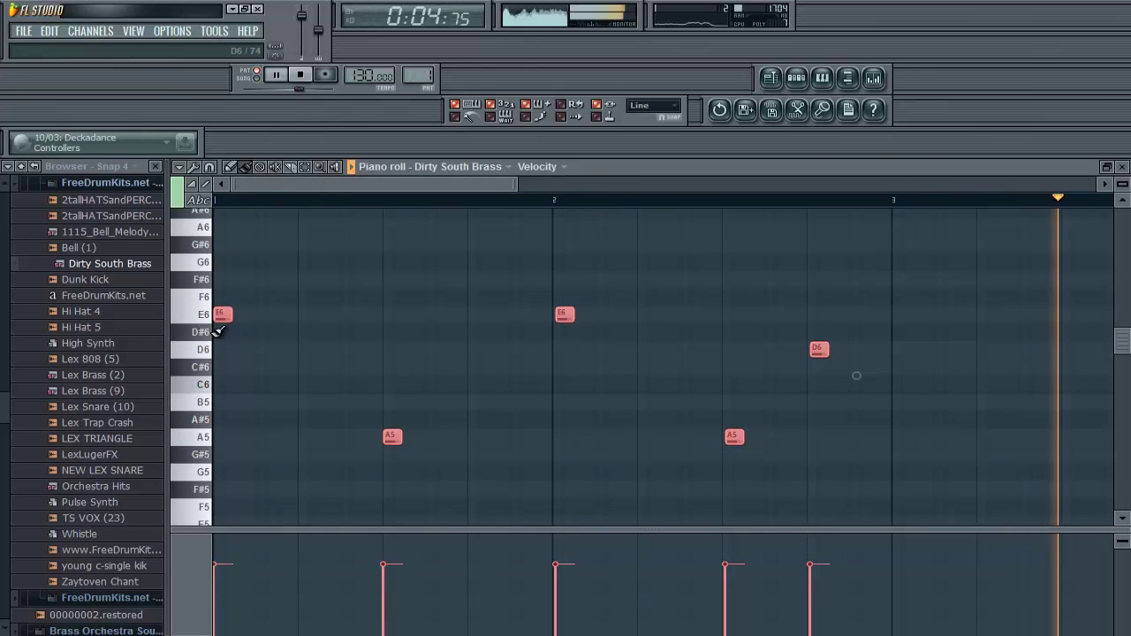
pyautogui.moveTo(313, 345); pyautogui.dragTo(379, 345)
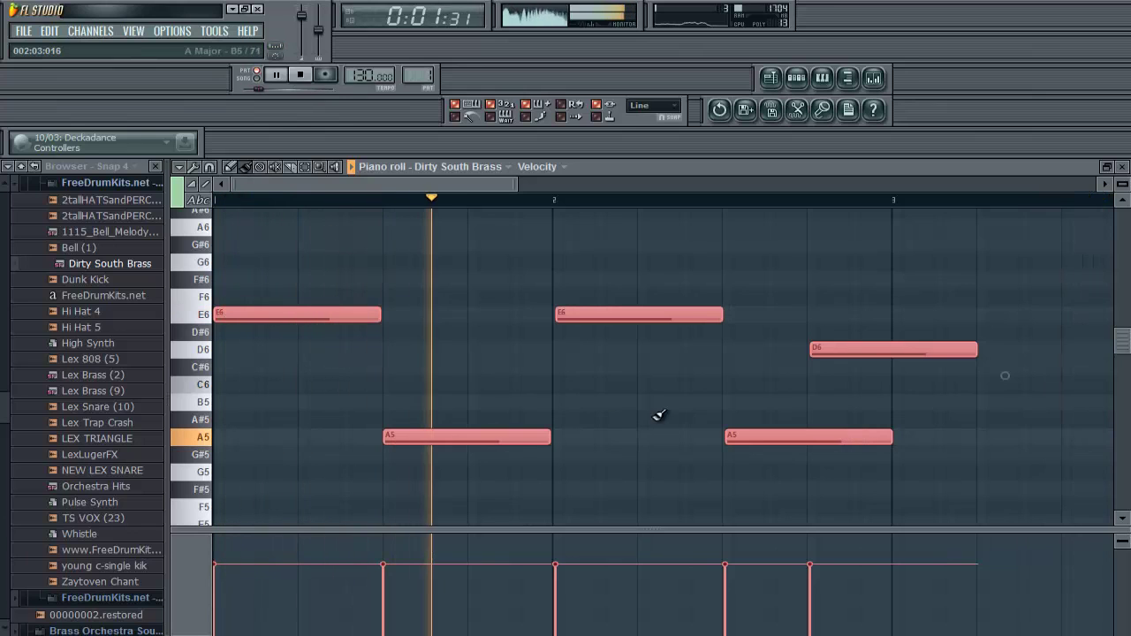
pyautogui.keyDown('ctrl'); pyautogui.click(697, 486); pyautogui.keyUp('ctrl')
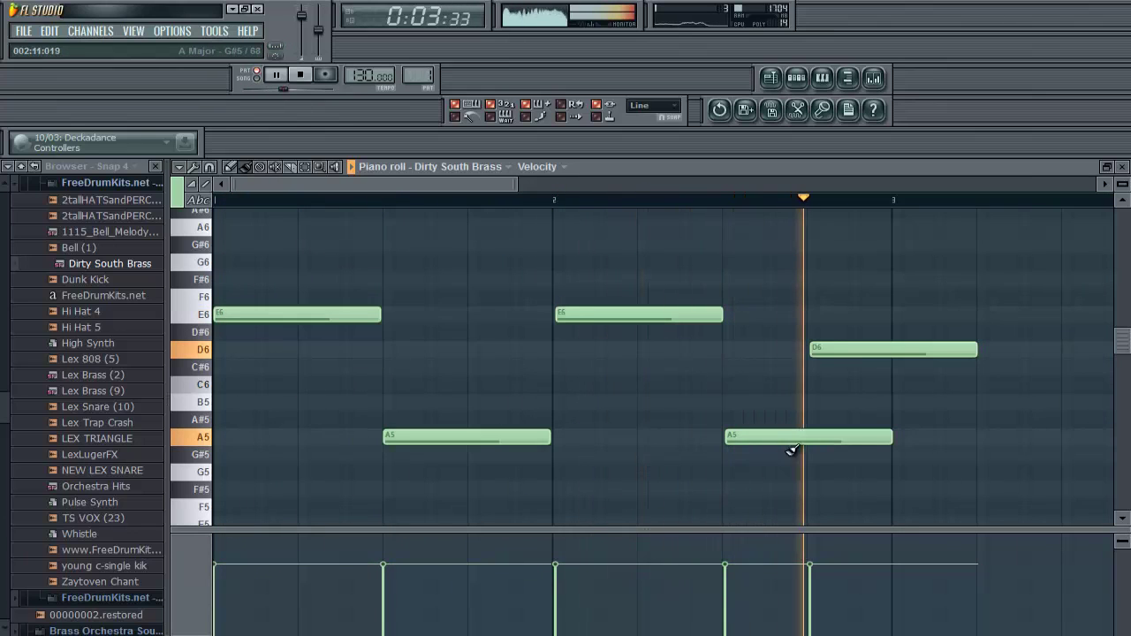
pyautogui.moveTo(790, 440); pyautogui.dragTo(787, 441)
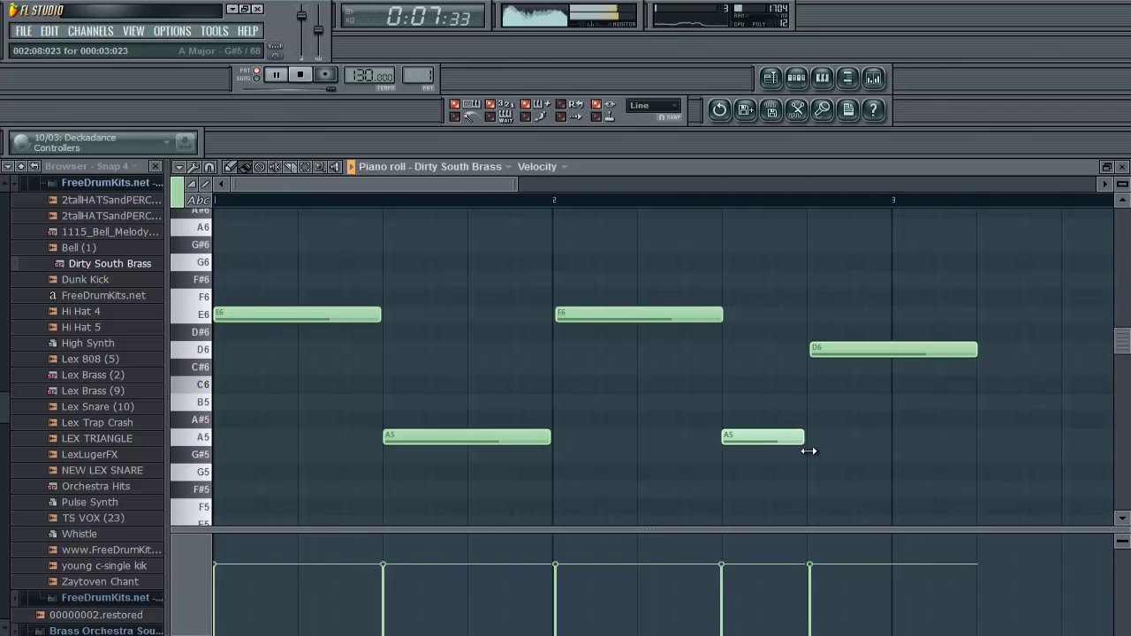
pyautogui.moveTo(806, 451); pyautogui.dragTo(803, 451)
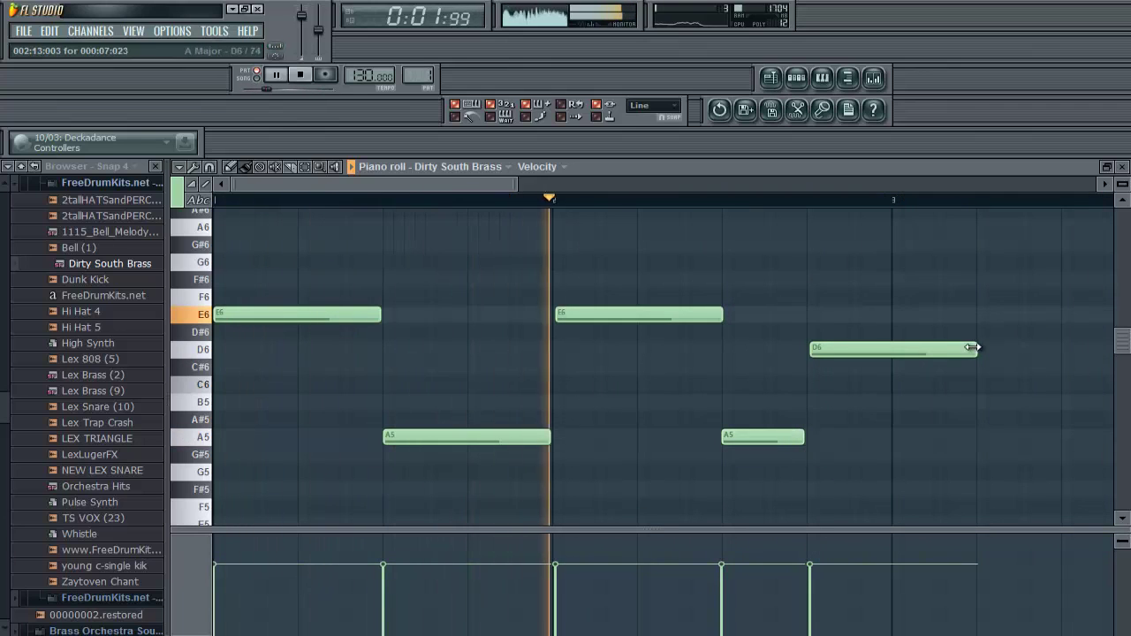
pyautogui.moveTo(974, 350); pyautogui.dragTo(886, 361)
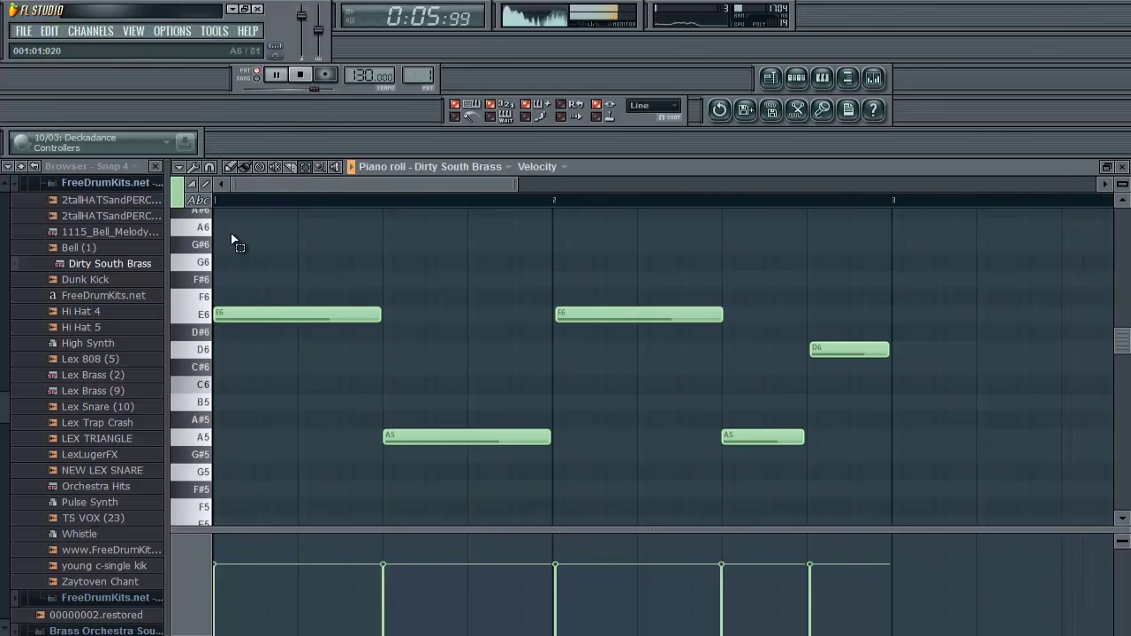
# Duplicate the two-bar Dirty South Brass phrase into bars 3 and 4, aligned with the start of bar 3.
pyautogui.hotkey('ctrl', 'a')
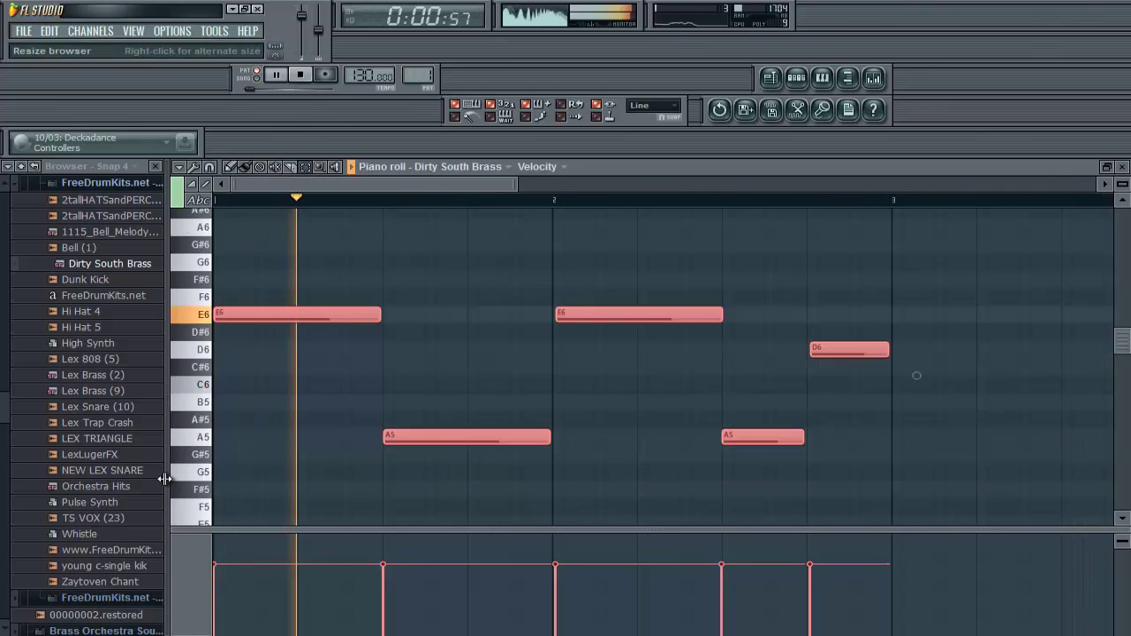
pyautogui.hotkey('ctrl', 'b')
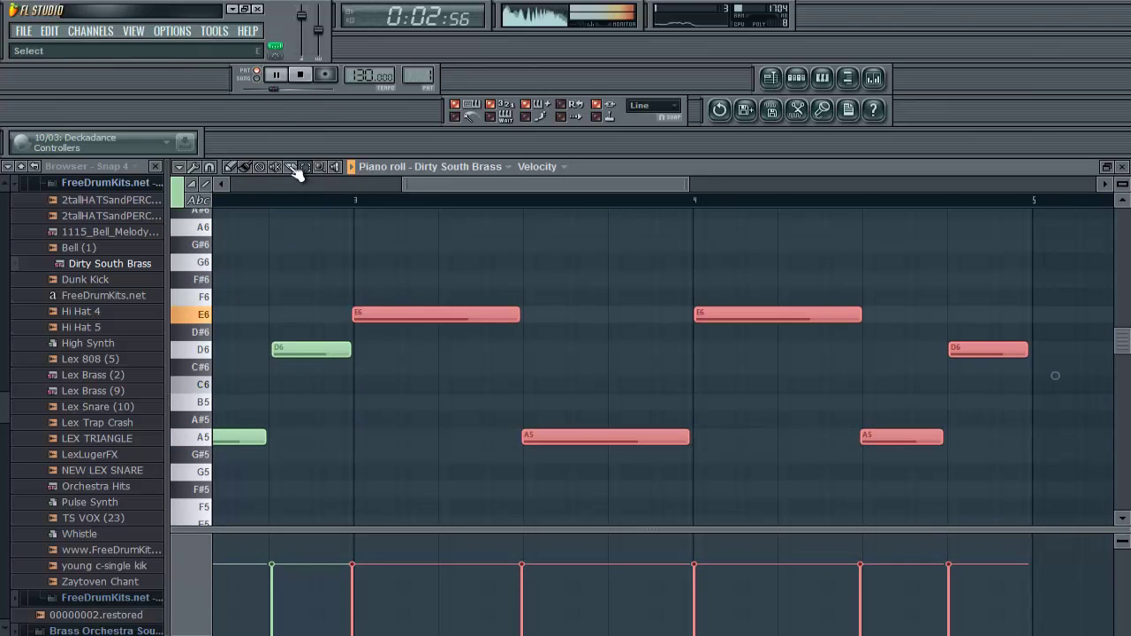
pyautogui.click(246, 169)
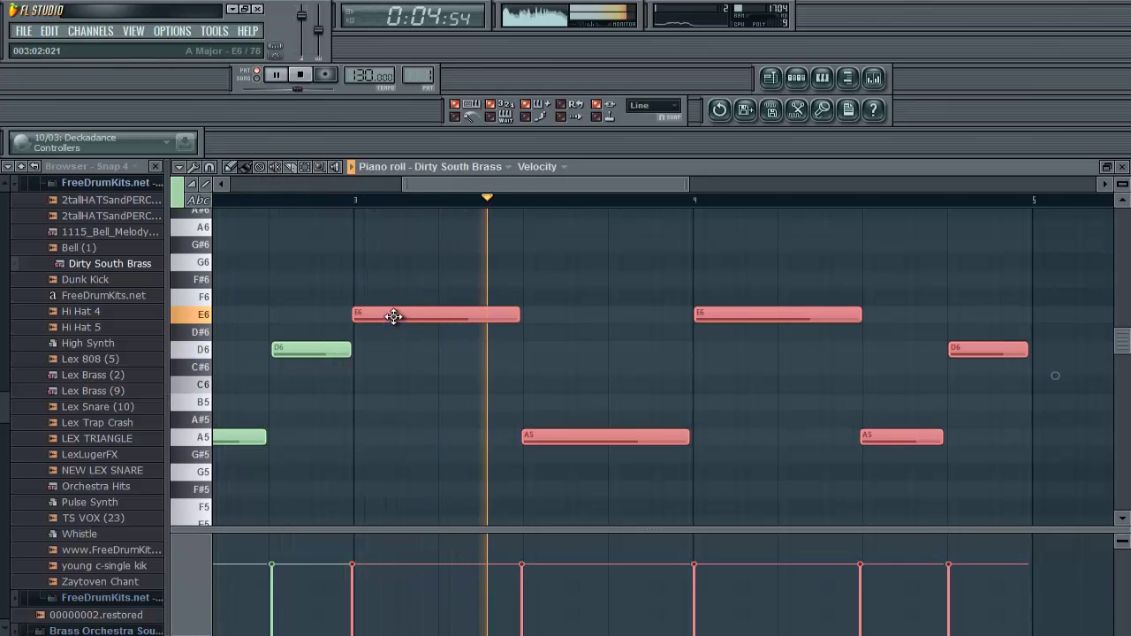
pyautogui.moveTo(393, 318); pyautogui.dragTo(423, 315)
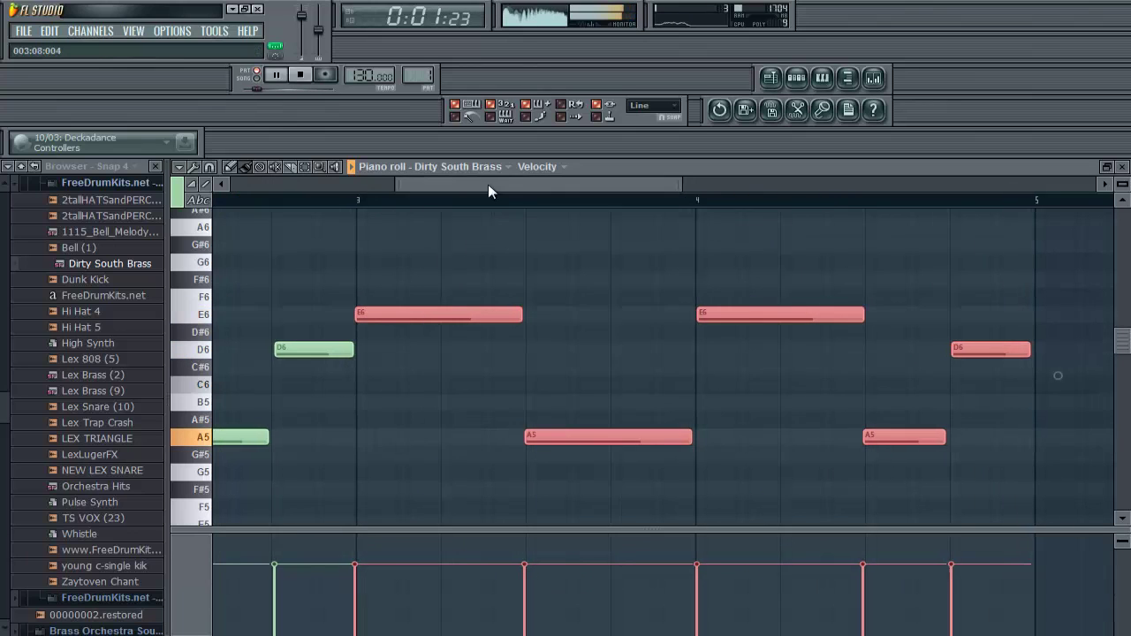
# Transpose the whole four-bar Dirty South Brass part down so that its E6 notes land on A3.
pyautogui.moveTo(487, 184); pyautogui.dragTo(250, 182)
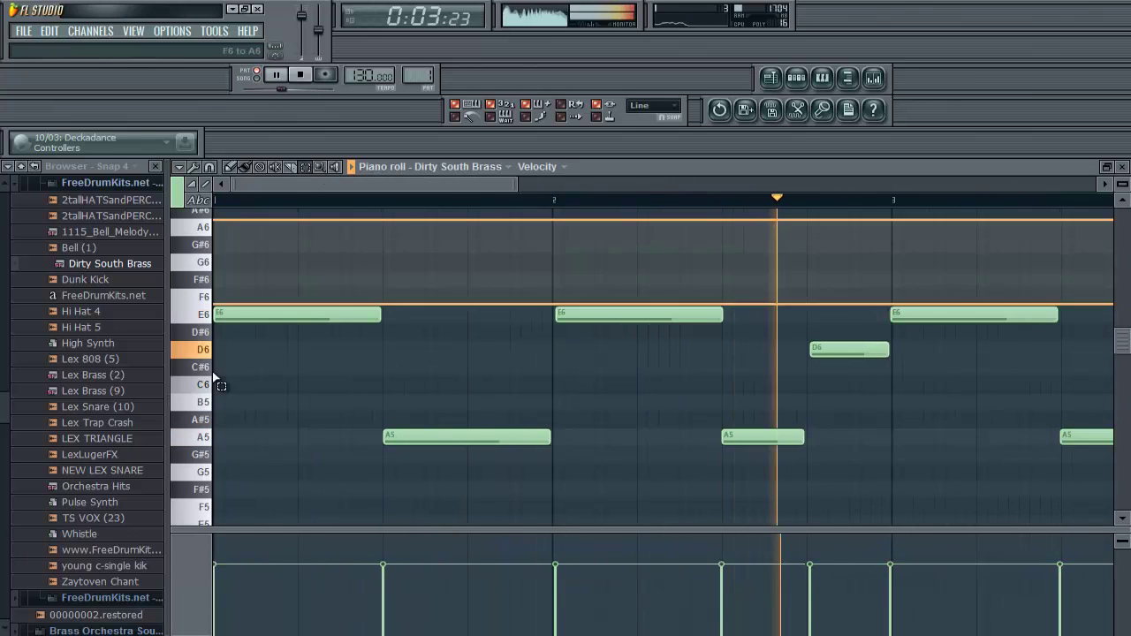
pyautogui.hotkey('ctrl', 'a')
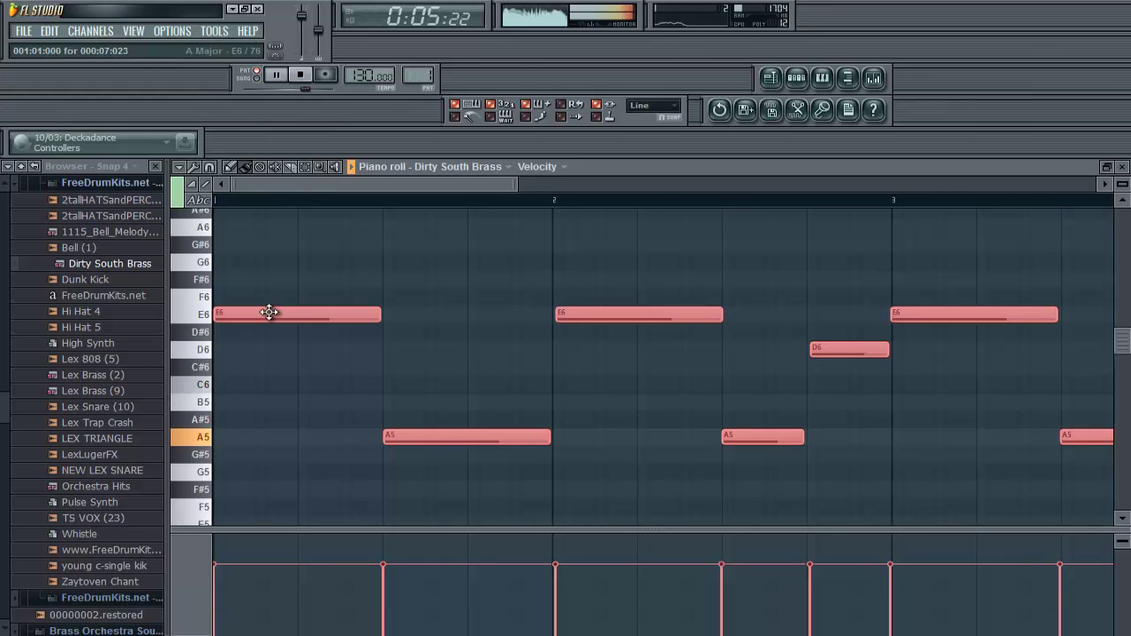
pyautogui.moveTo(270, 313); pyautogui.dragTo(185, 497)
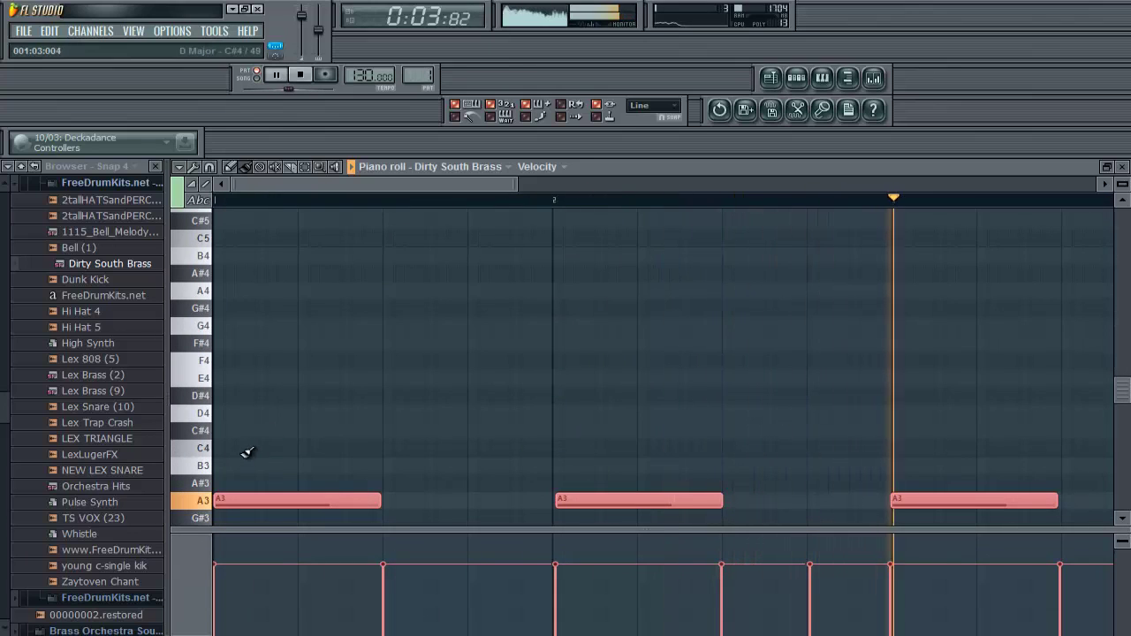
# Adjust the Dirty South Brass channel volume, and unmute the original reFX Nexus and adjust its volume.
pyautogui.press('F6')
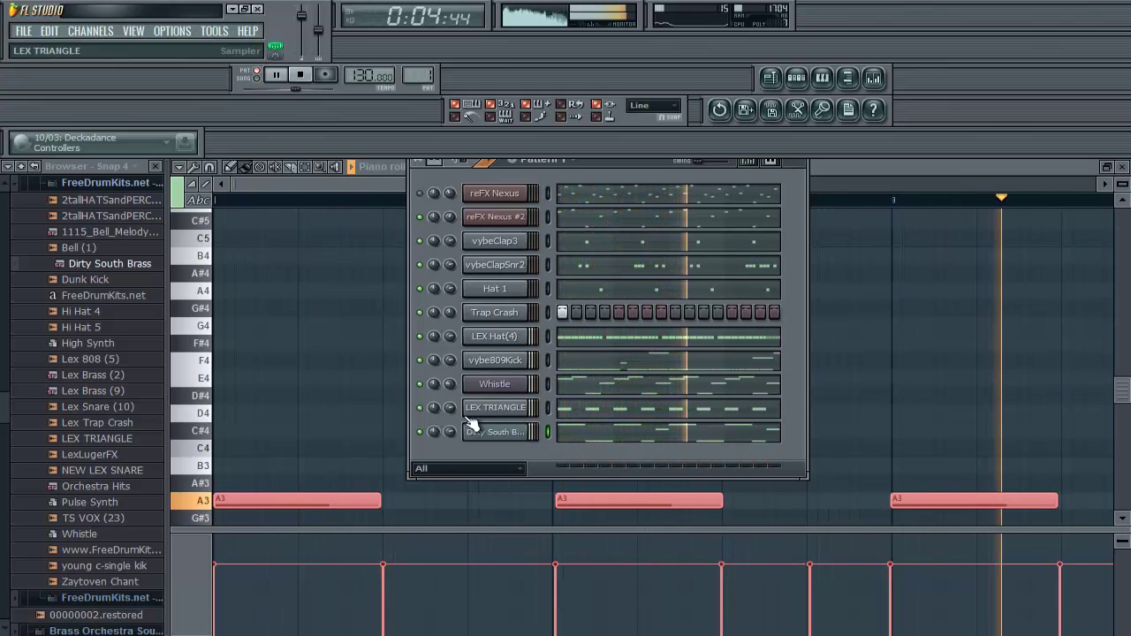
pyautogui.moveTo(453, 430)
pyautogui.mouseDown()
pyautogui.moveTo(427, 464)
pyautogui.moveTo(447, 434)
pyautogui.mouseUp()
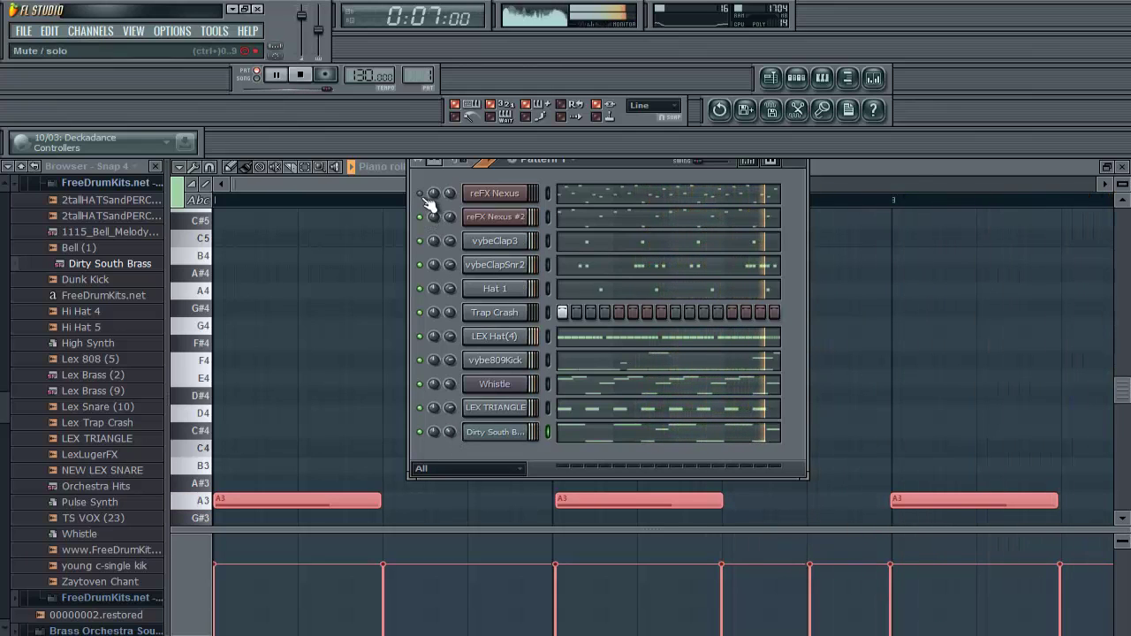
pyautogui.moveTo(448, 192); pyautogui.dragTo(449, 187)
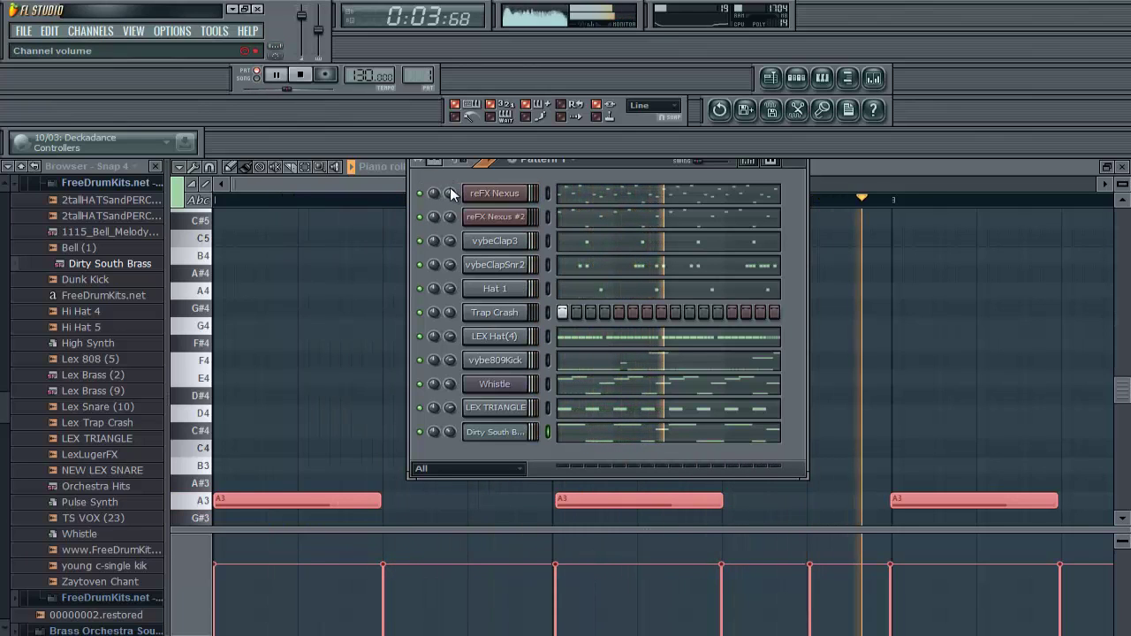